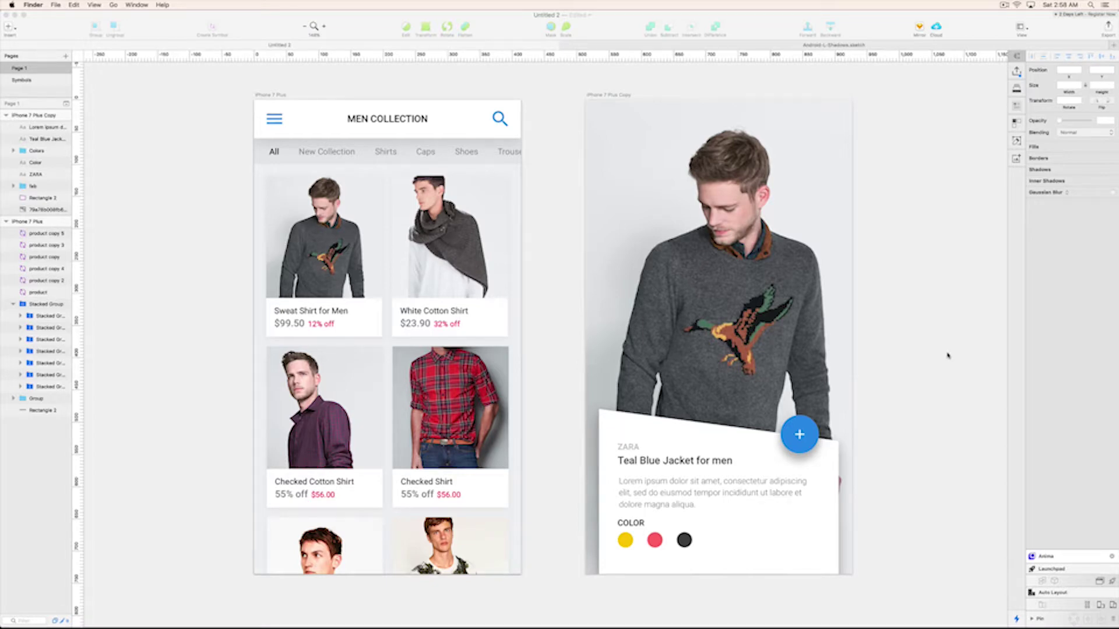
- Create a new document and add an iPhone 7 Plus artboard to it
click(195, 251)
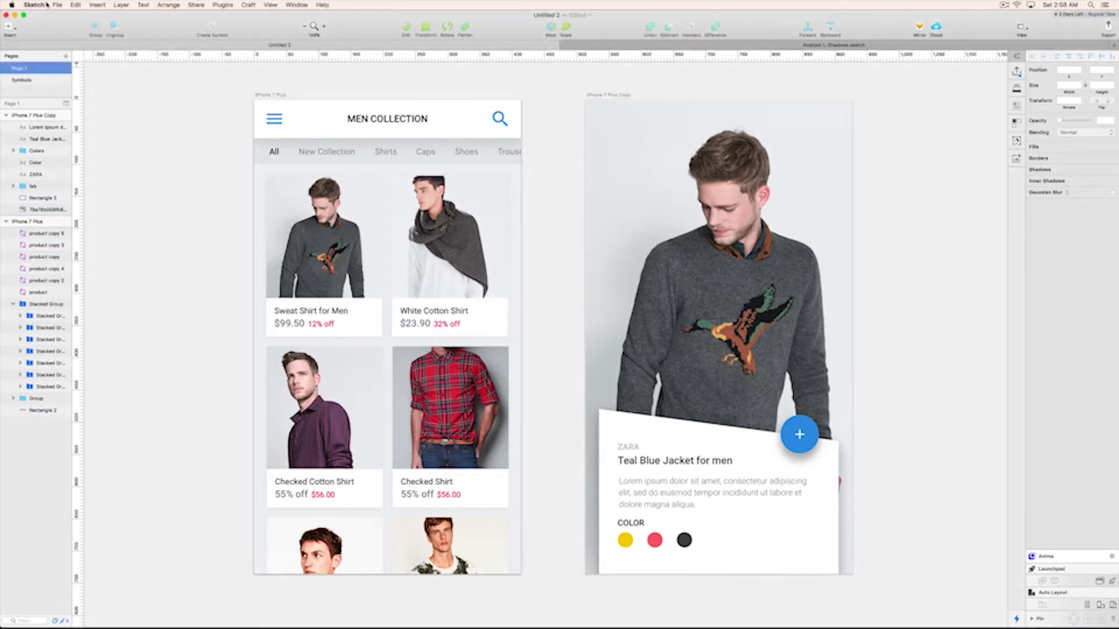
click(57, 4)
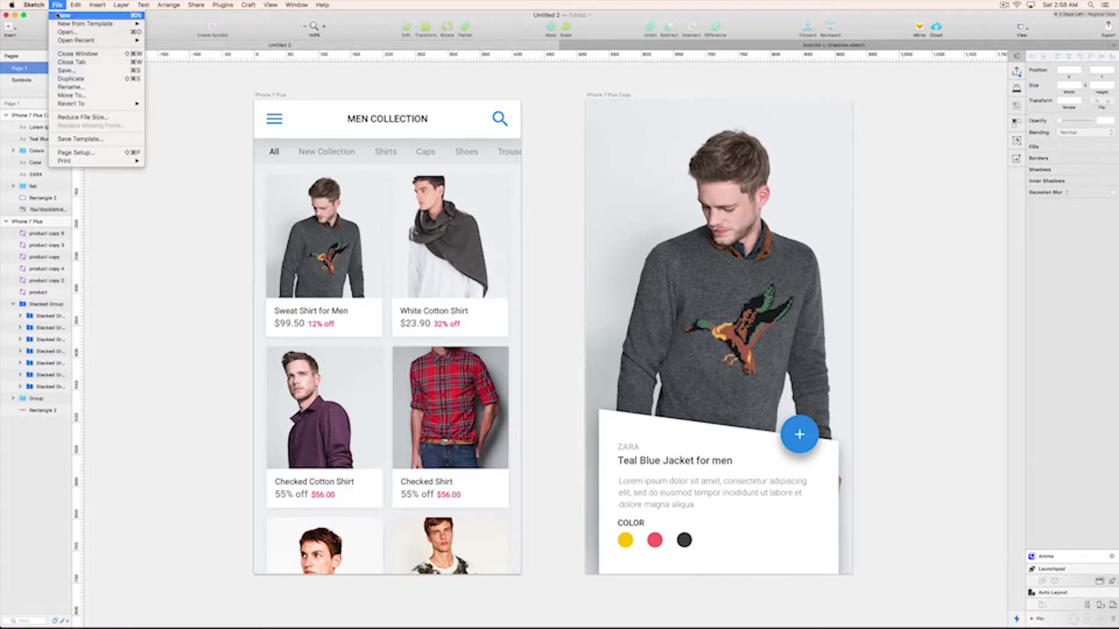
click(59, 15)
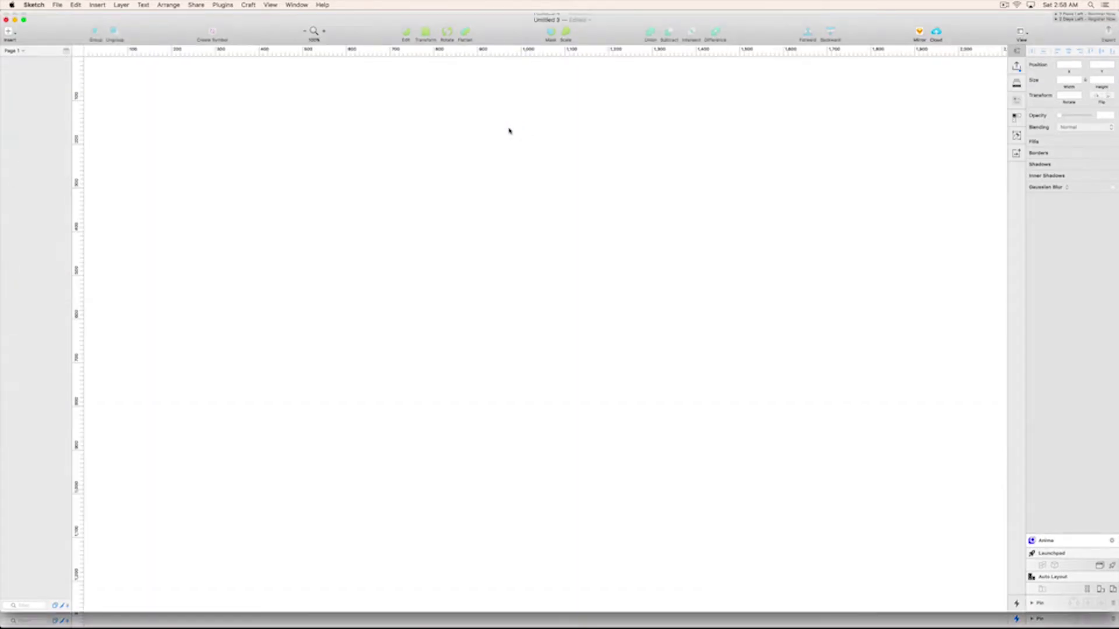
double_click(35, 20)
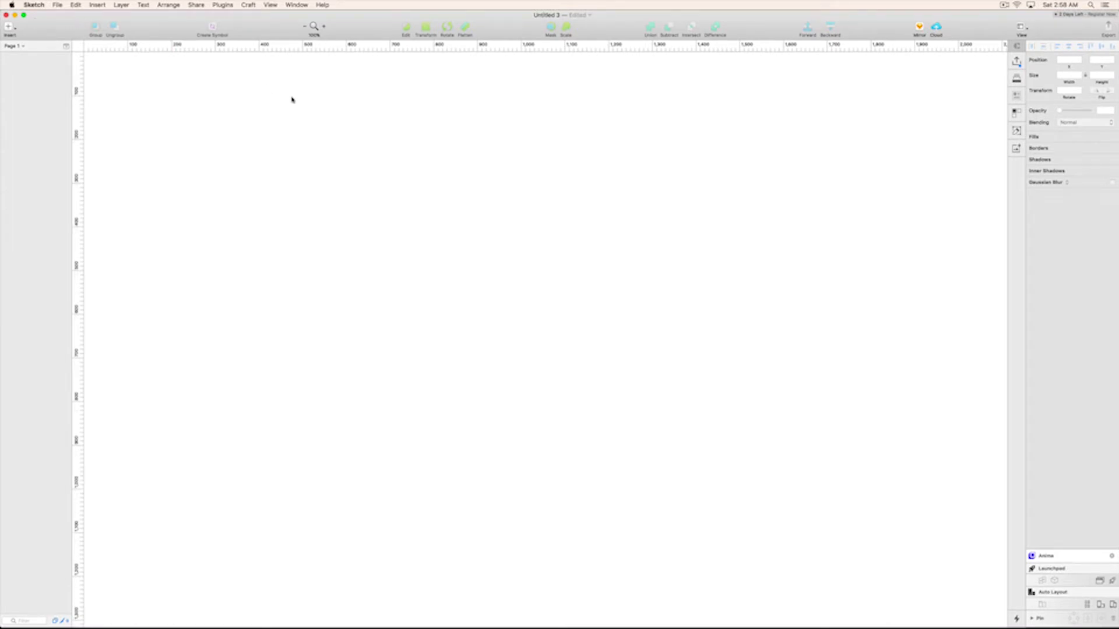
key(a)
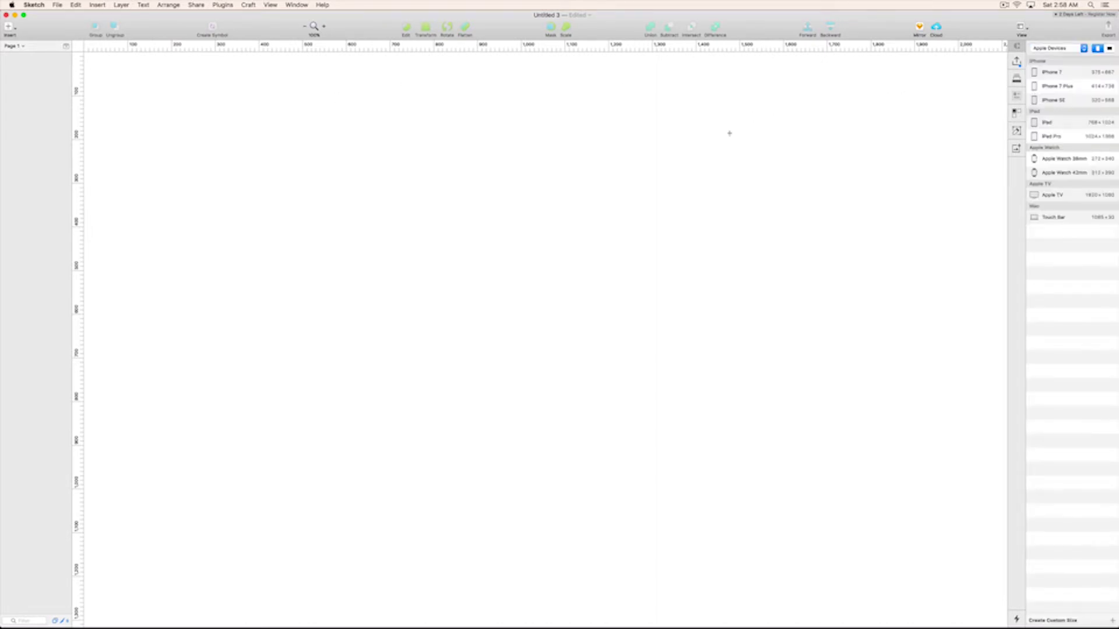
click(1065, 88)
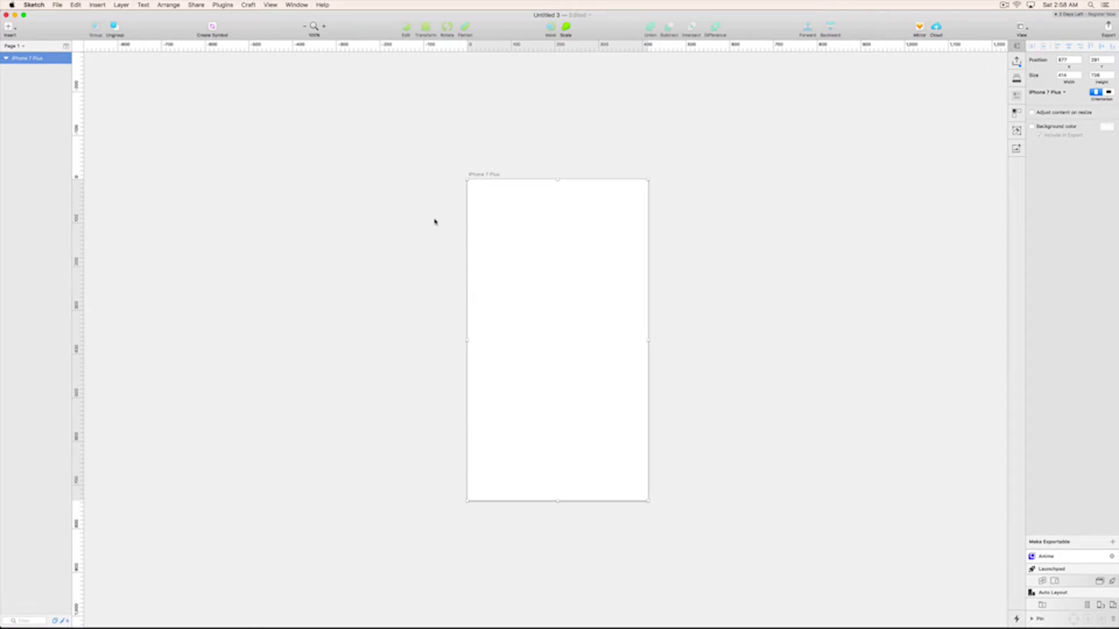
- Examine the product cards in the finished Men Collection design and return to the new document
key(ctrl+Up)
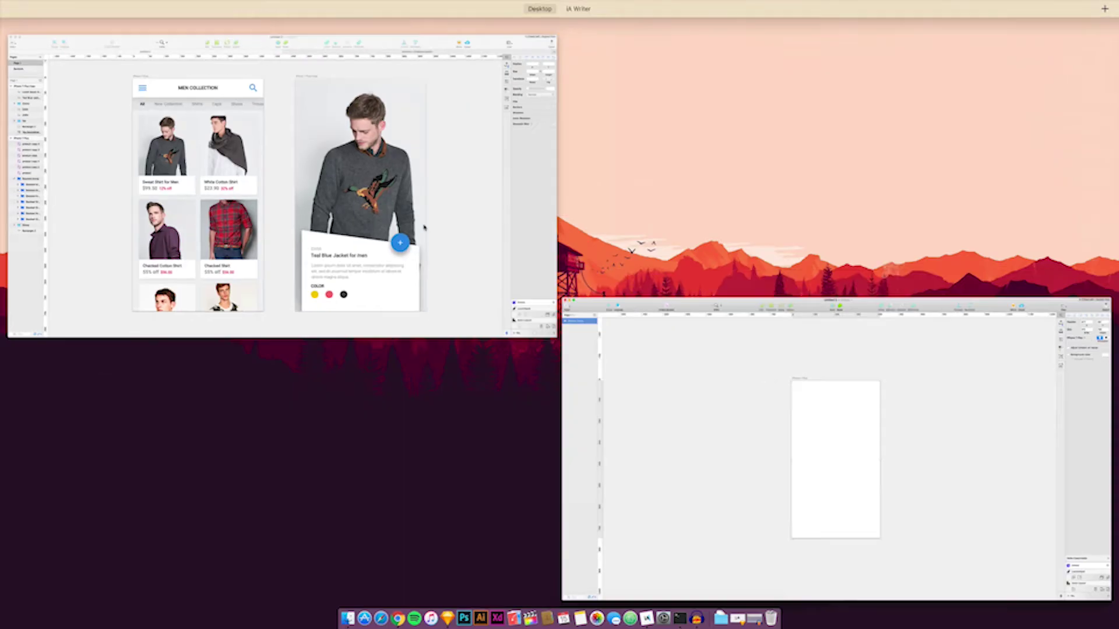
click(410, 195)
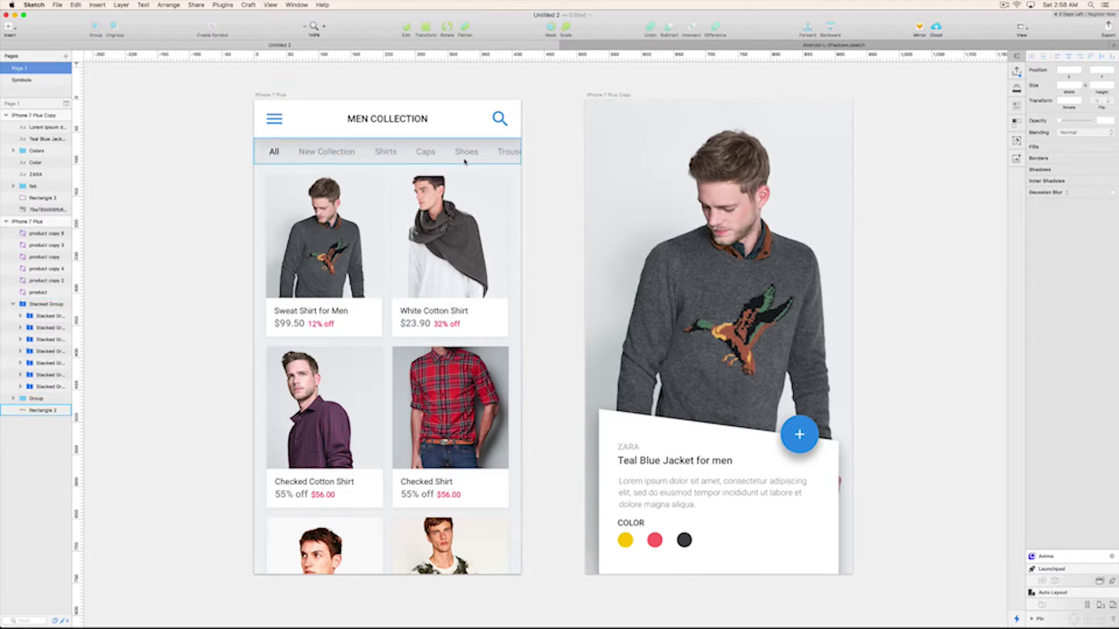
click(293, 238)
click(412, 236)
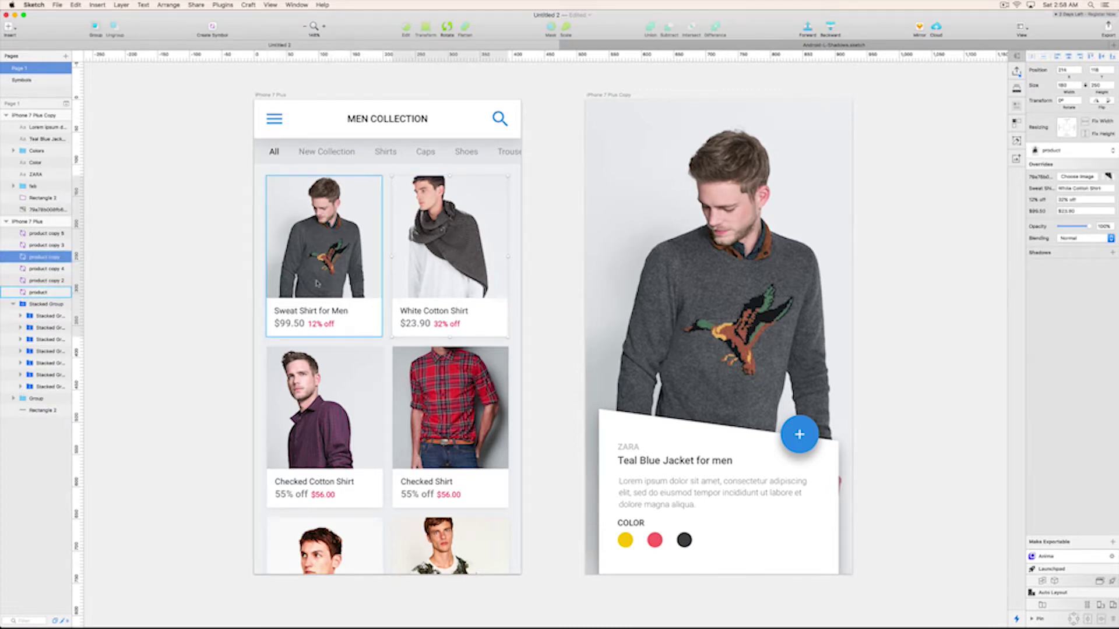
click(232, 264)
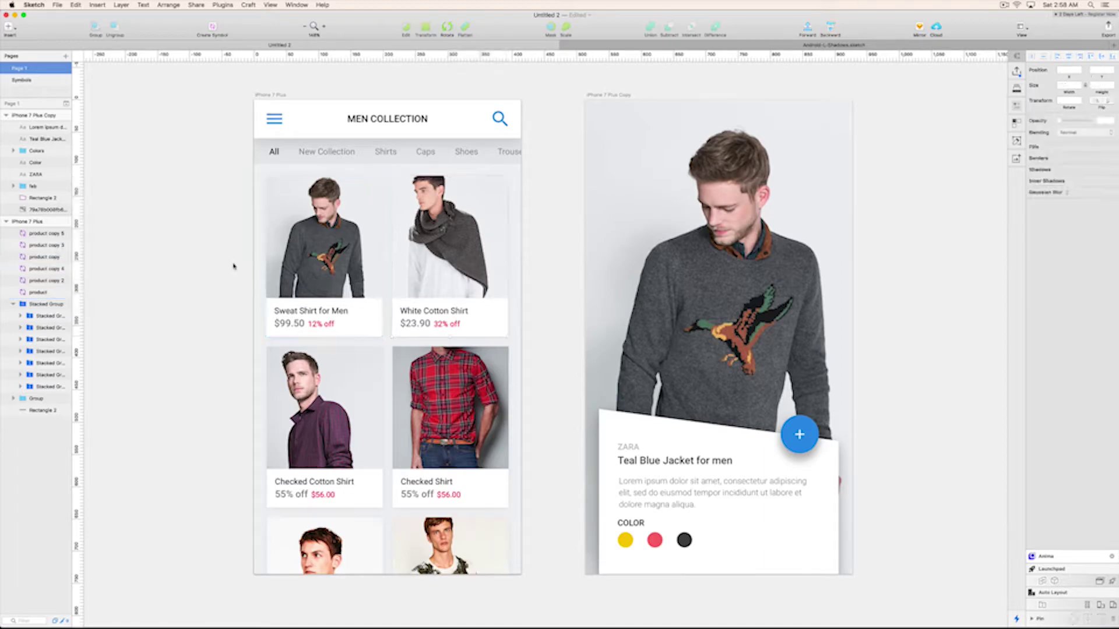
key(super+n)
key(ctrl+Up)
click(291, 217)
click(519, 185)
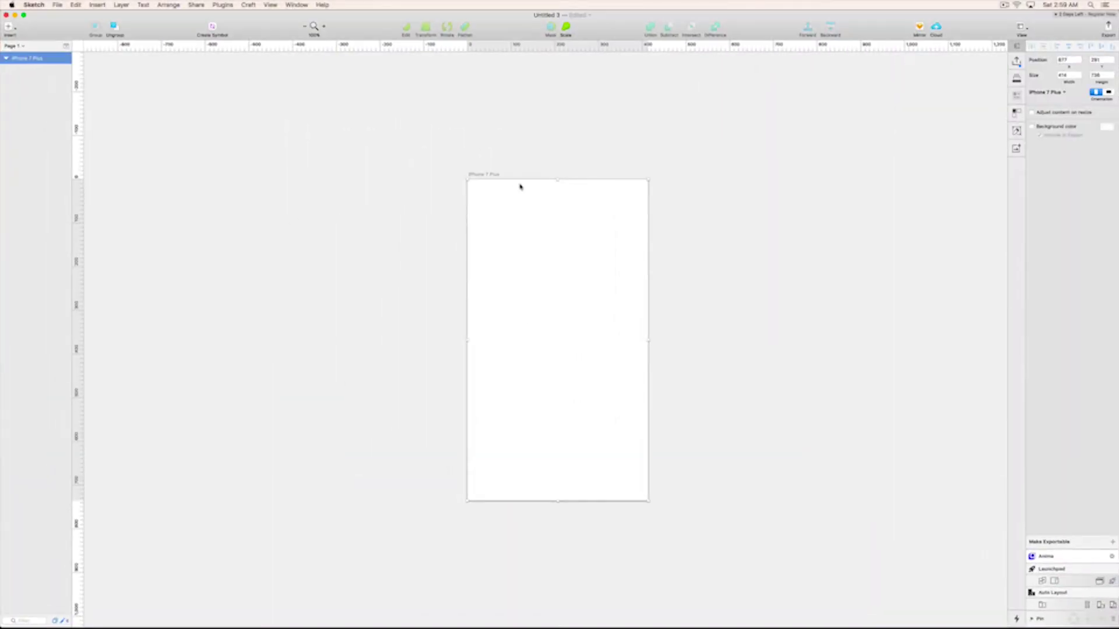
- Draw a header rectangle across the full width of the artboard's top edge, about 414 × 46 px
scroll(530, 175, up, 3)
drag(547, 204, 484, 161)
key(r)
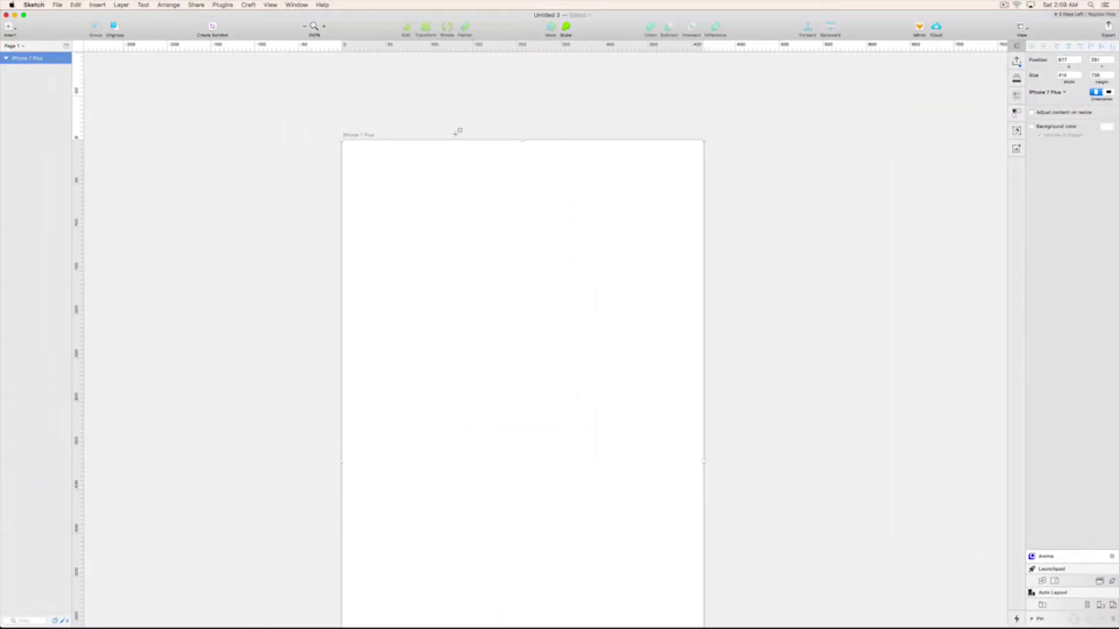
drag(341, 139, 709, 175)
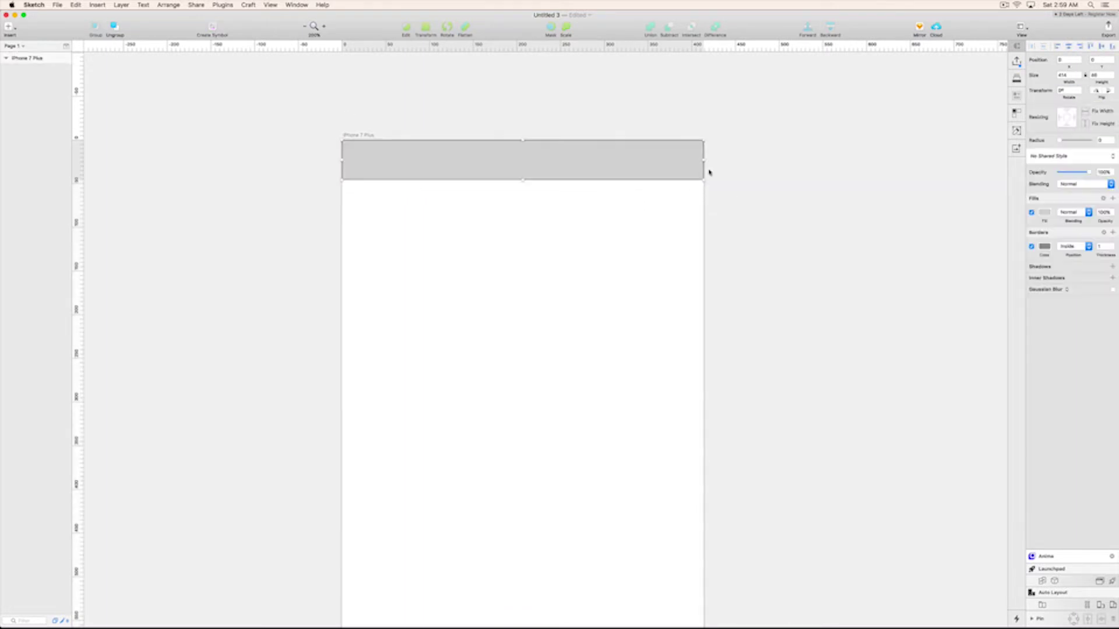
- Set the header rectangle's height to 60 px and turn off its border
click(1103, 75)
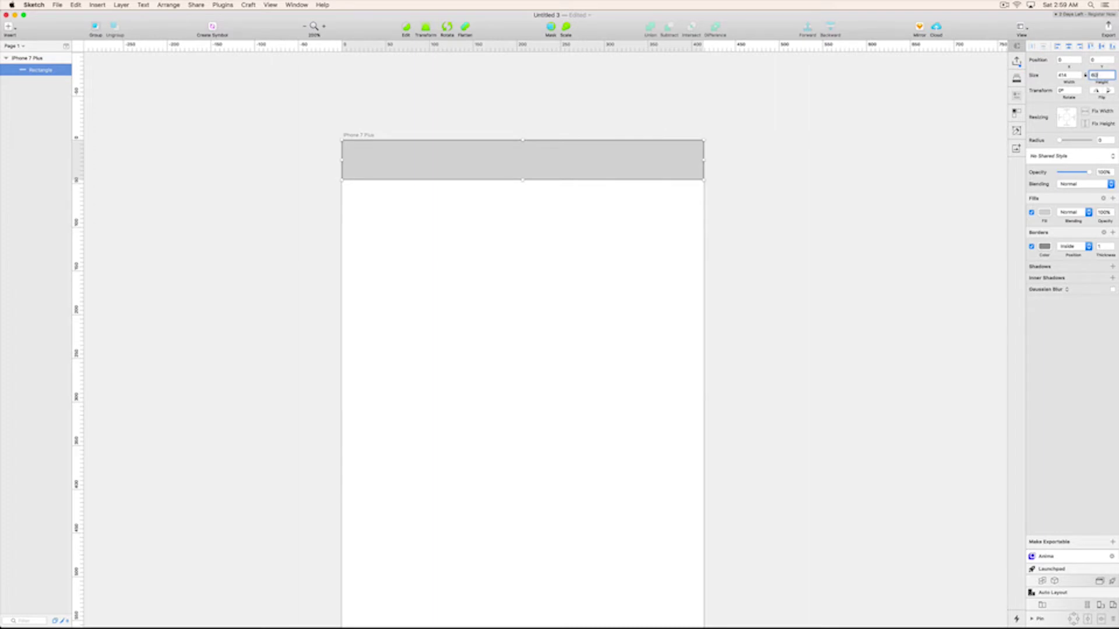
text(80)
key(Return)
click(332, 87)
click(445, 185)
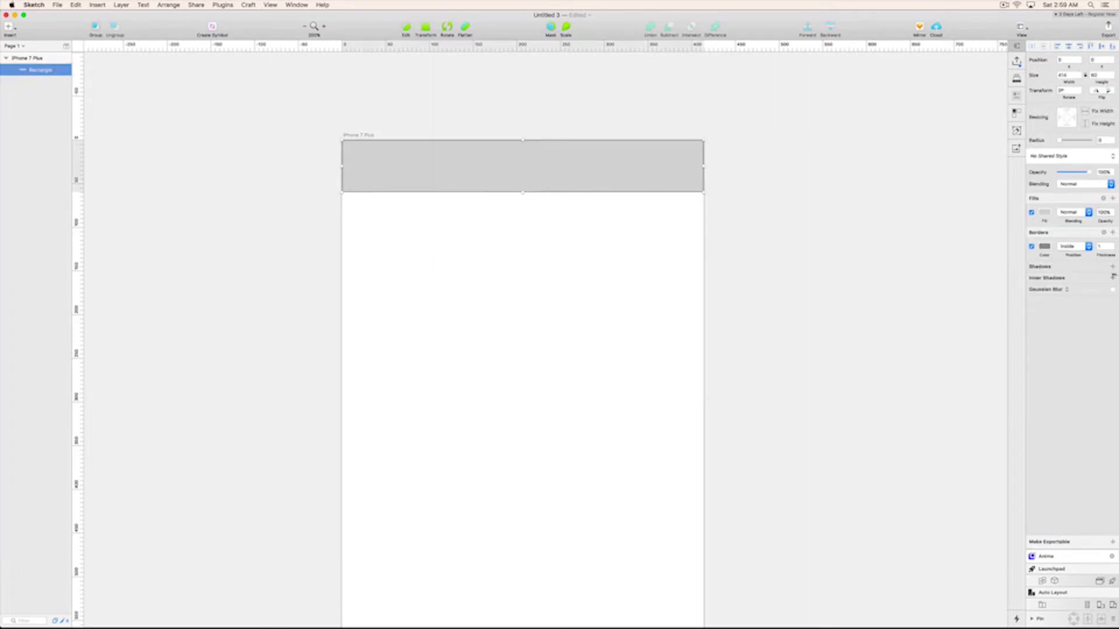
click(1032, 247)
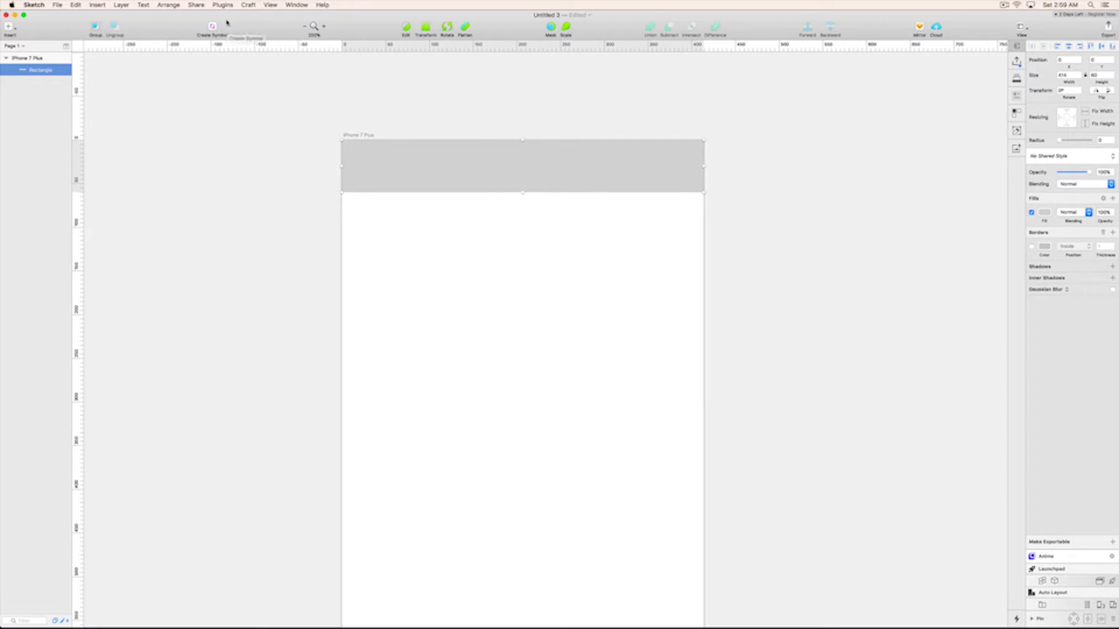
- Insert the hamburger menu icon from the Material set with the Icon Font plugin, searching for "menu"
click(222, 5)
mouse_move(276, 61)
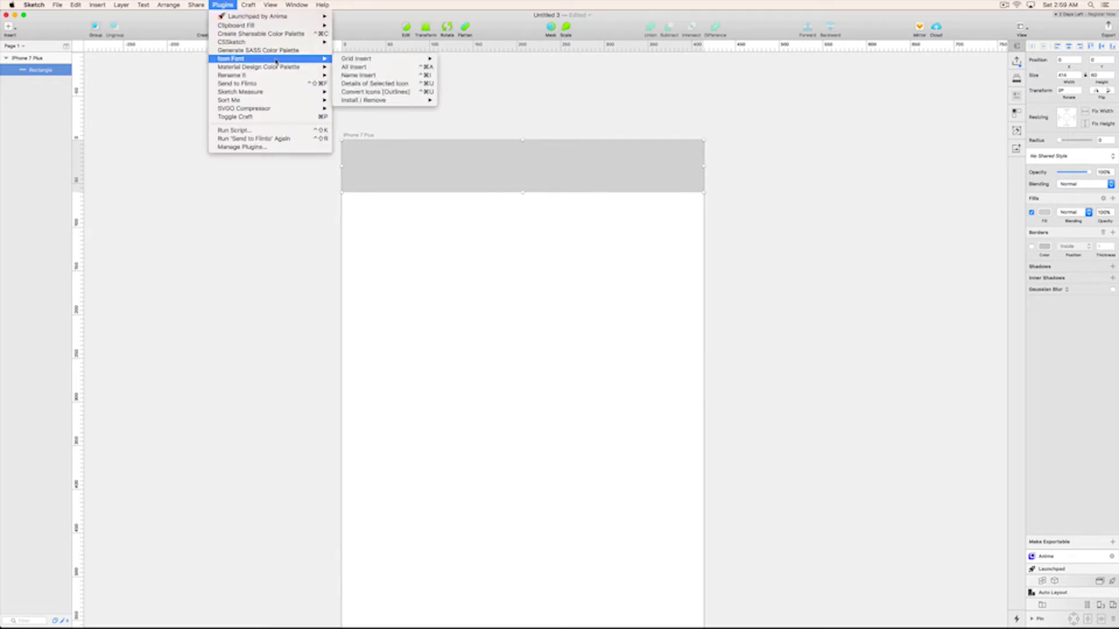
mouse_move(384, 64)
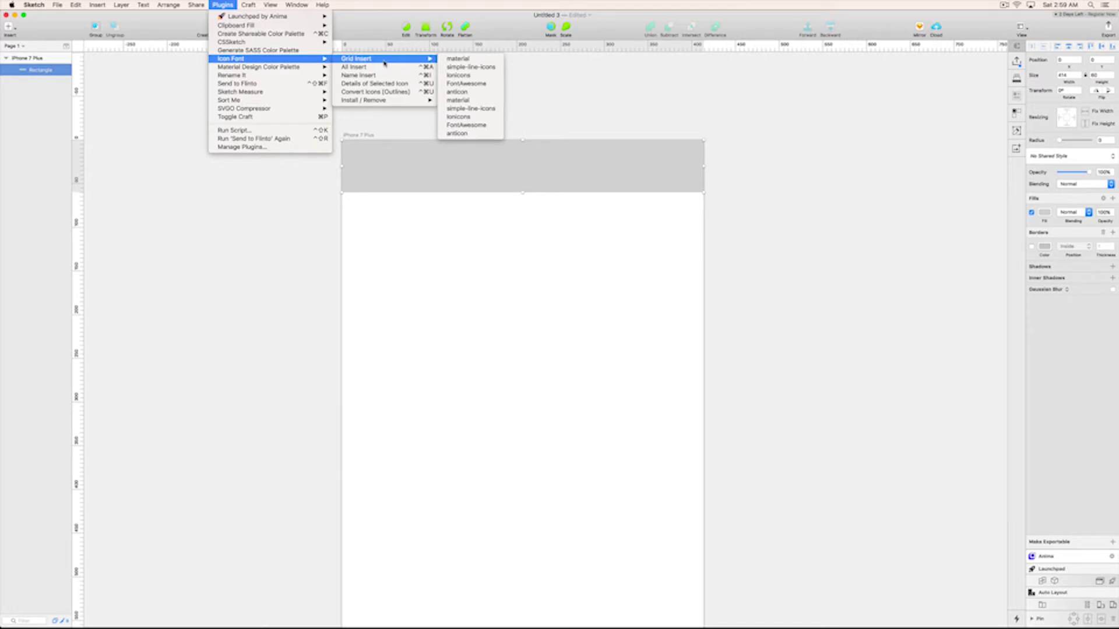
click(460, 58)
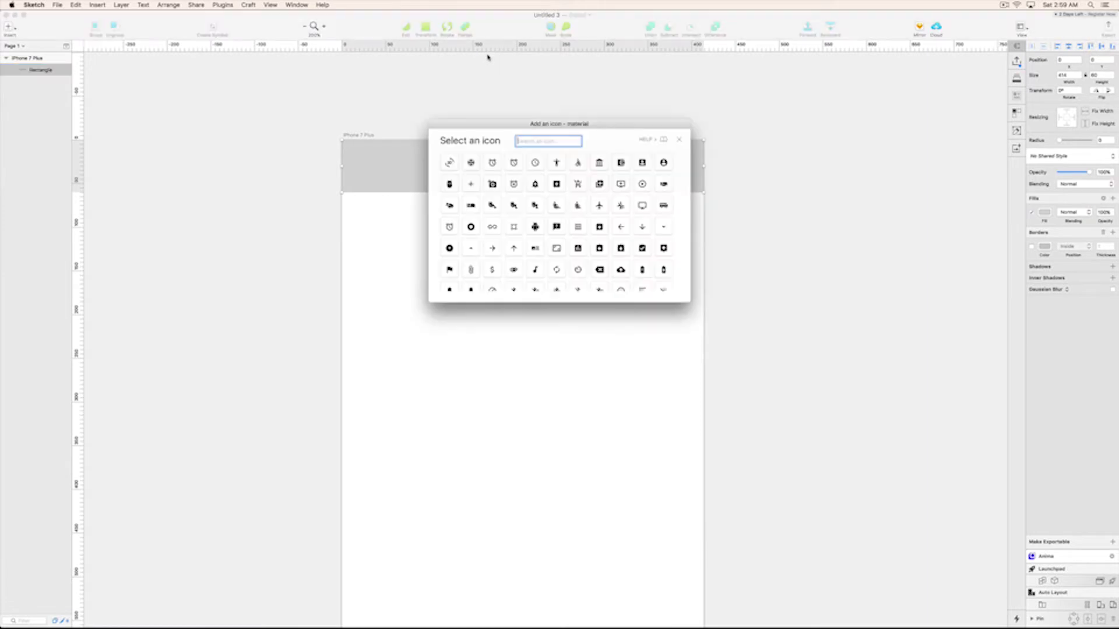
text(menu)
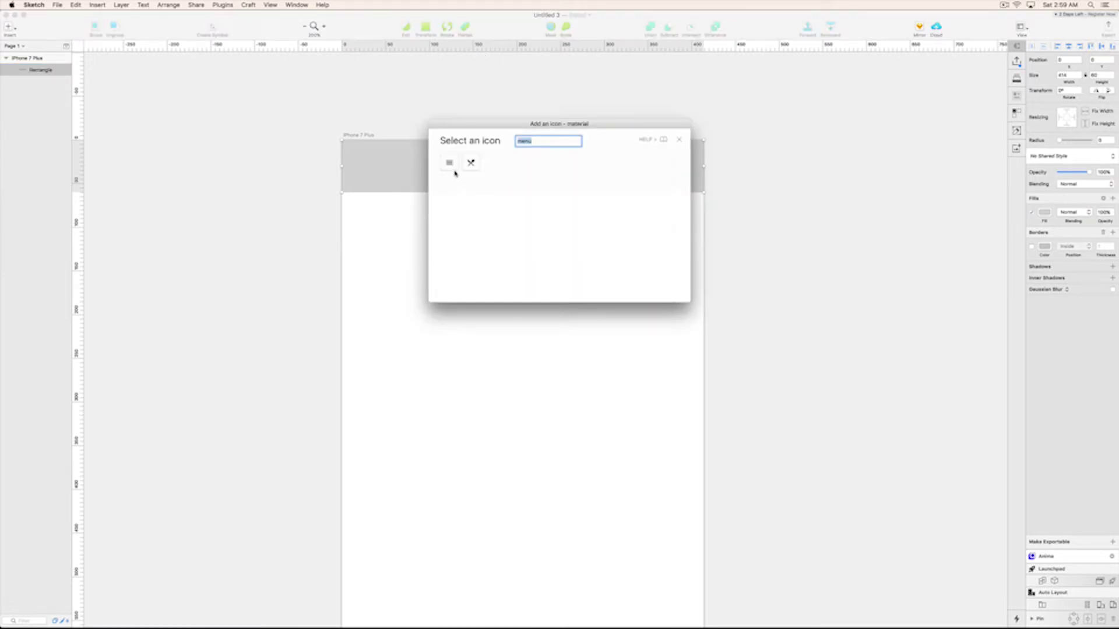
click(453, 169)
- Insert the Material magnifier icon with the Icon Font plugin, searching for "search", and place it beside the menu icon
click(222, 5)
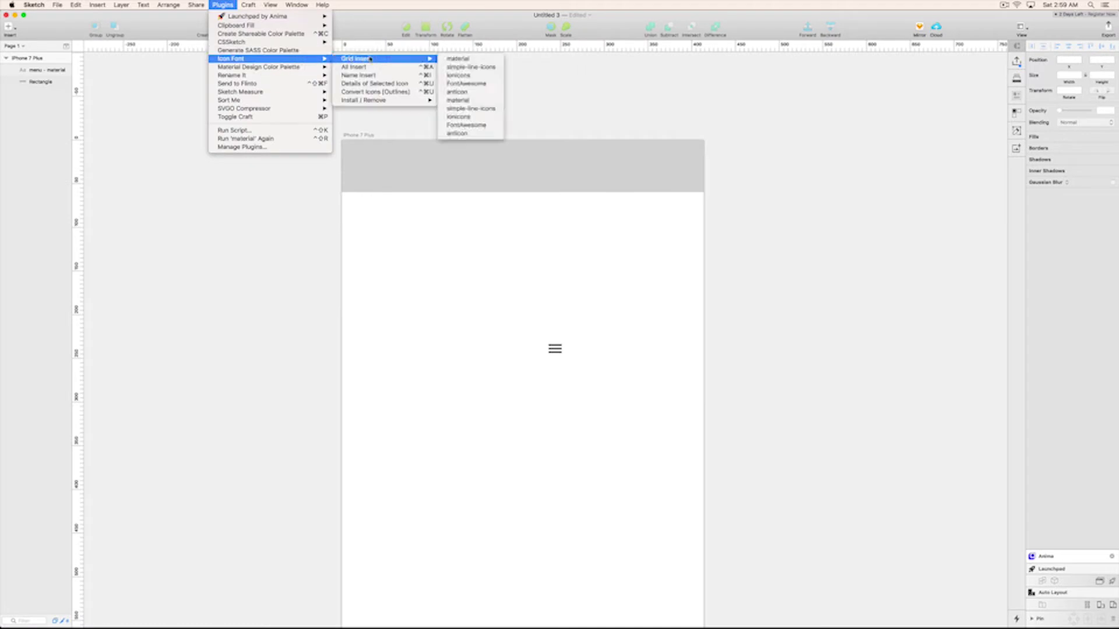
click(465, 59)
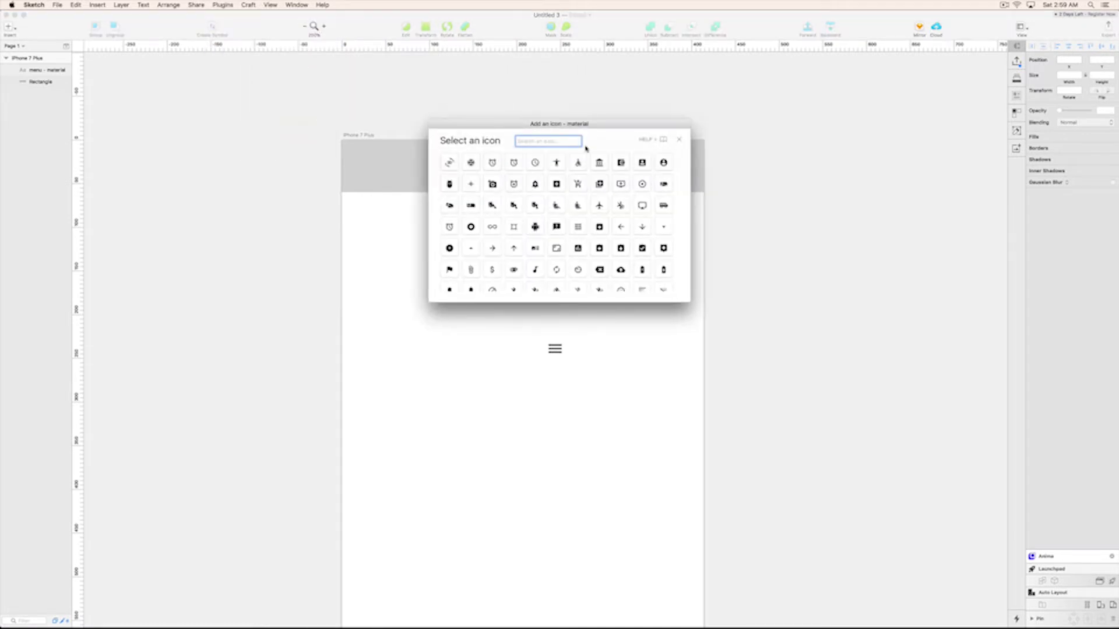
text(search)
key(Return)
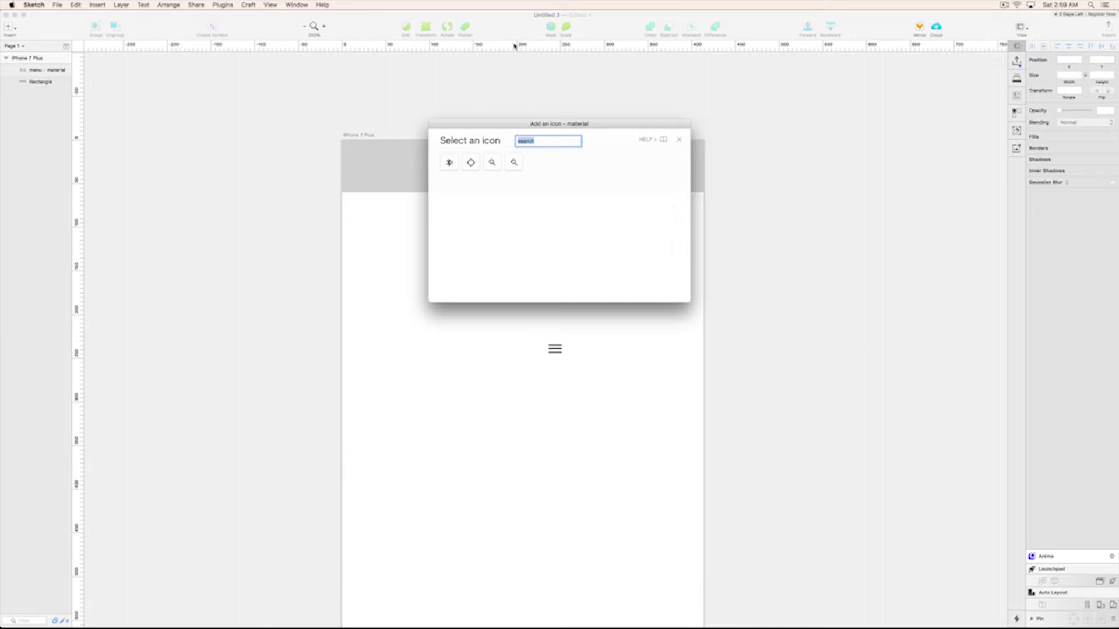
click(491, 162)
drag(554, 349, 604, 341)
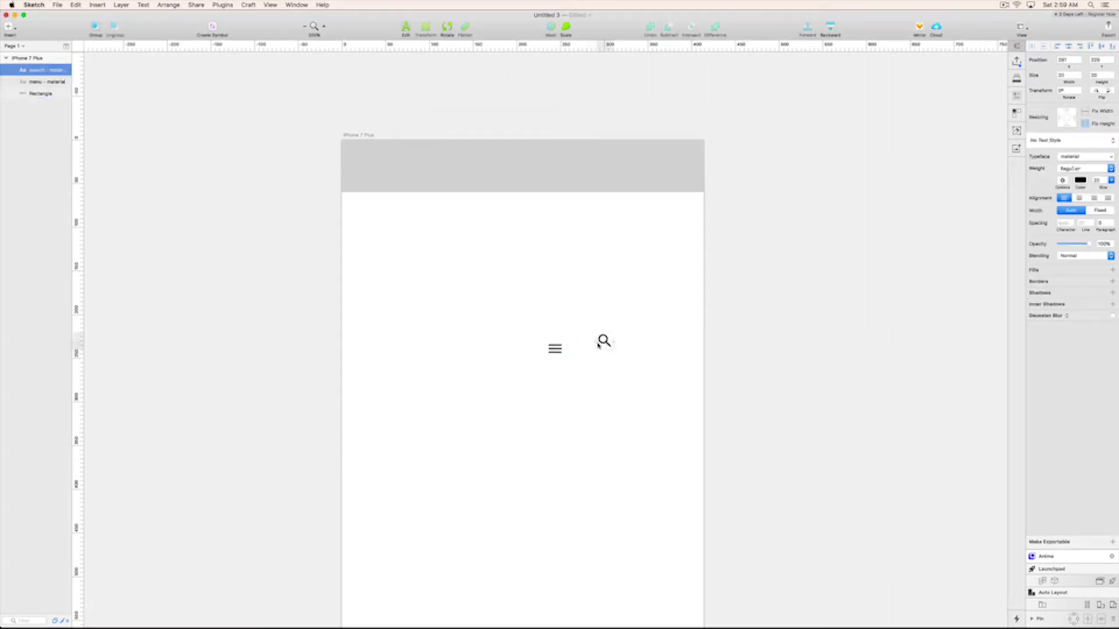
- Convert both the menu and search icons to outlines
key(super+plus)
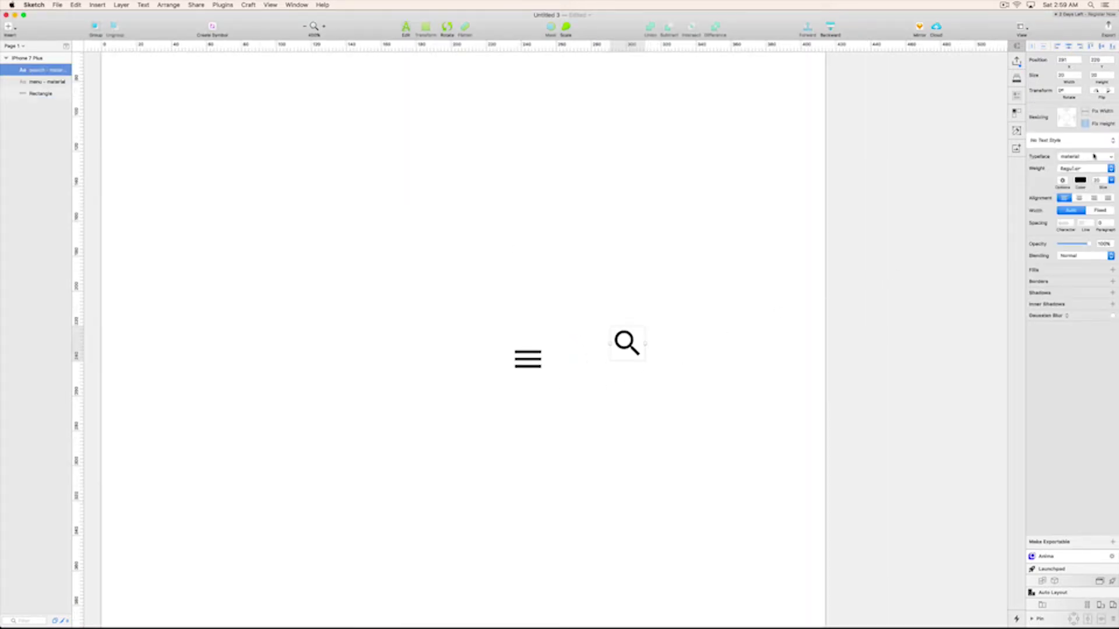
drag(739, 297, 400, 325)
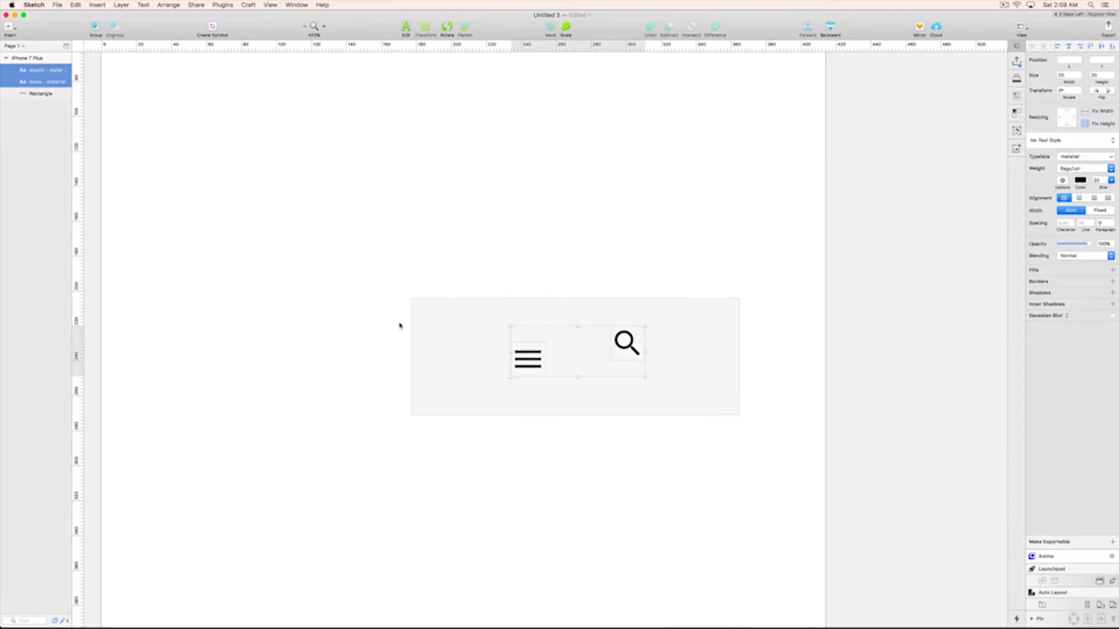
click(120, 5)
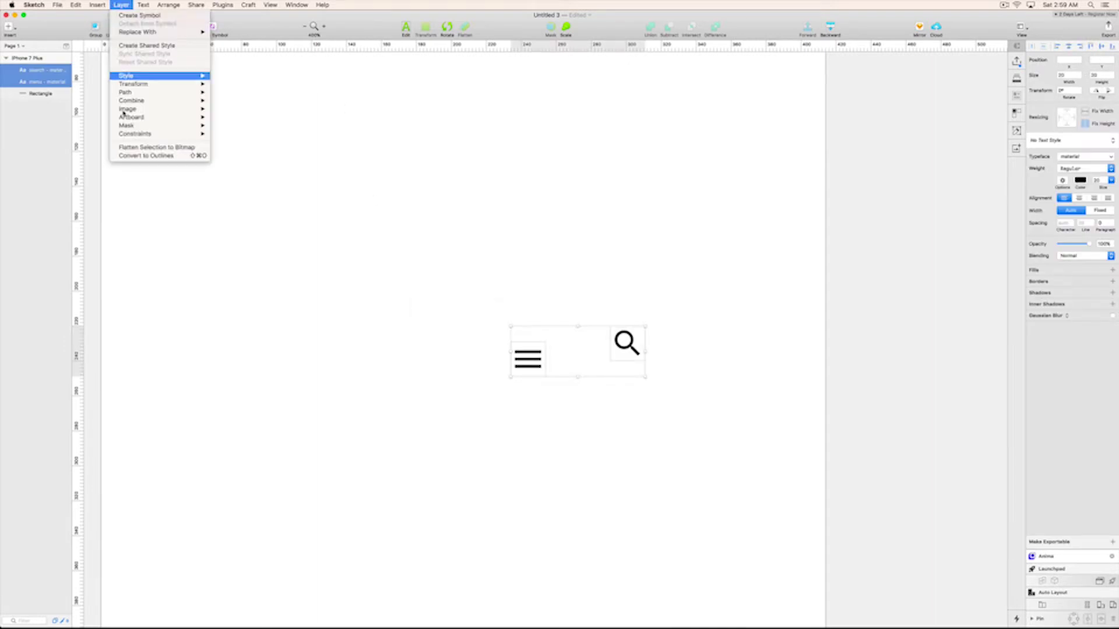
click(147, 155)
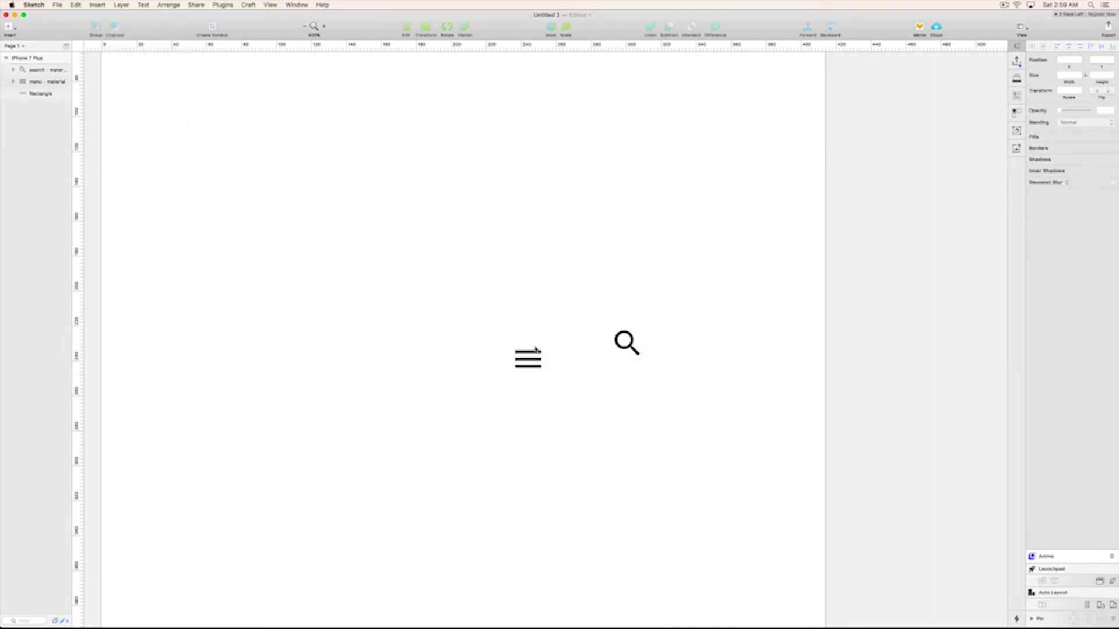
- Set the width of both outlined icons to 24 px with their proportions locked
click(528, 355)
scroll(624, 347, up, 3)
scroll(624, 347, left, 3)
scroll(634, 365, up, 1)
scroll(635, 364, left, 1)
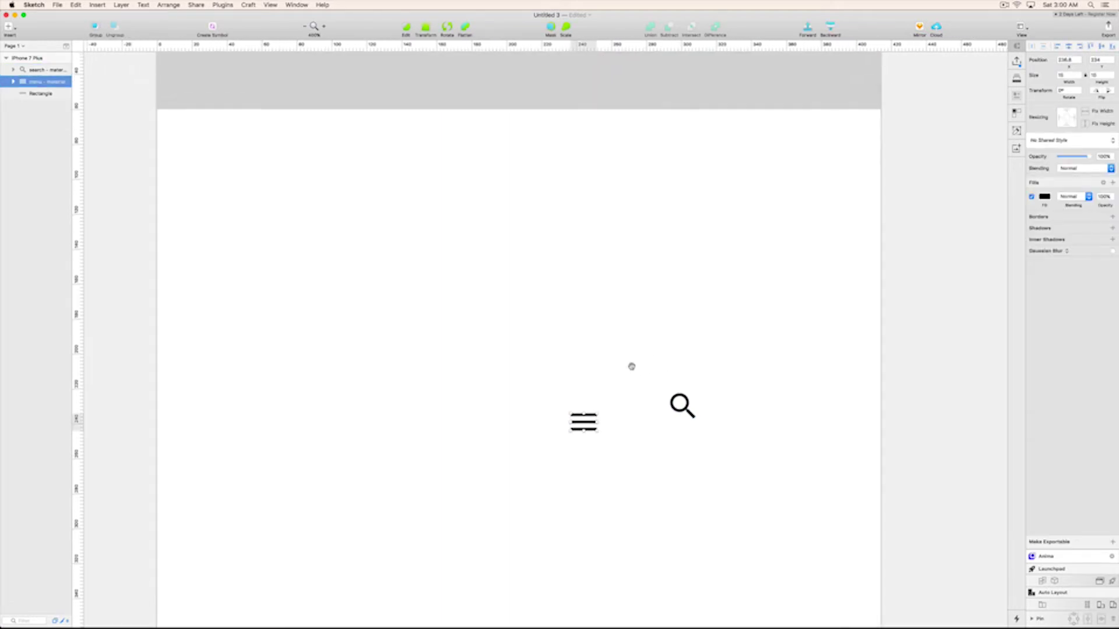
scroll(639, 420, up, 3)
shift+click(692, 463)
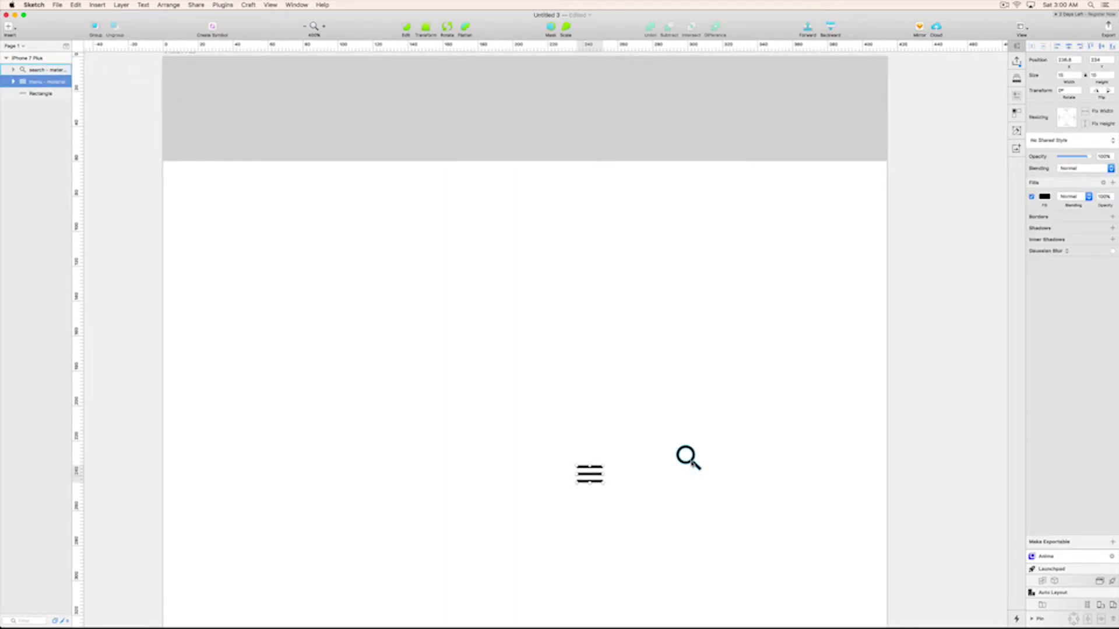
click(1065, 76)
text(24)
key(Return)
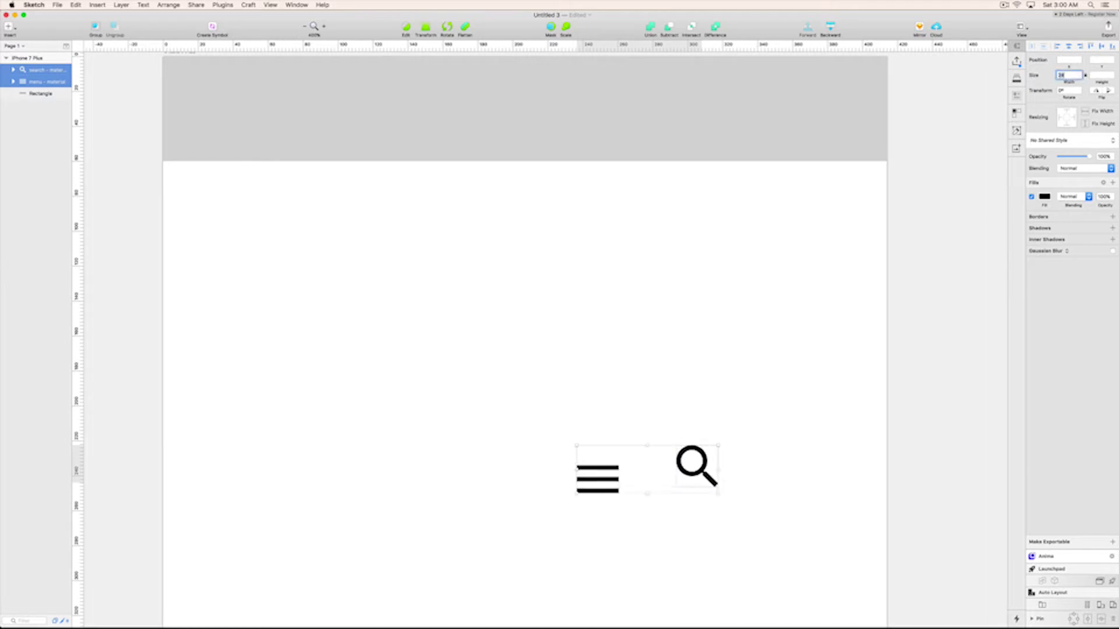
- Place the menu icon in the header bar, 20 px from the artboard's left edge, and add a vertical guide at its left side
click(611, 365)
drag(594, 475, 181, 105)
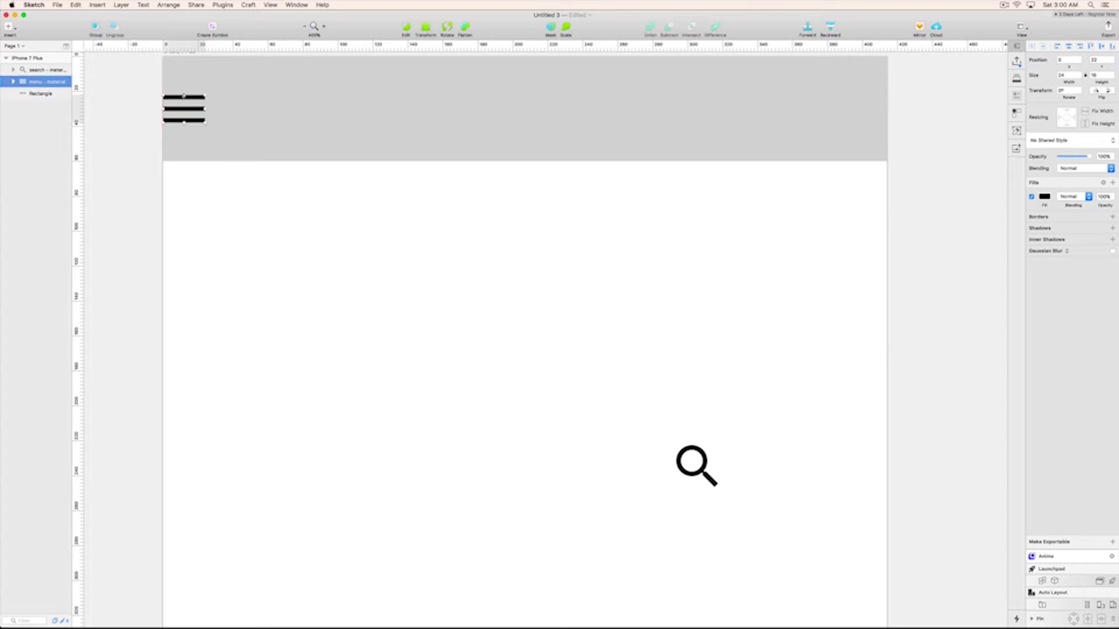
scroll(184, 98, up, 1)
key(shift+Right)
key(shift+Right)
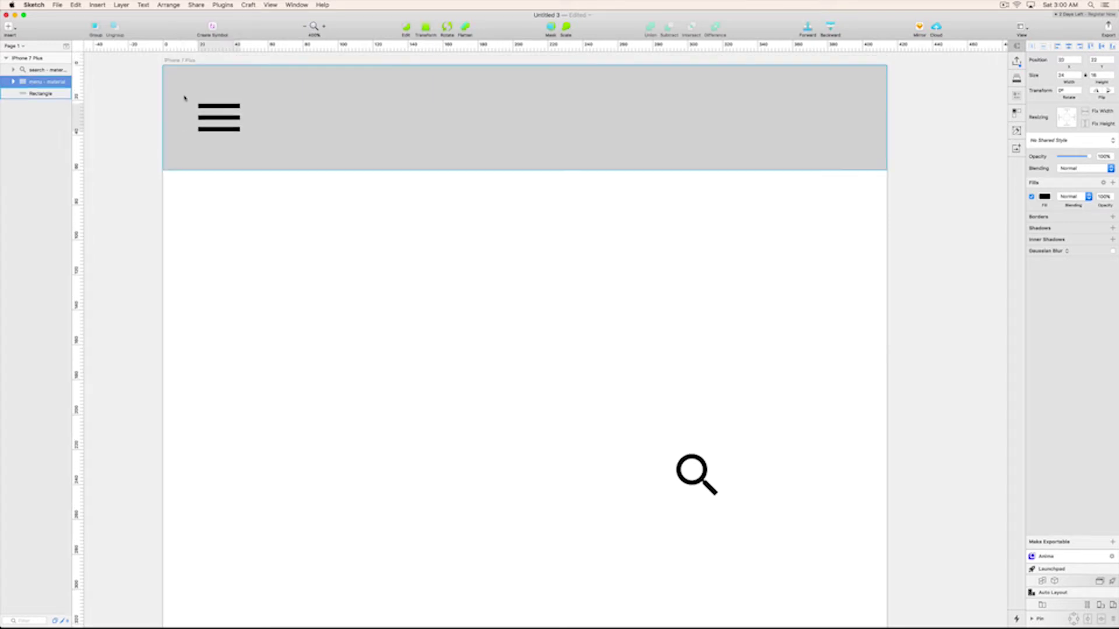
scroll(218, 130, up, 2)
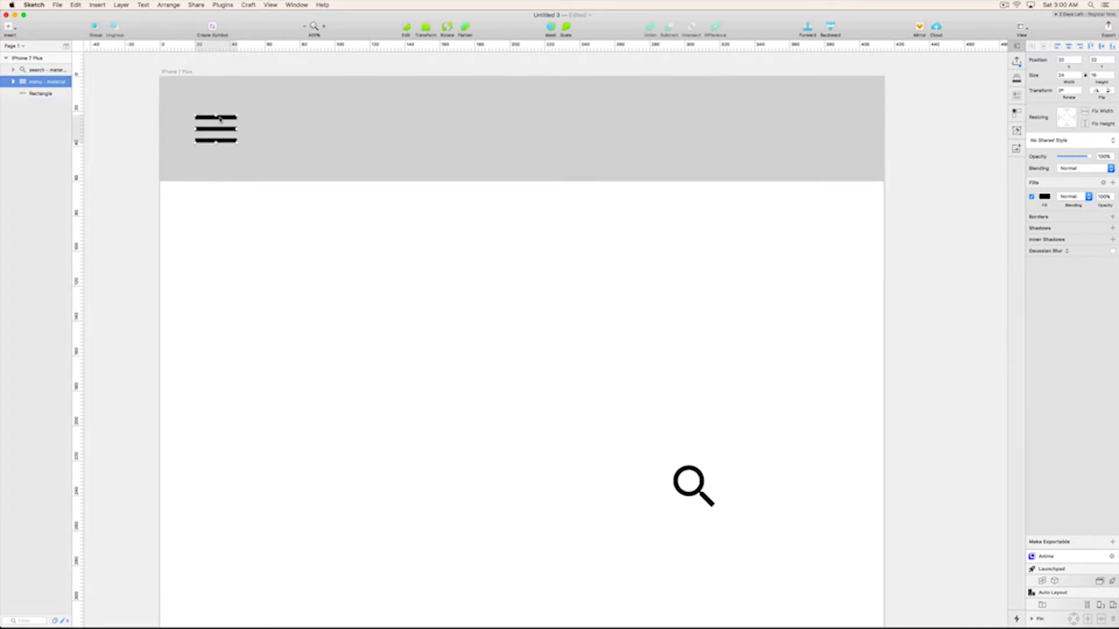
click(195, 47)
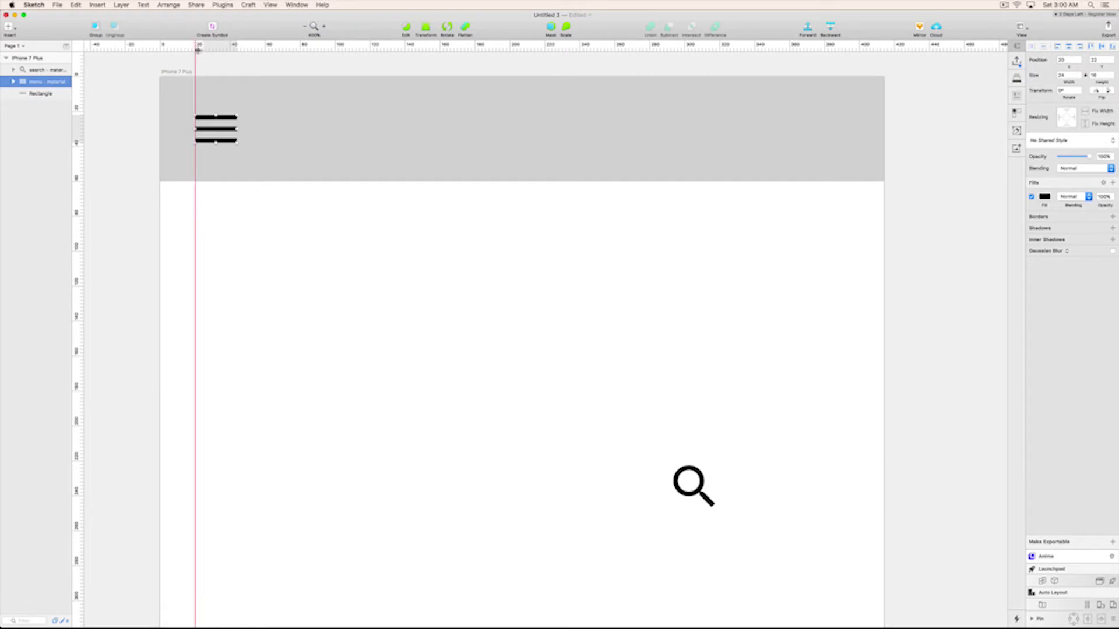
- Move the search icon into the header bar and align it with the bar's right edge
drag(697, 489, 802, 121)
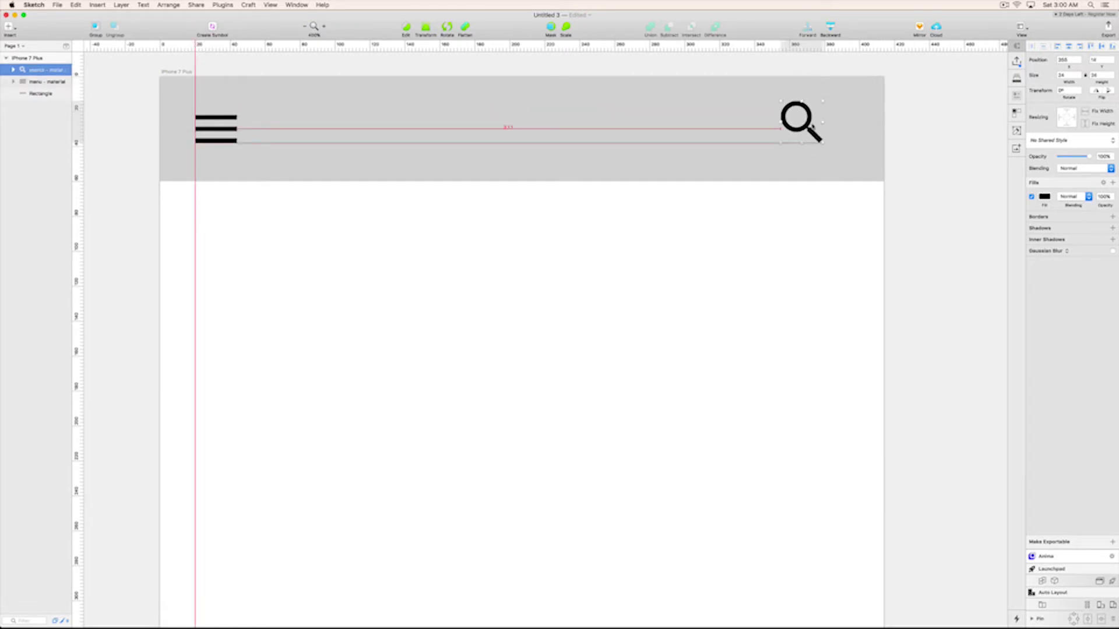
click(838, 129)
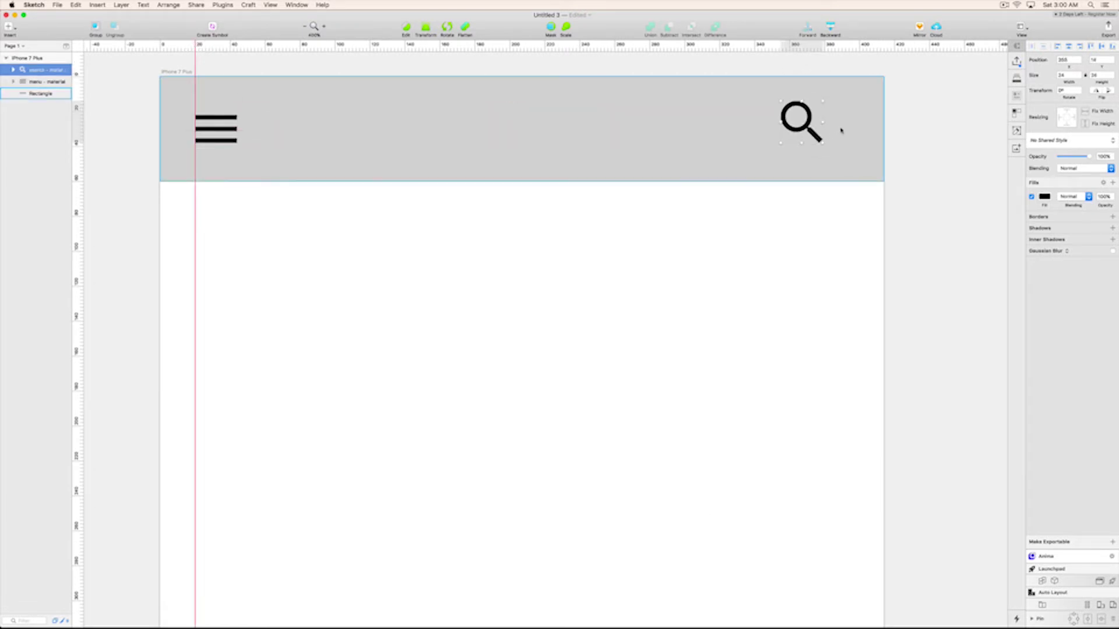
click(1079, 46)
click(984, 167)
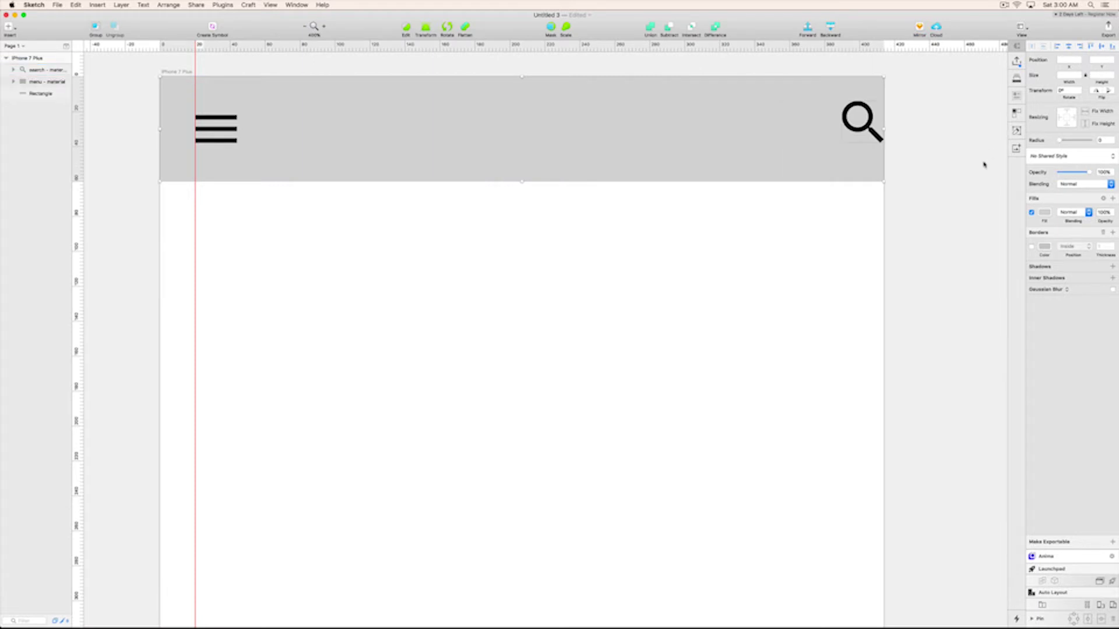
click(864, 128)
click(878, 119)
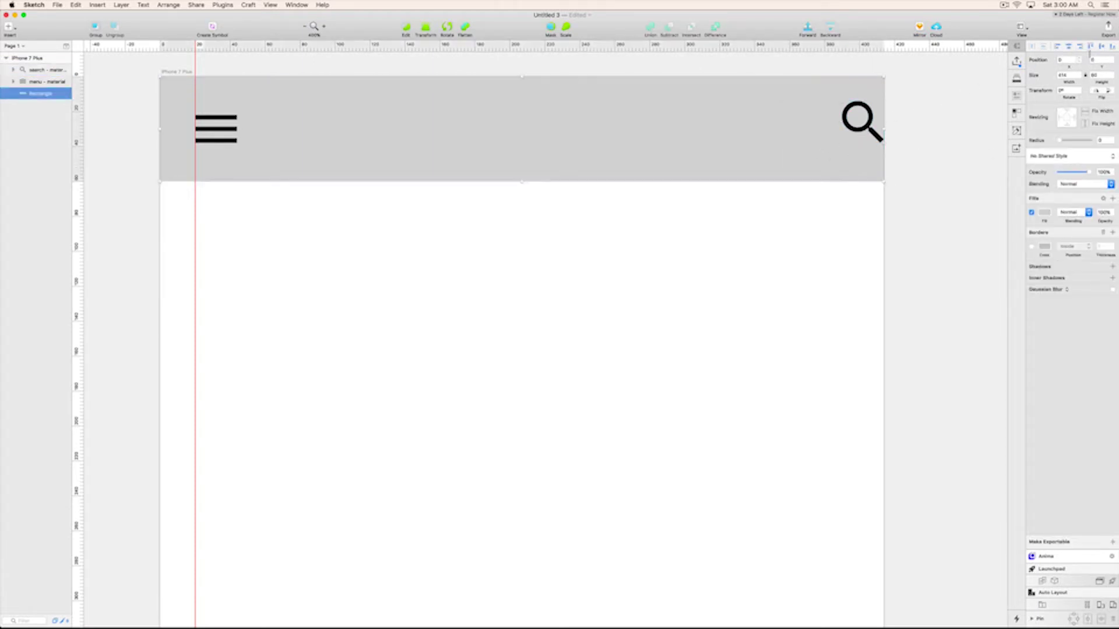
click(1101, 46)
key(super+a)
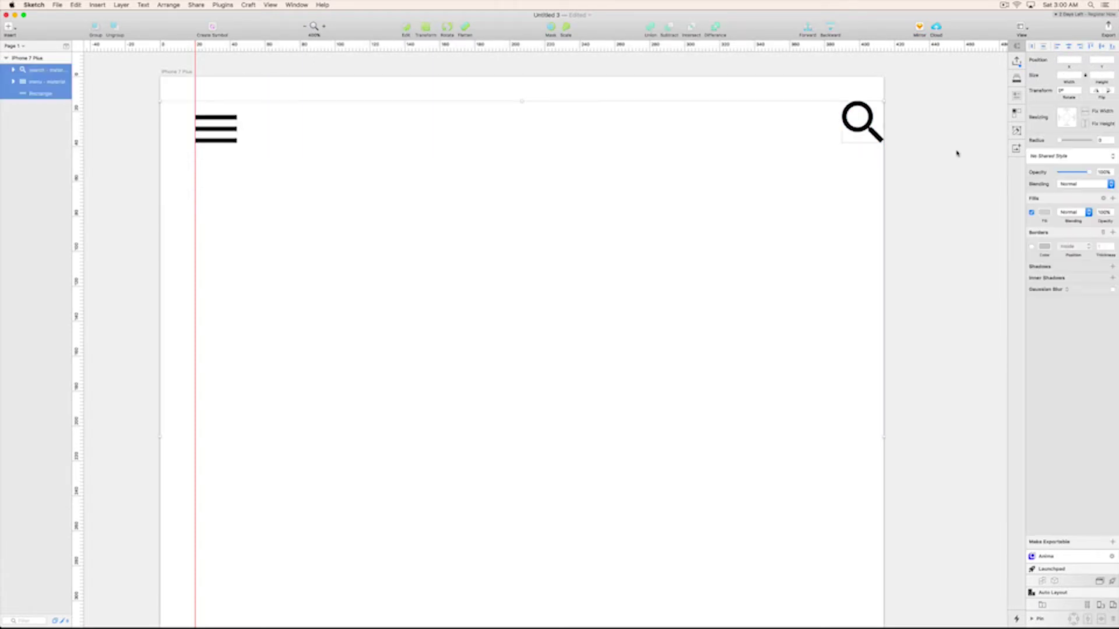
key(super+z)
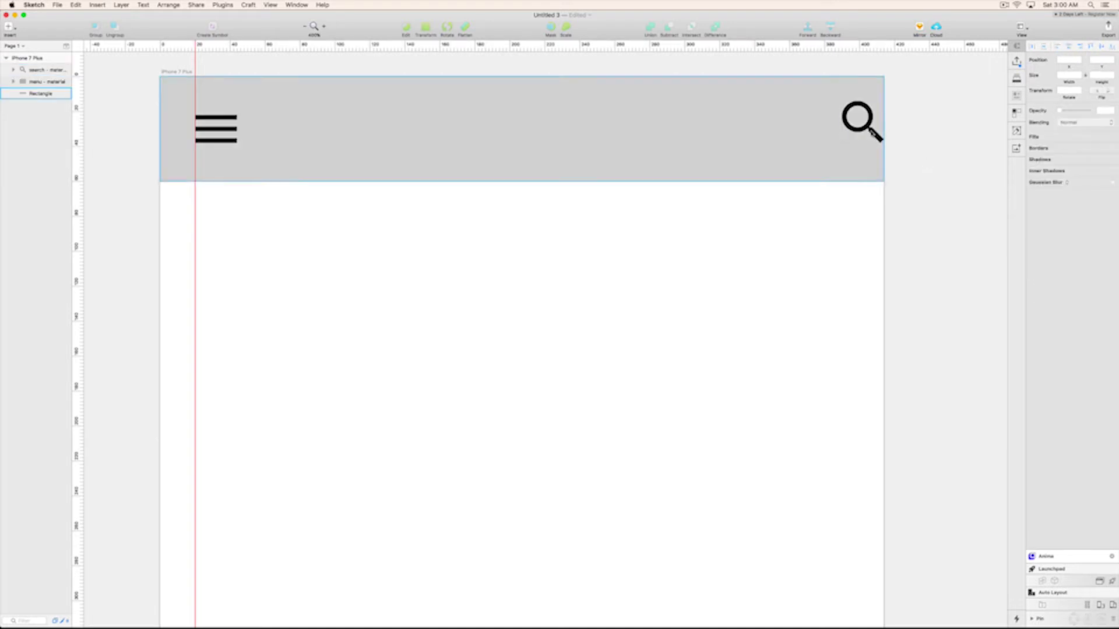
- Align the search icon vertically with the middle of the header rectangle
click(872, 132)
shift+click(740, 144)
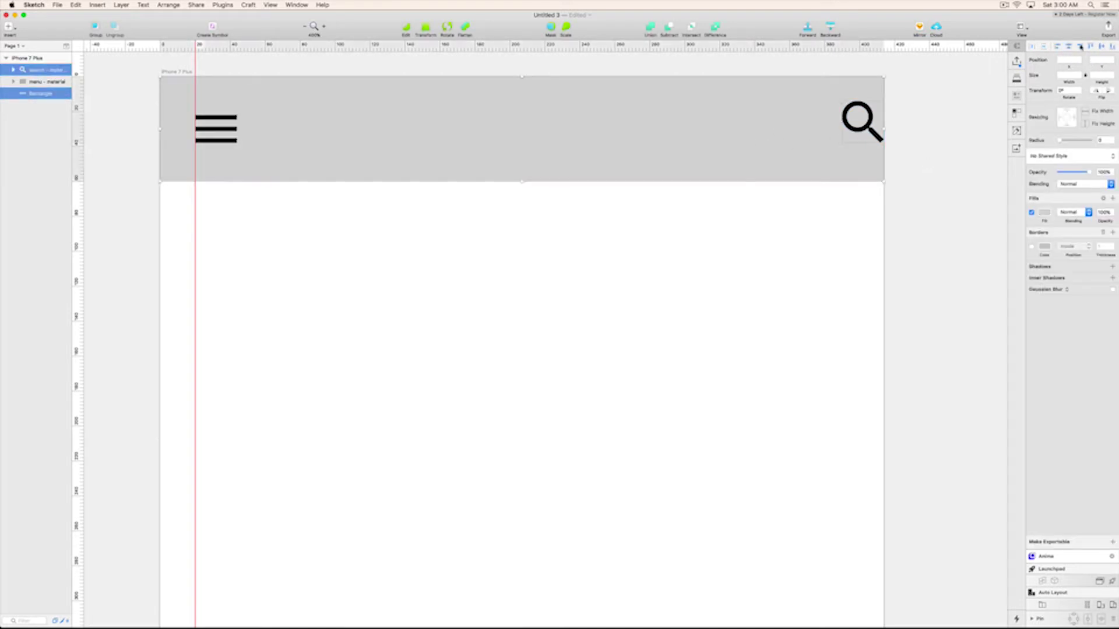
click(1101, 46)
click(922, 173)
- Shift the search icon 20 px left from the artboard's right edge and add a vertical guide at its right side
click(861, 138)
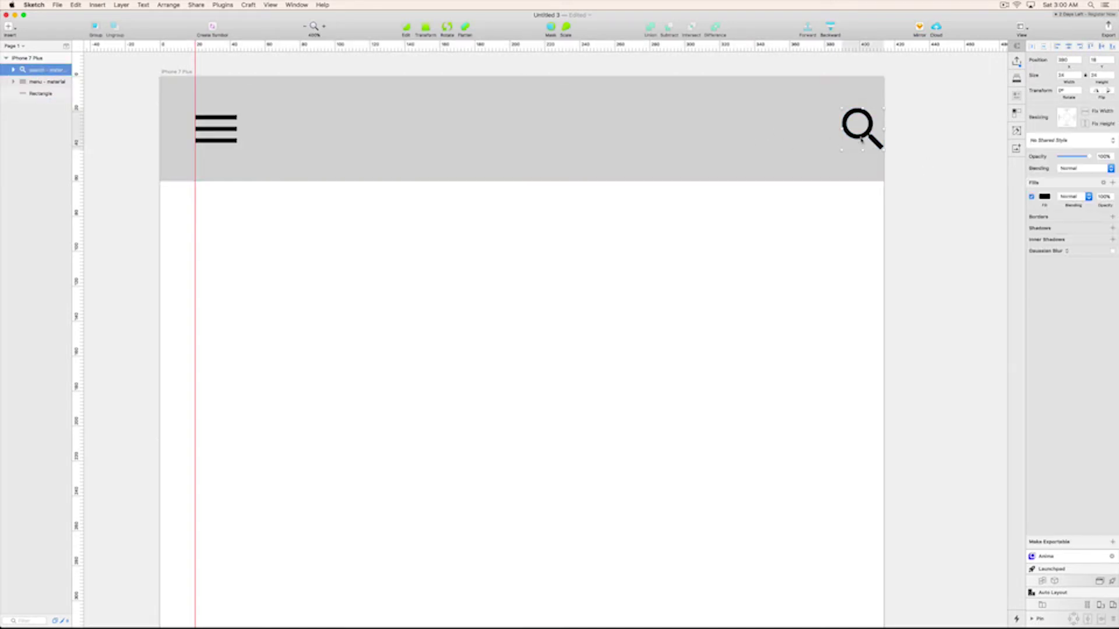
key(shift+Left)
key(shift+Left)
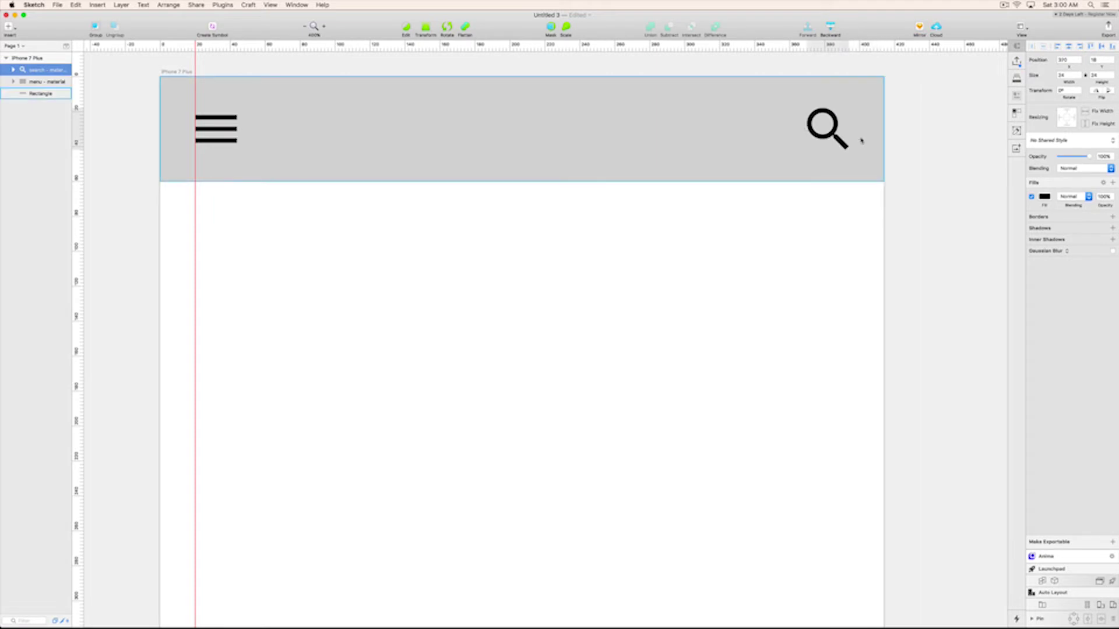
click(851, 43)
click(891, 192)
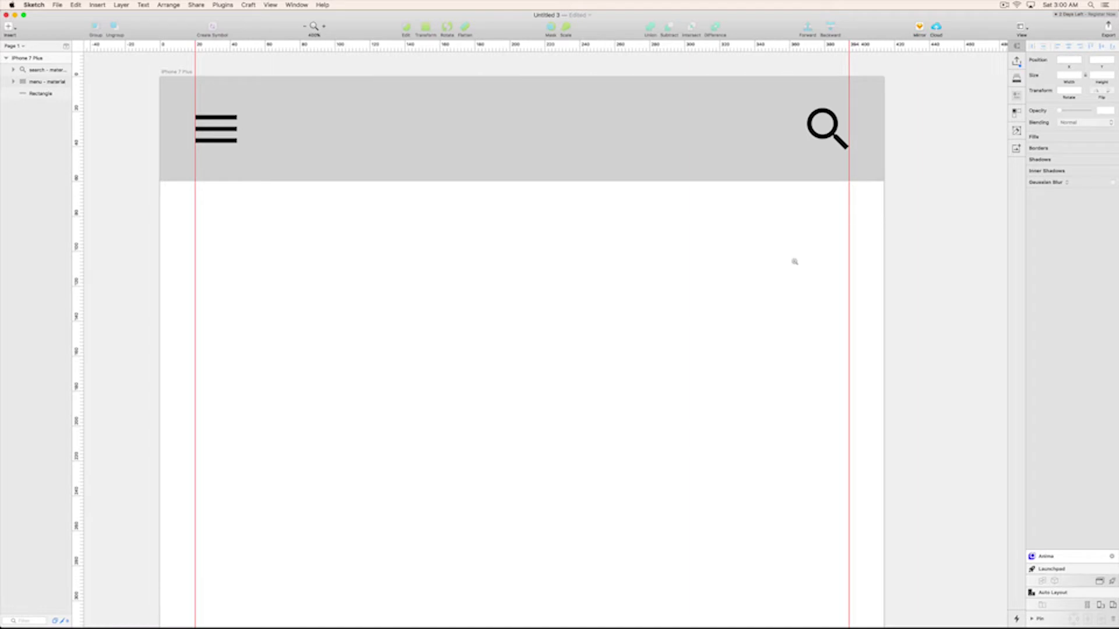
- Add the text "Men Collection" below the header bar and set it to size 15 in Medium weight
key(super+minus)
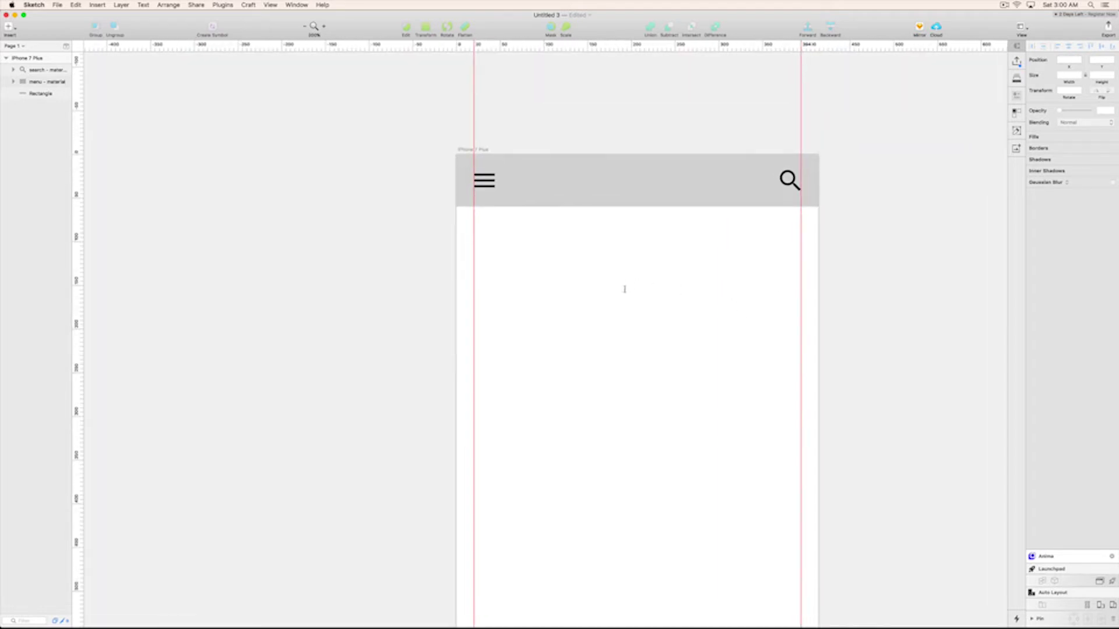
click(623, 289)
text(ction)
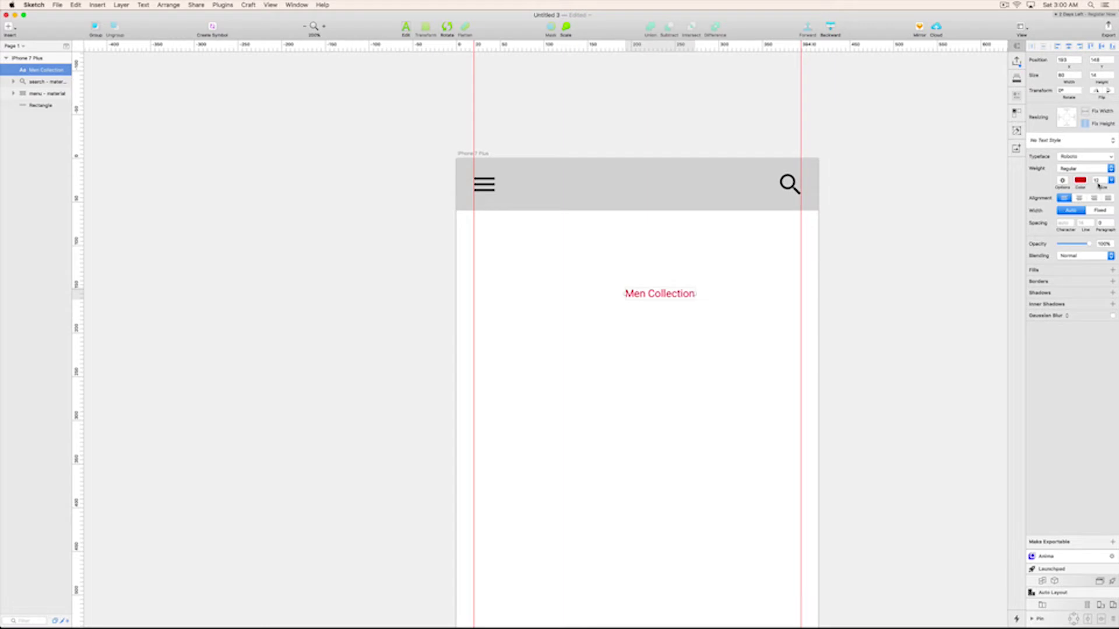
click(1098, 184)
text(15)
key(Return)
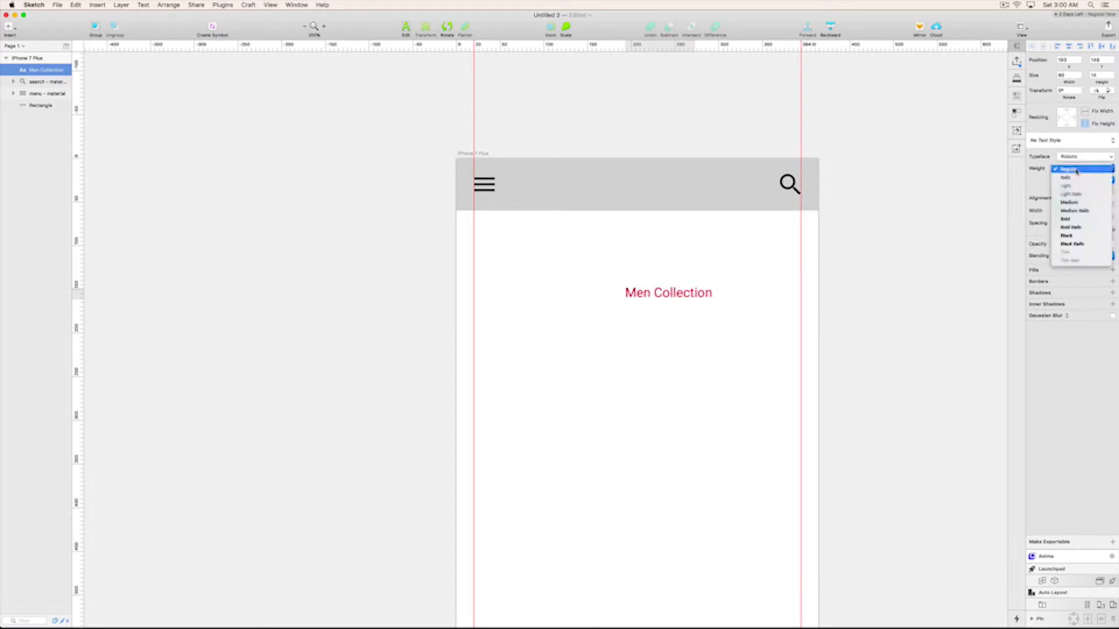
click(1074, 169)
click(1066, 202)
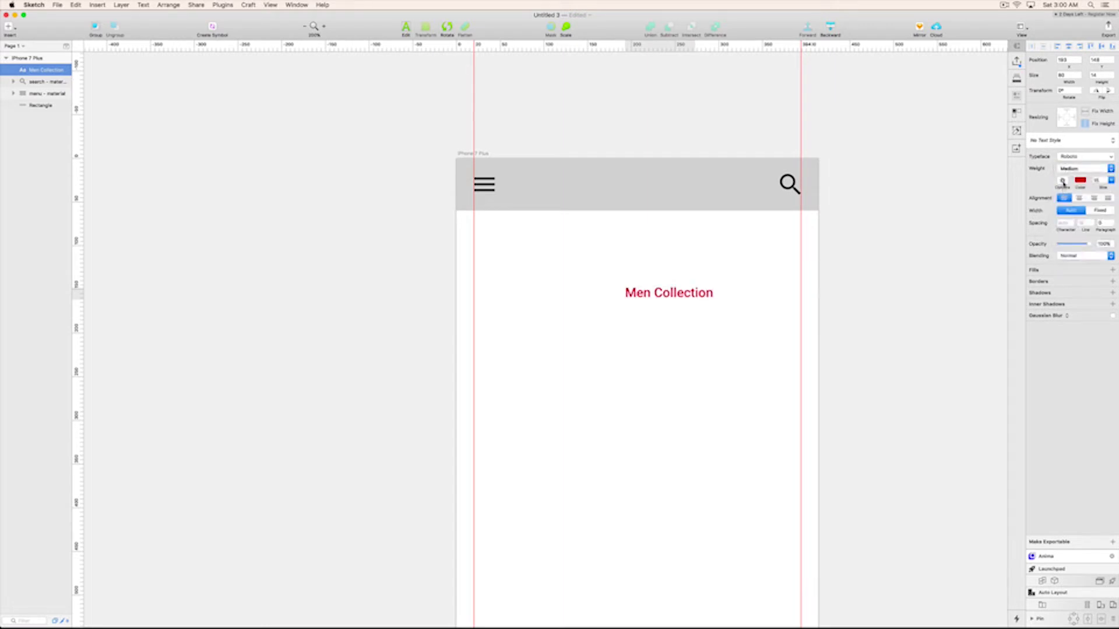
- Transform the "Men Collection" text to uppercase and change its color to black
click(1062, 181)
click(1059, 244)
click(1060, 249)
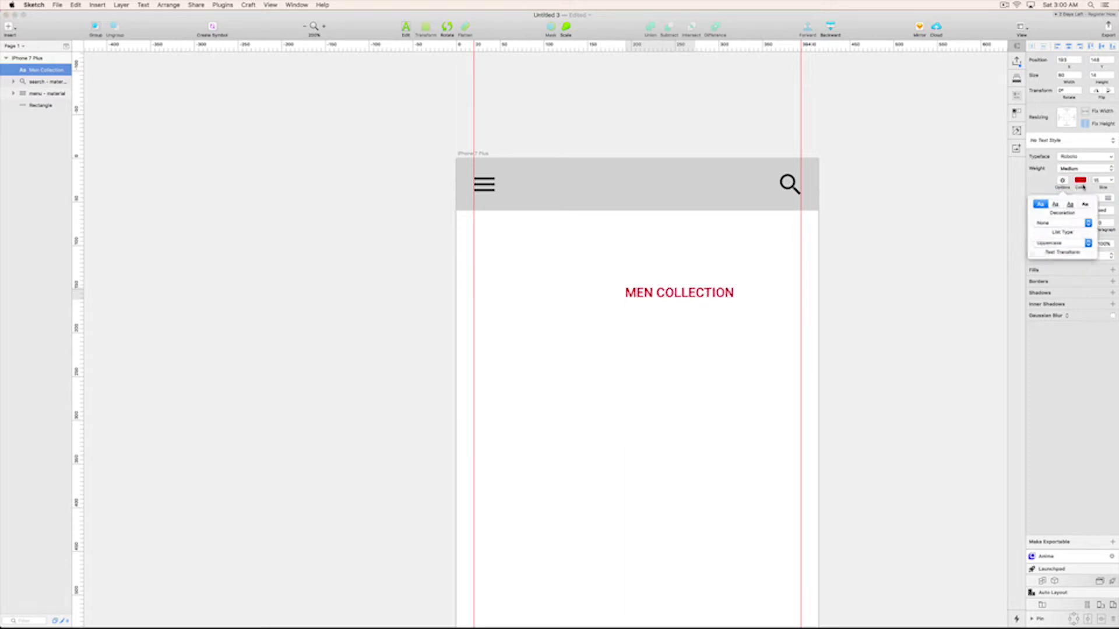
click(1080, 181)
drag(1064, 240, 938, 300)
click(715, 297)
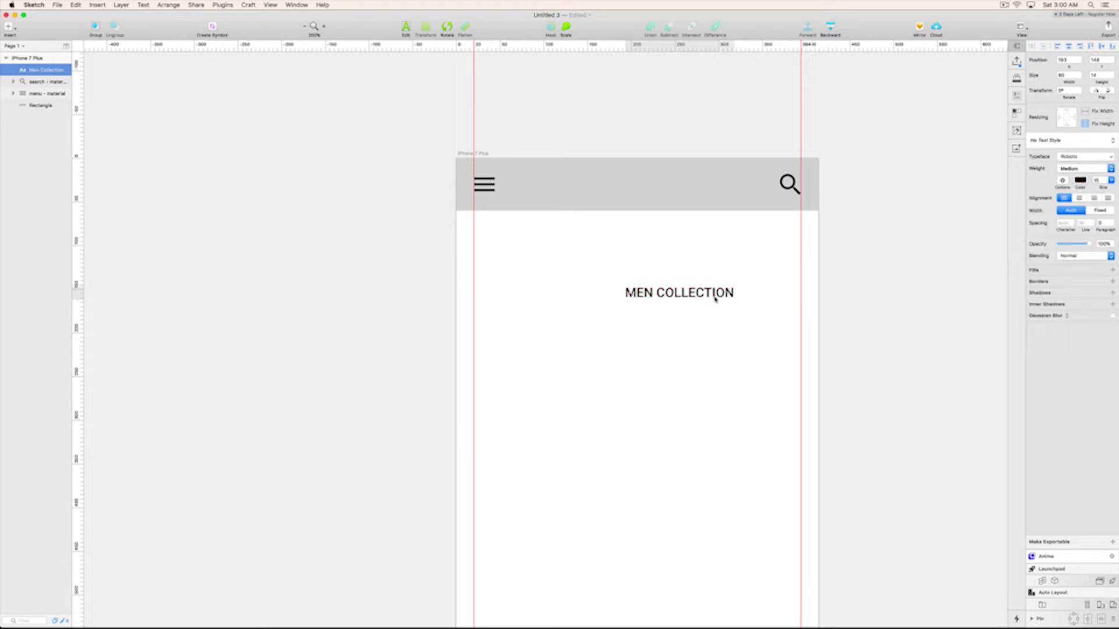
- Center the title horizontally in the header bar and align all header elements vertically to their middles
drag(712, 295, 665, 188)
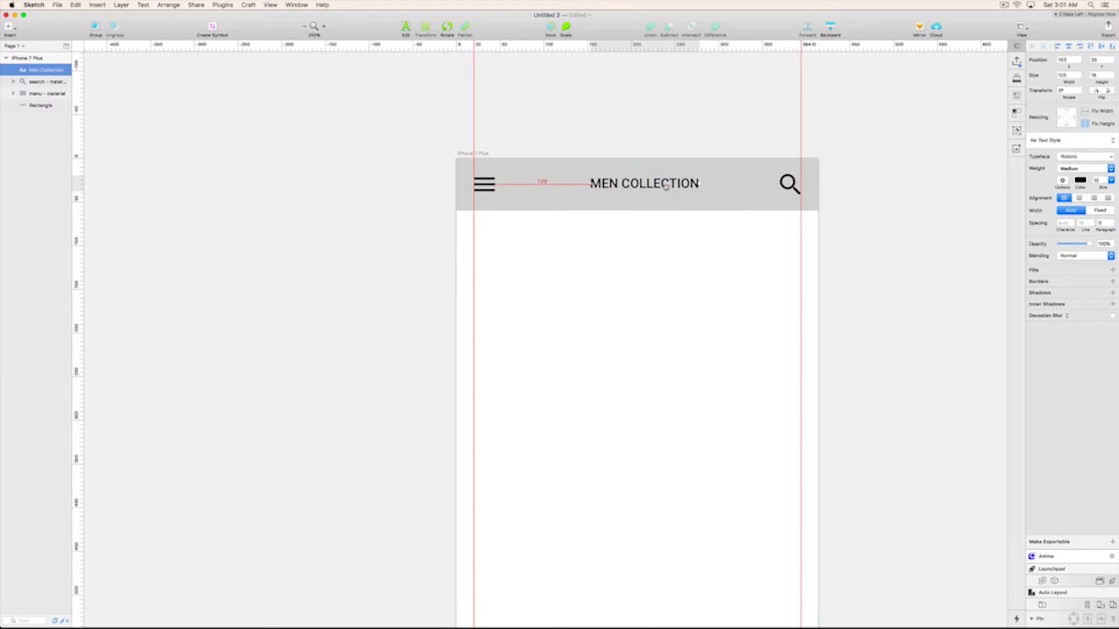
click(1068, 46)
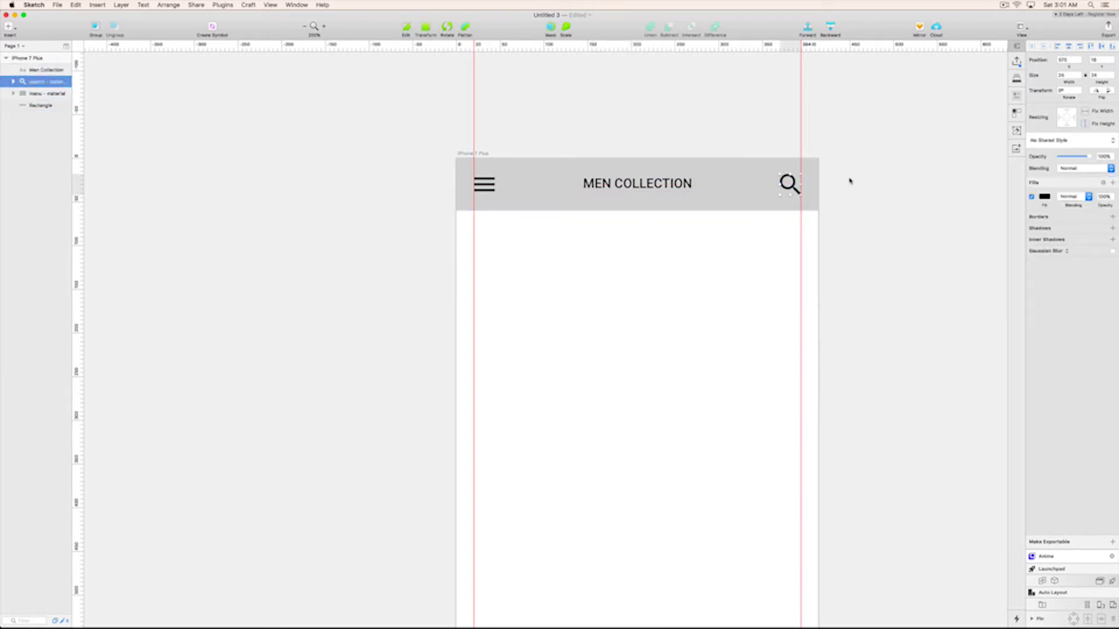
drag(849, 179, 448, 199)
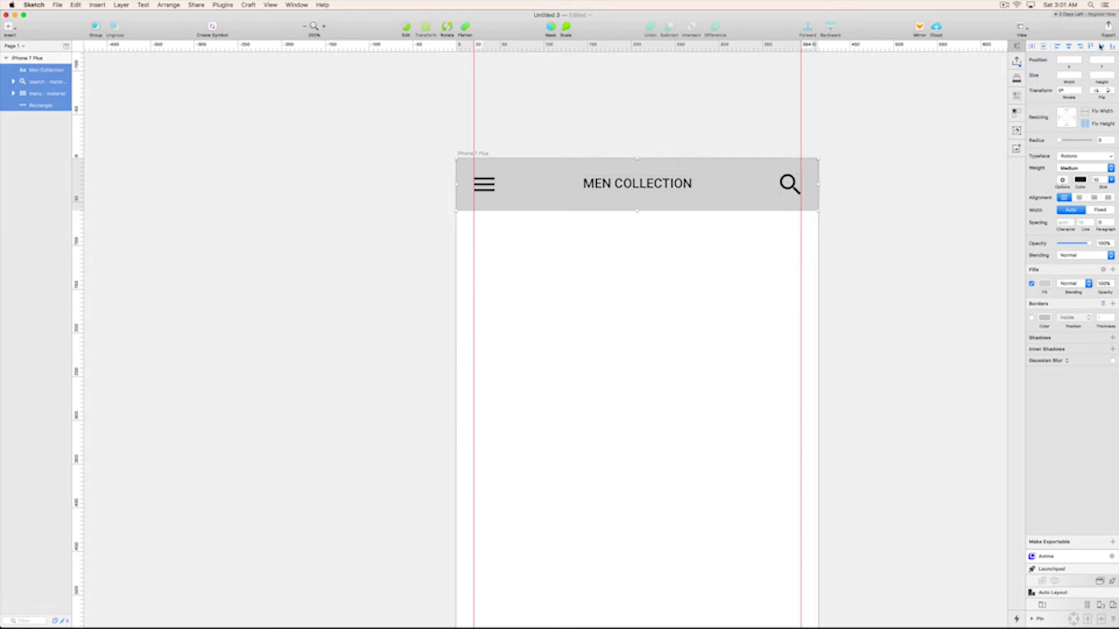
click(872, 182)
scroll(902, 202, right, 5)
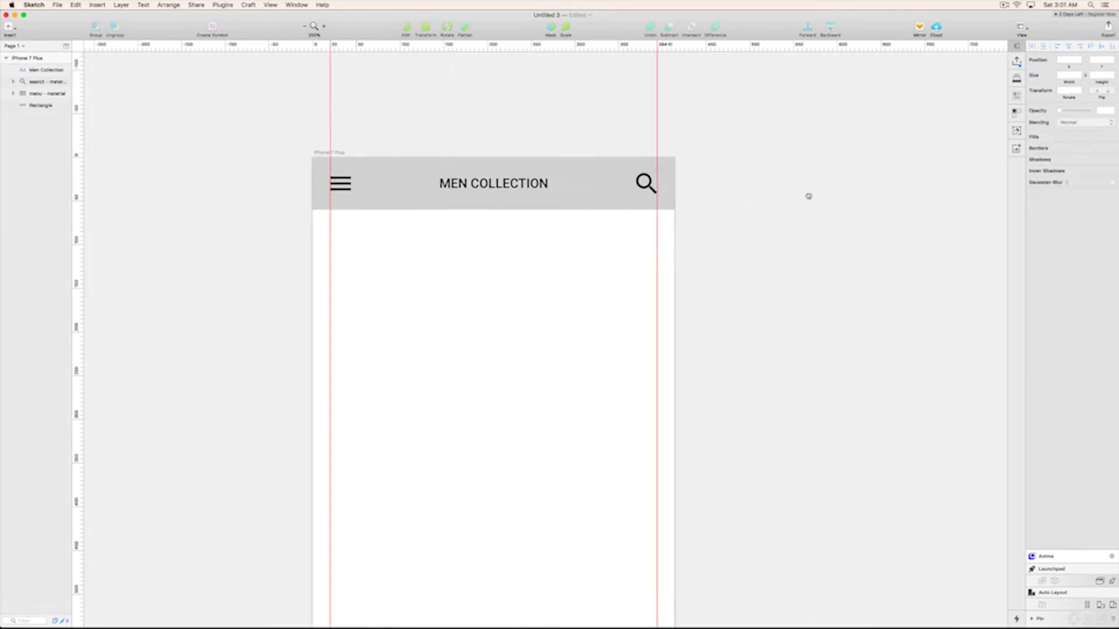
scroll(809, 197, left, 1)
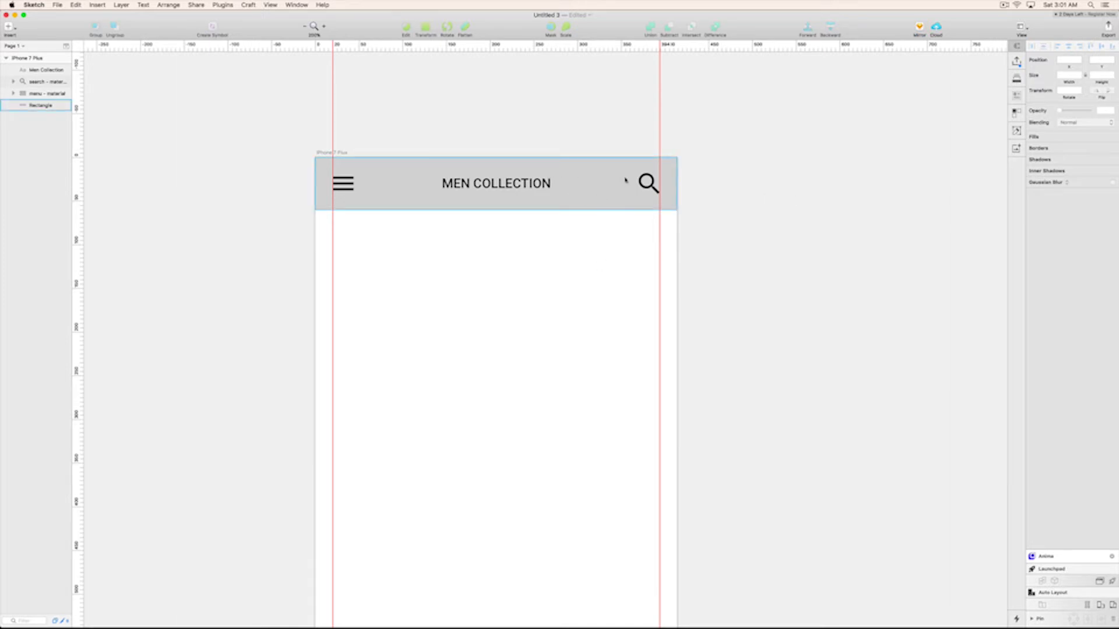
- Open the recent file Android-L-Shadows.sketch and copy the style of the z-index 2 square
click(496, 204)
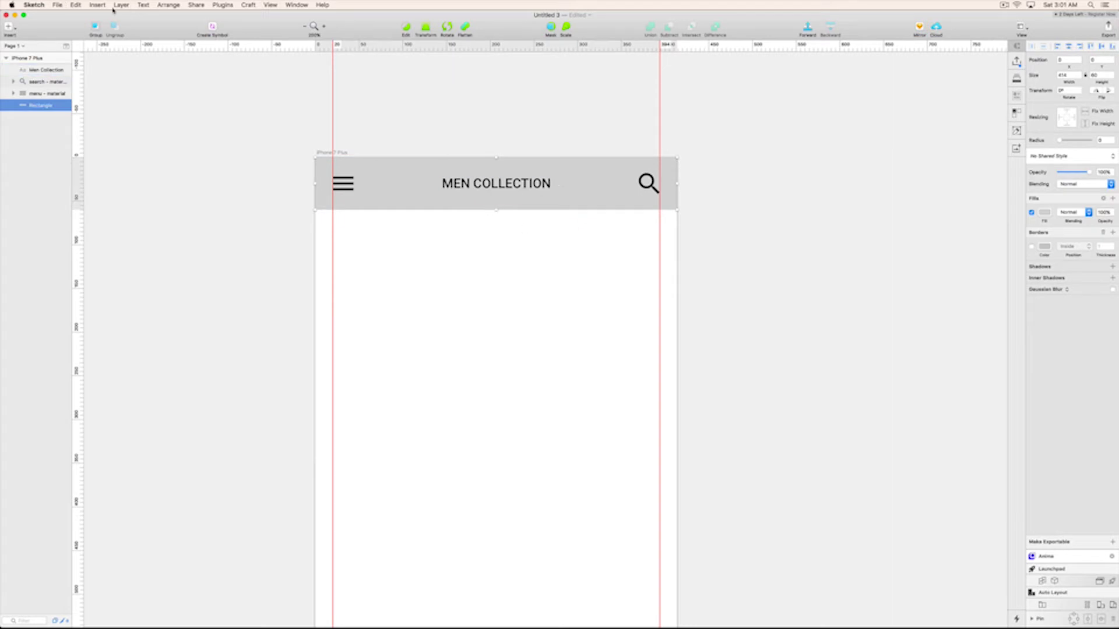
click(57, 5)
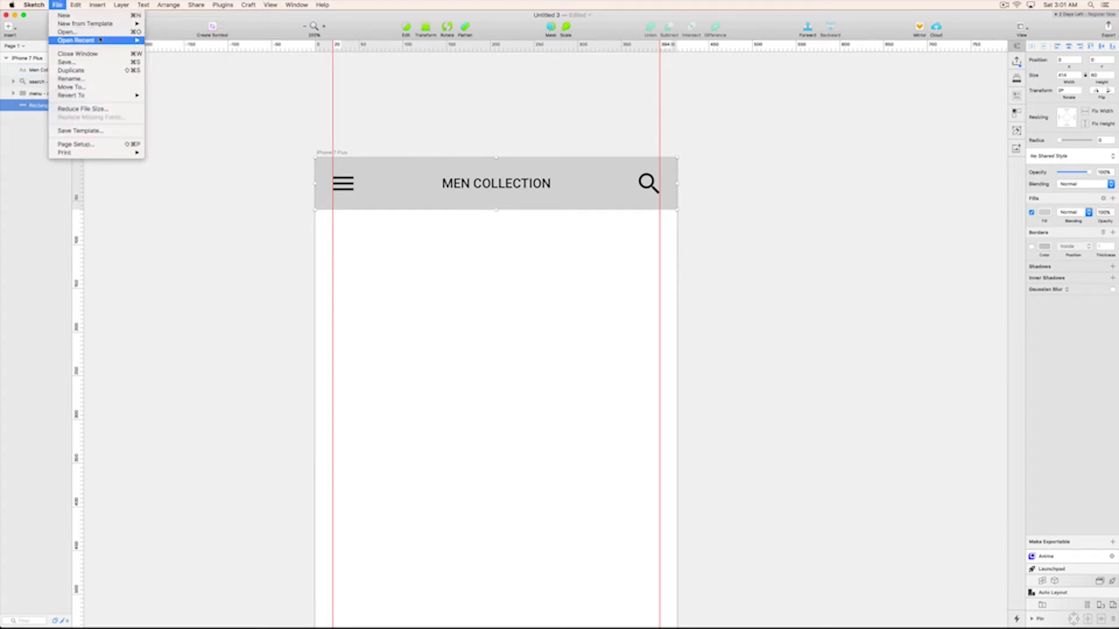
mouse_move(116, 40)
click(169, 50)
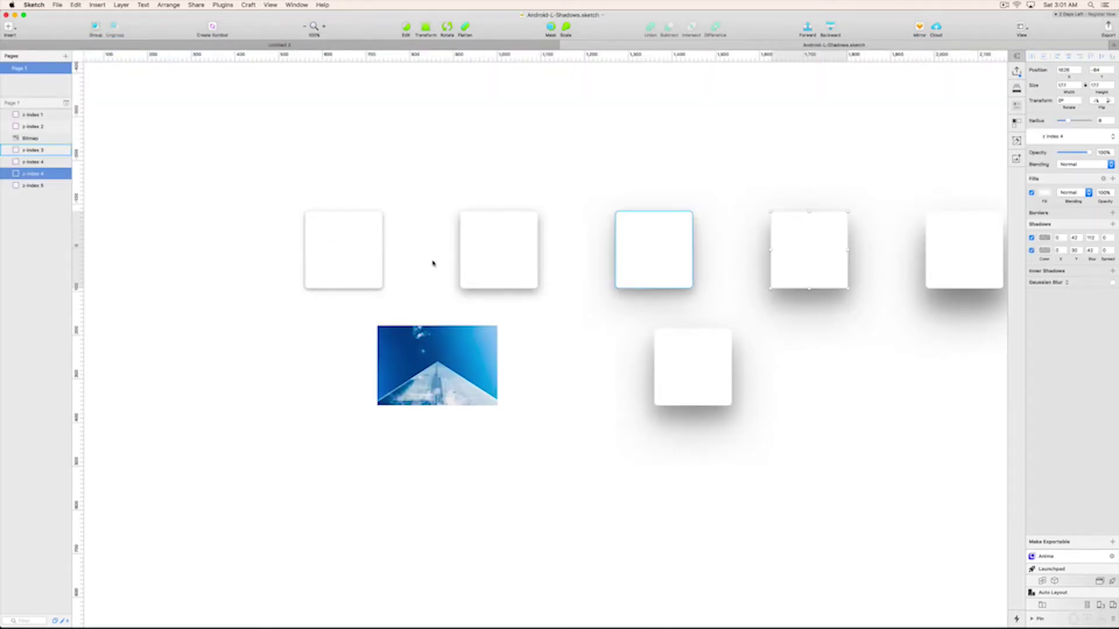
click(487, 243)
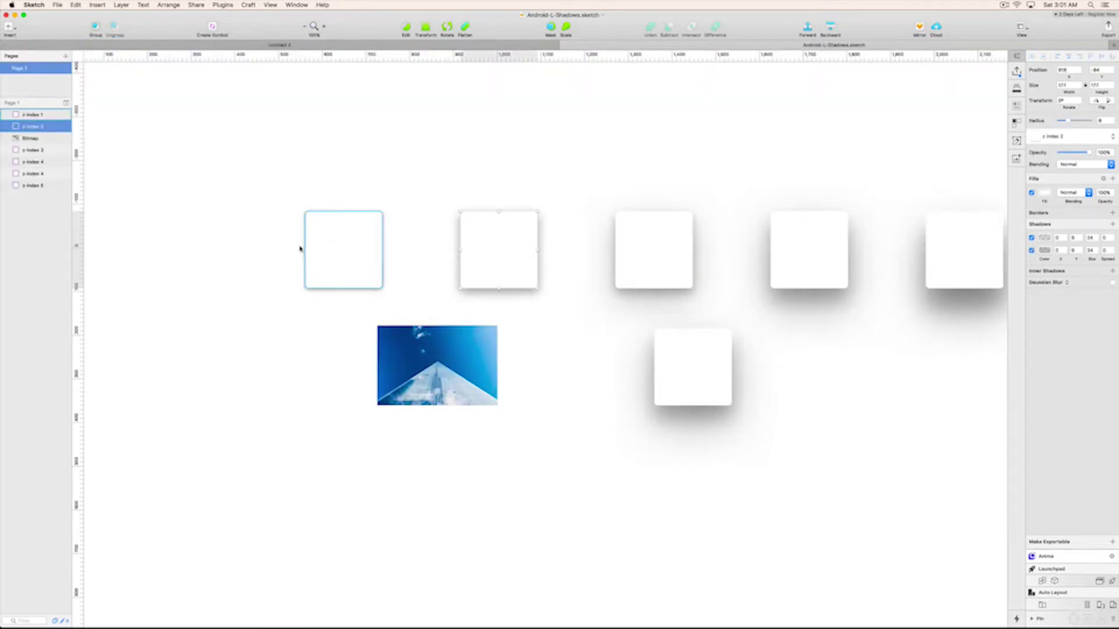
right_click(498, 229)
click(538, 334)
- Return to the Untitled 3 document, paste the copied style onto the header rectangle and disable its second shadow
click(418, 46)
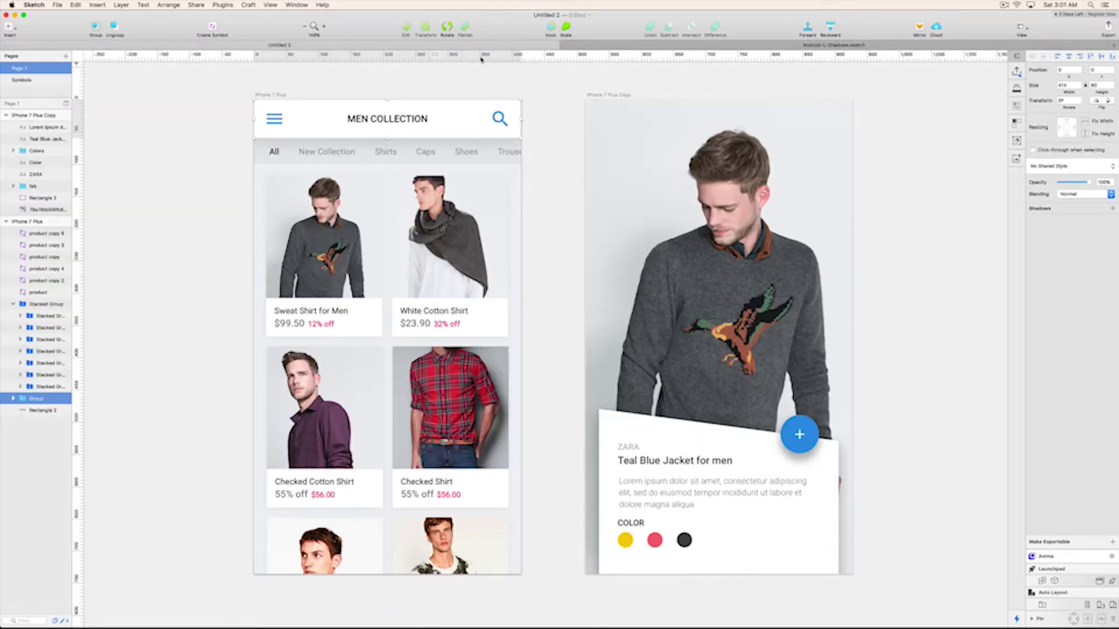
key(ctrl+Up)
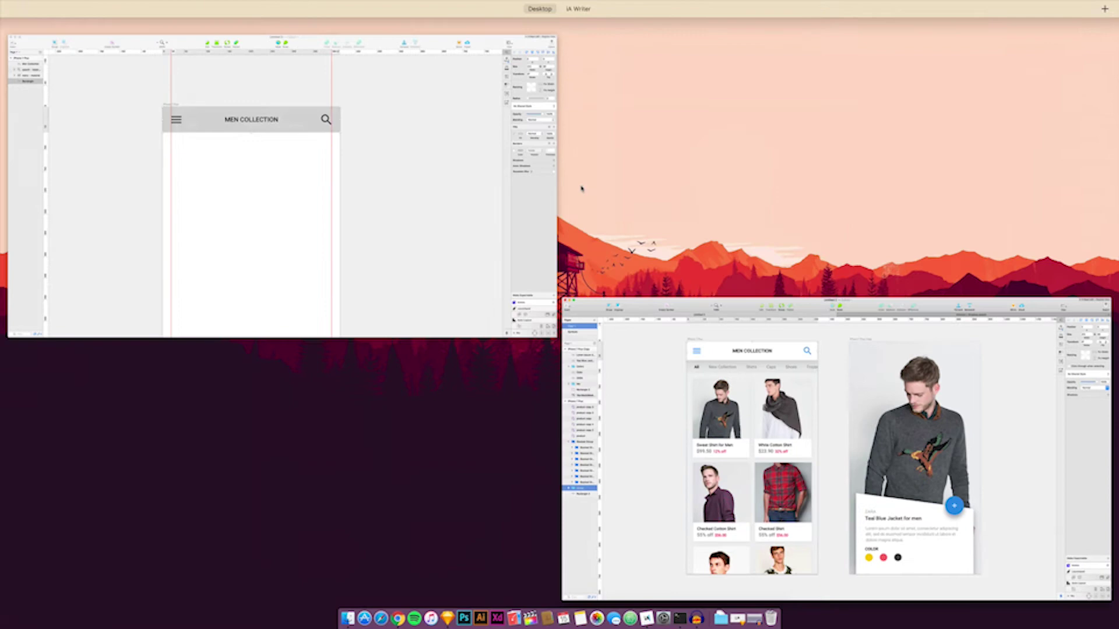
click(379, 190)
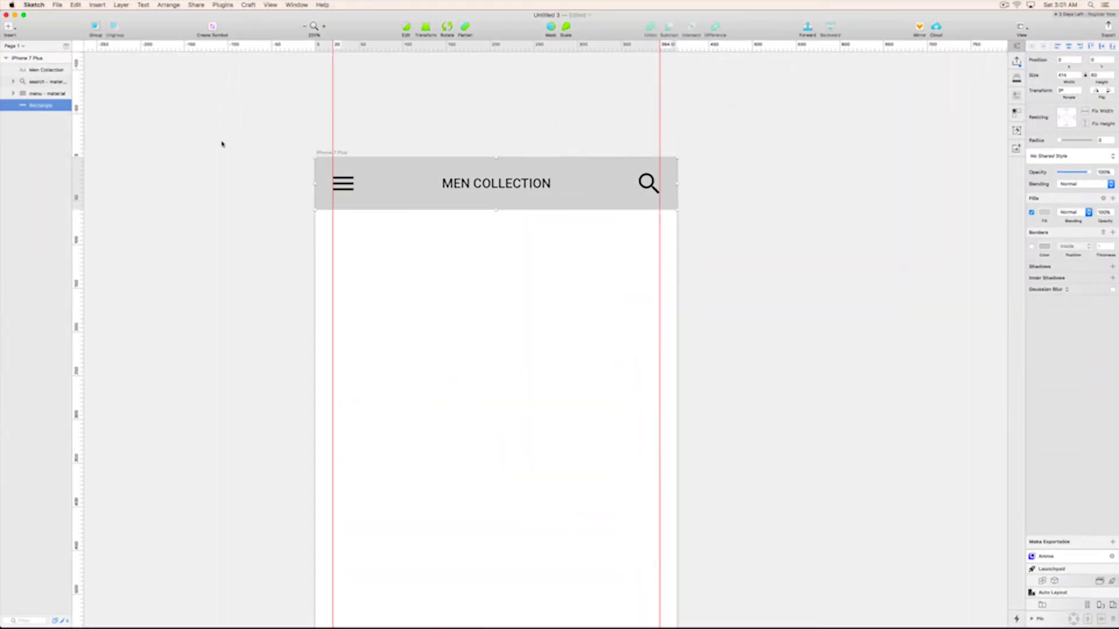
right_click(391, 163)
click(420, 276)
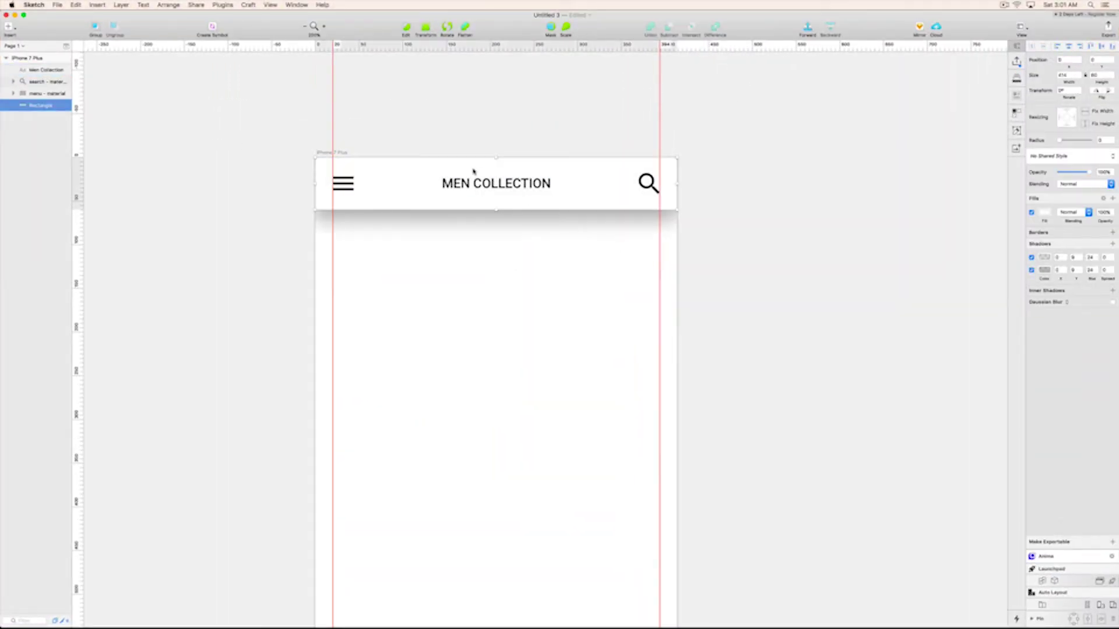
click(1031, 270)
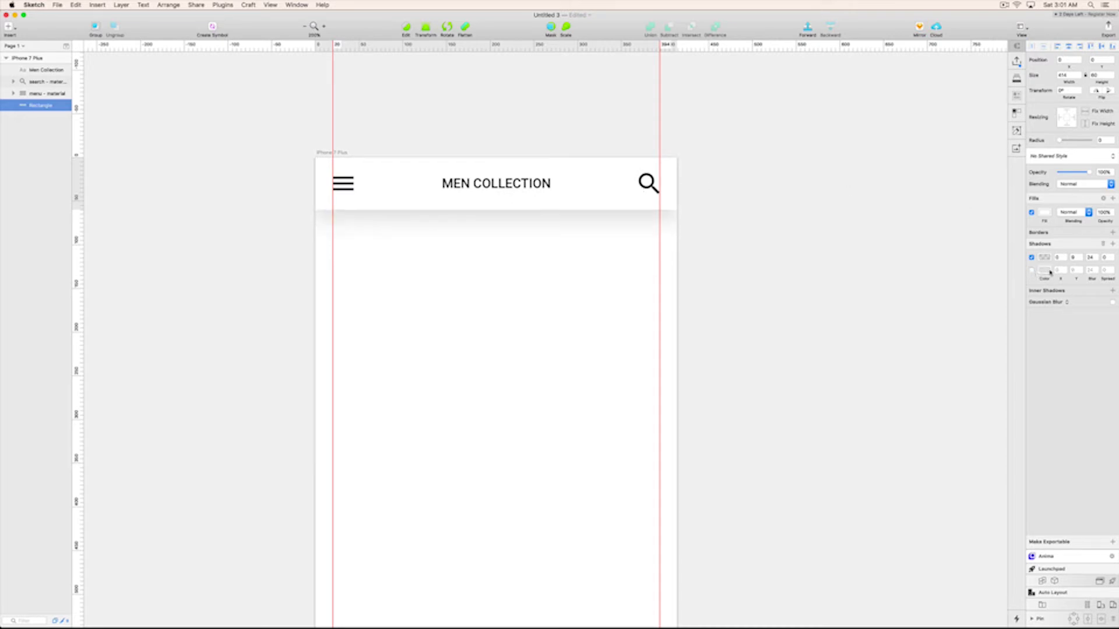
click(866, 314)
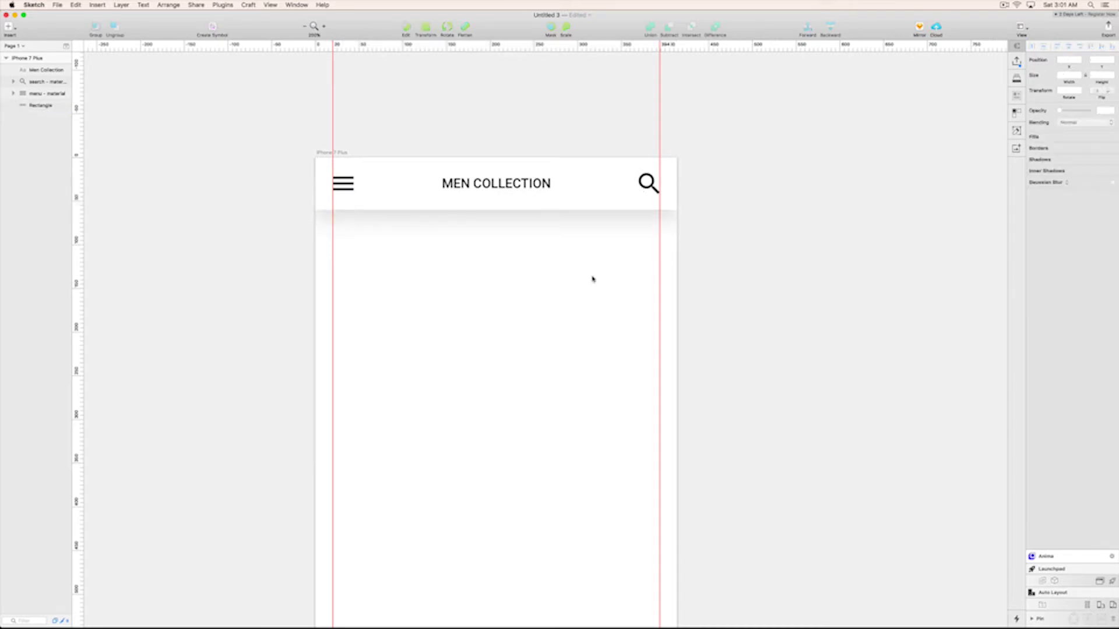
- Draw a full-width rectangle directly below the header bar, set its height to 40 px and turn off its border
scroll(509, 277, left, 3)
scroll(509, 277, down, 1)
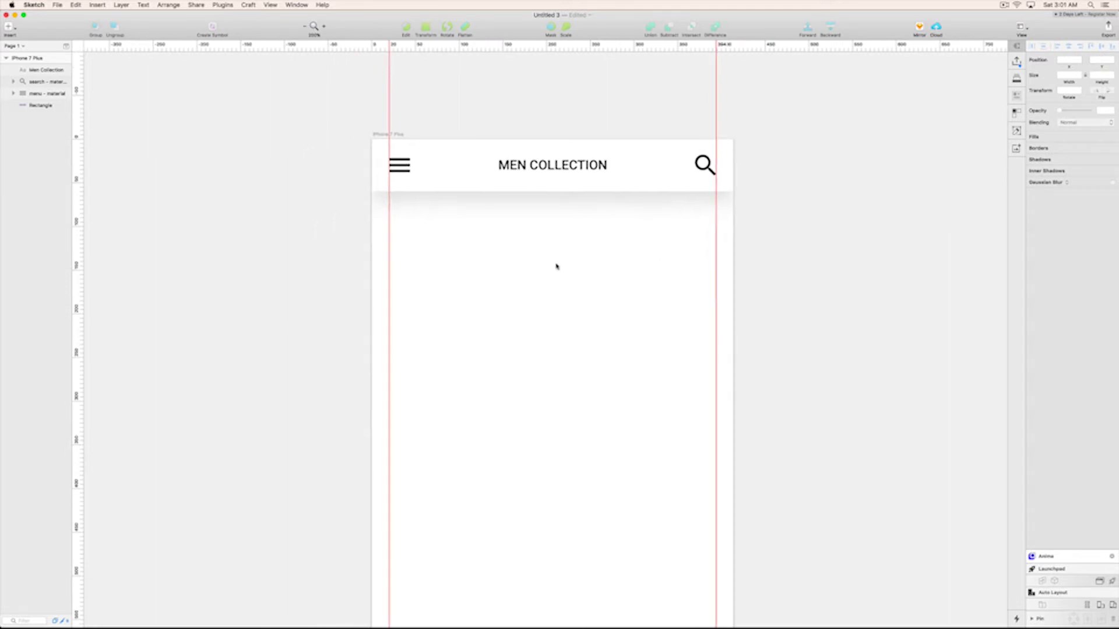
key(r)
drag(372, 192, 739, 232)
click(1100, 75)
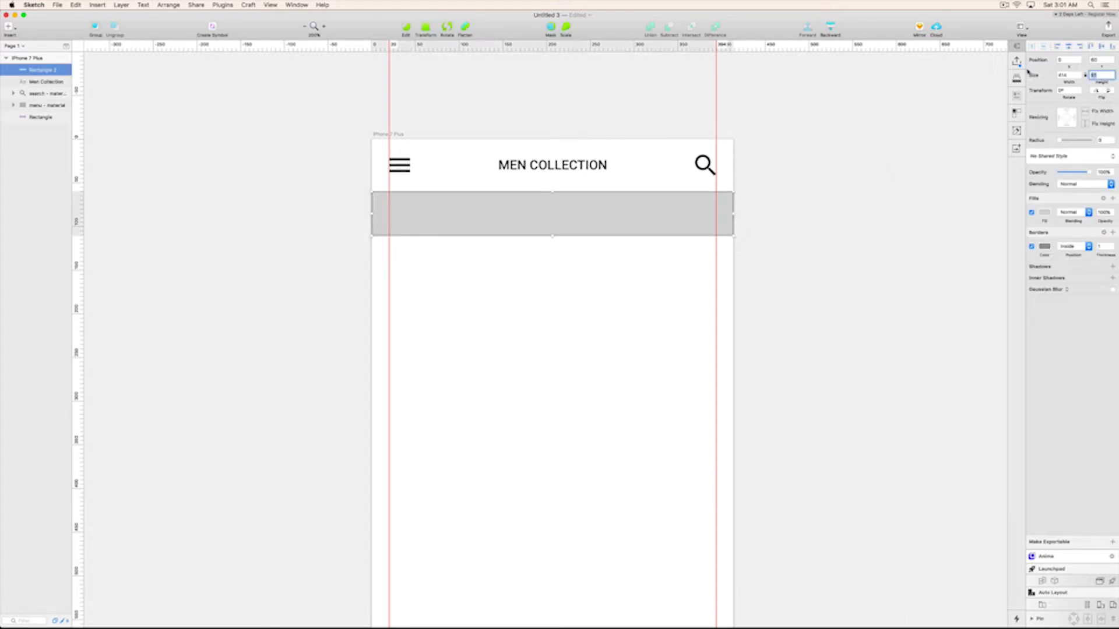
key(Return)
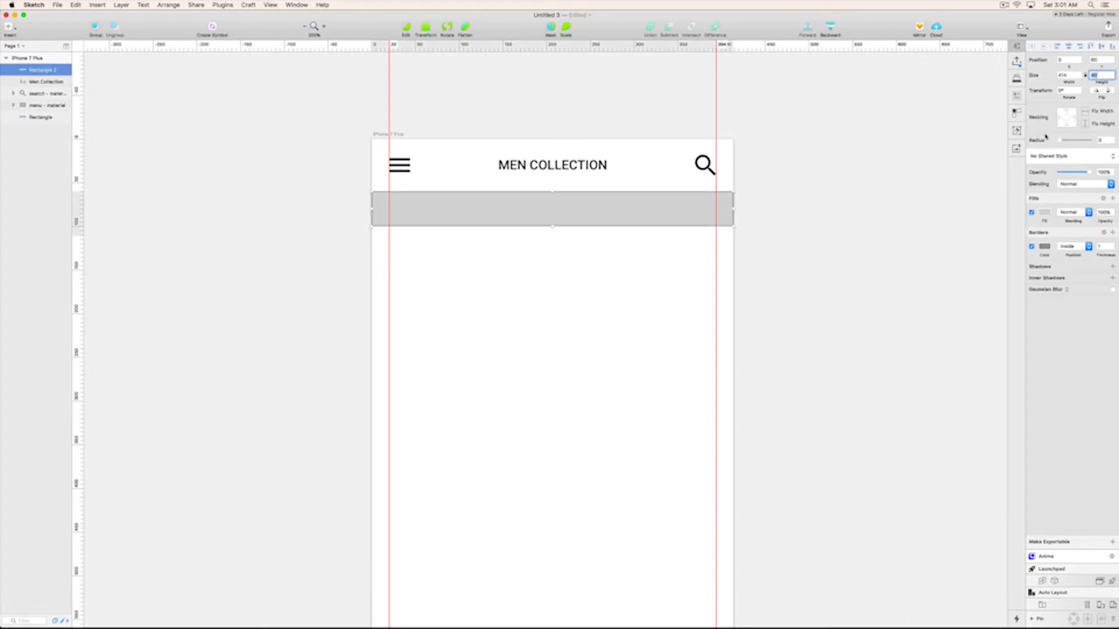
click(1031, 247)
click(932, 270)
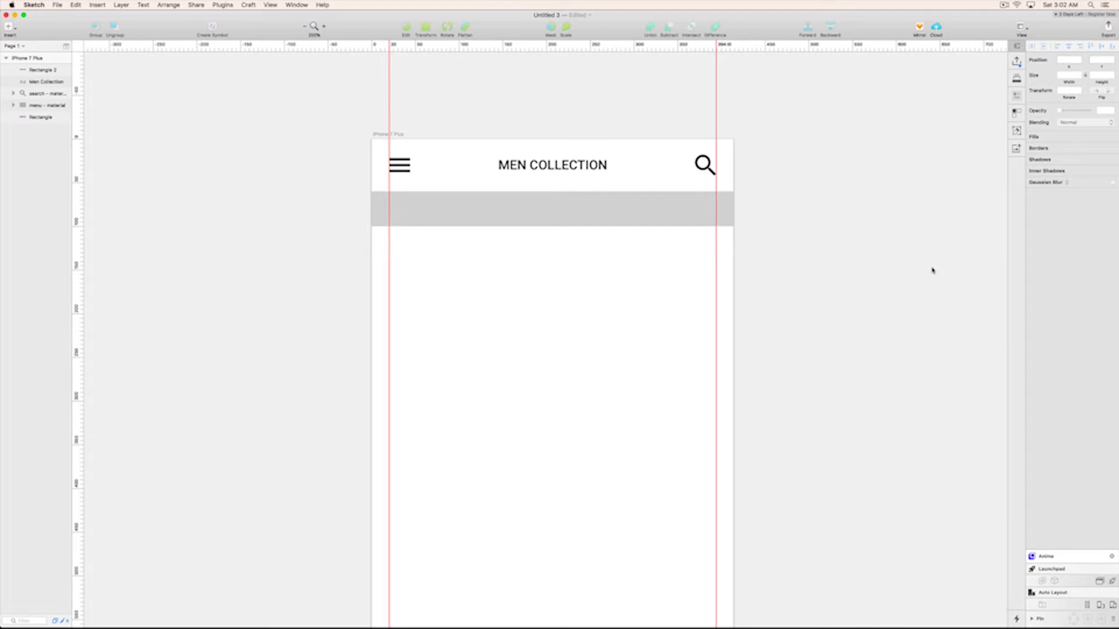
- Add a text layer reading "All" on the artboard below the grey bar and set its font size to 13
click(470, 317)
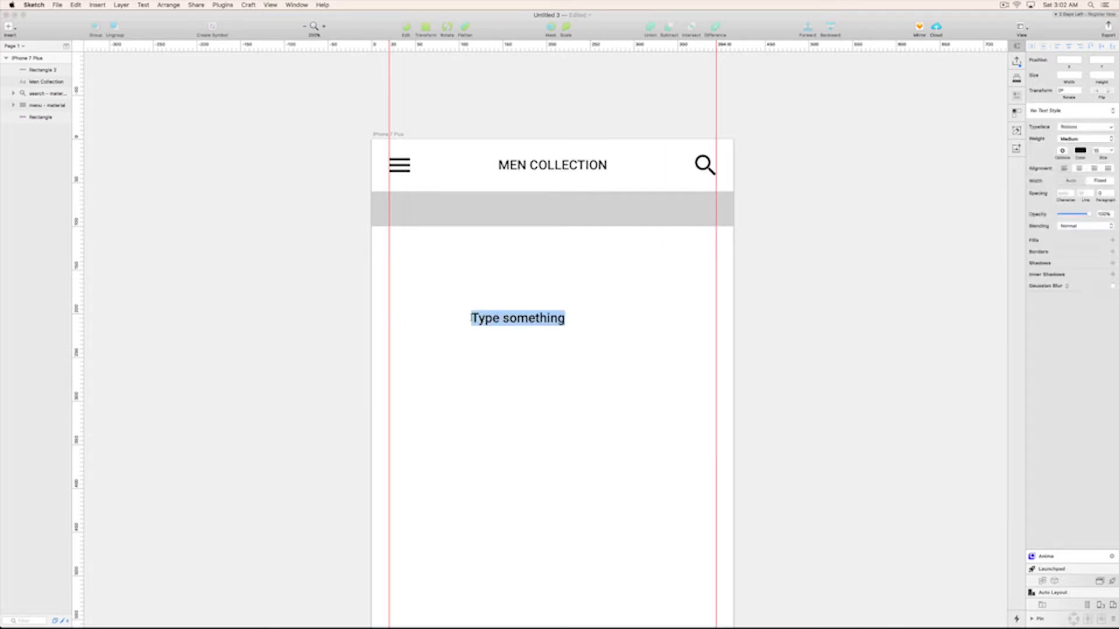
text(All)
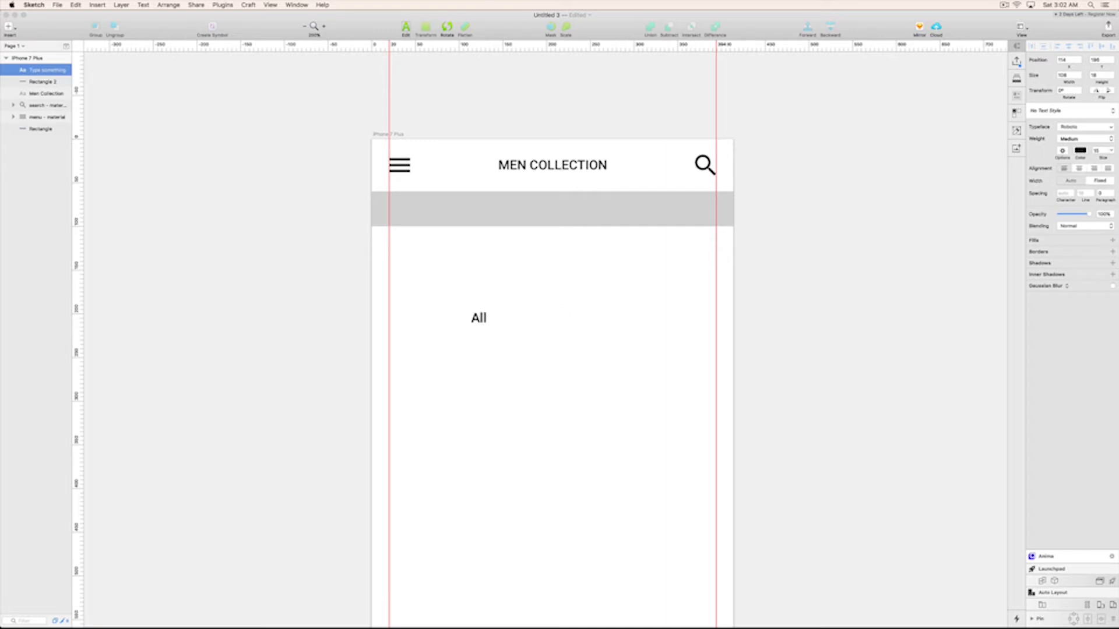
key(Escape)
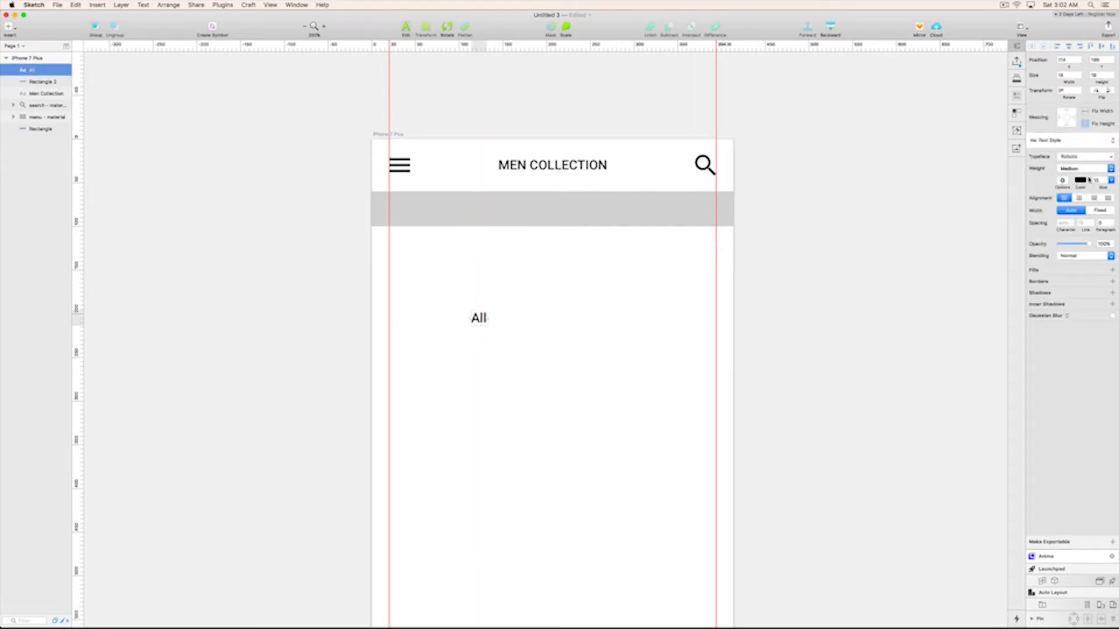
click(1099, 180)
text(13)
key(Return)
click(489, 401)
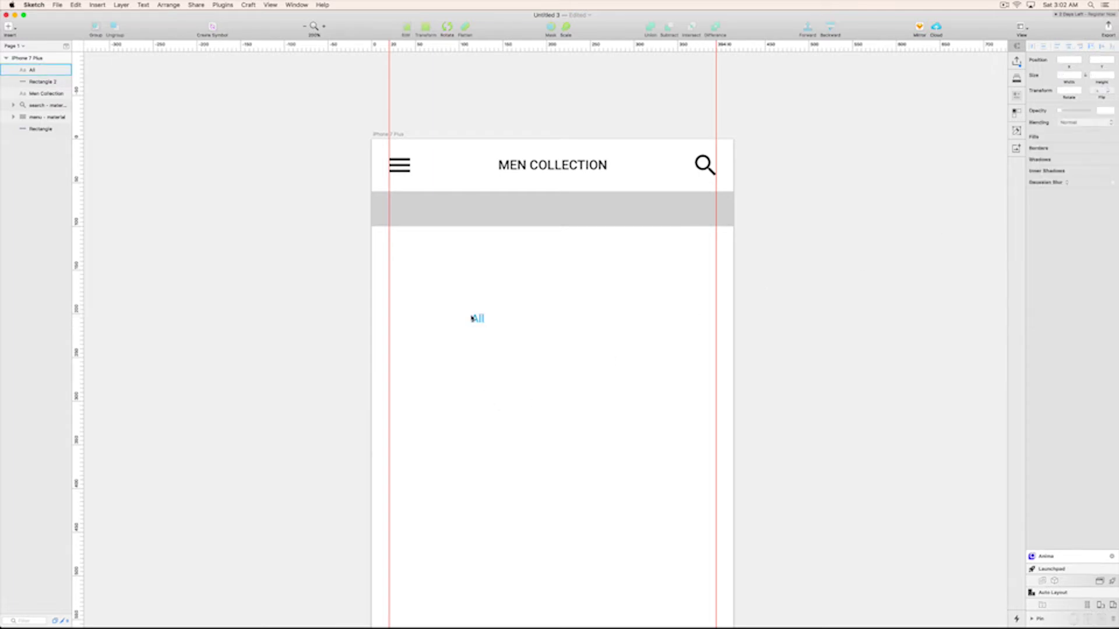
- Put the "All" text into its own Auto Layout stacked group
click(475, 318)
key(z)
click(486, 320)
click(456, 317)
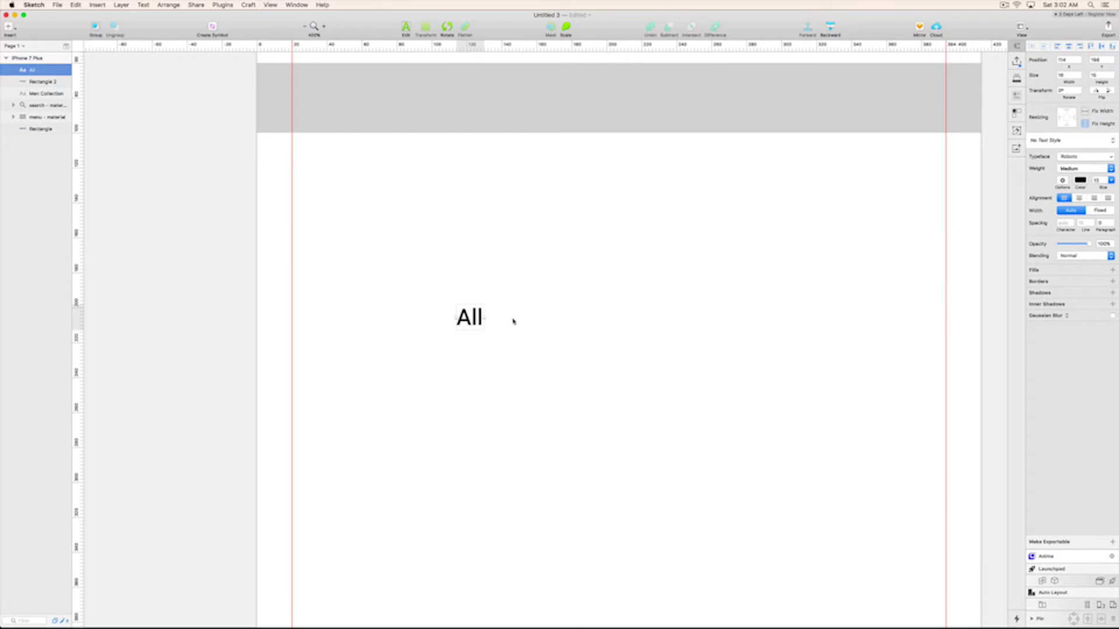
click(1041, 606)
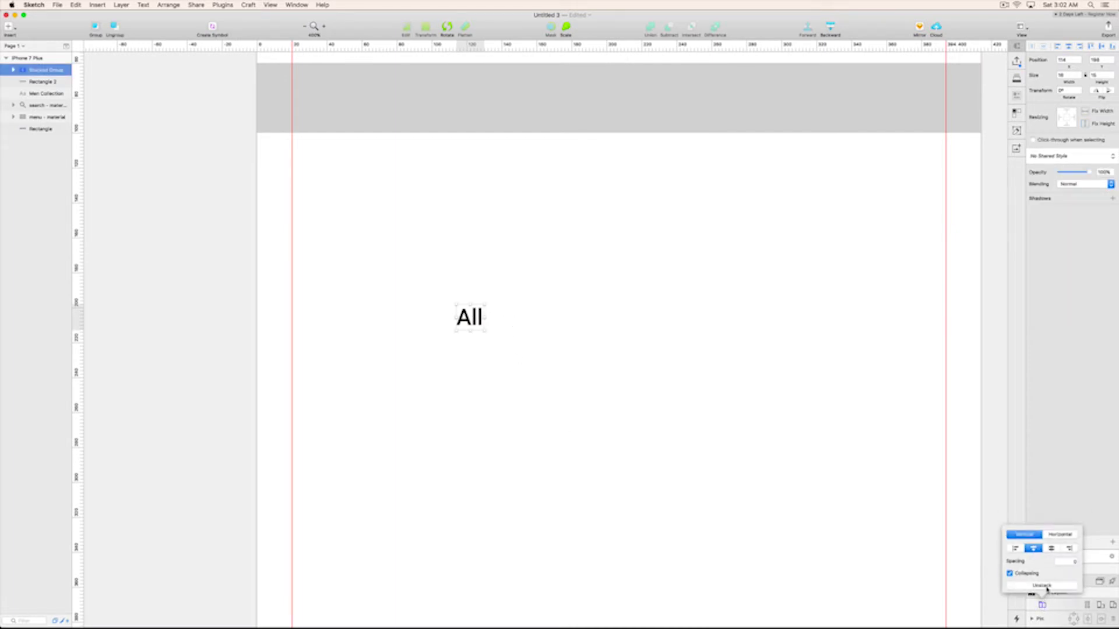
click(415, 352)
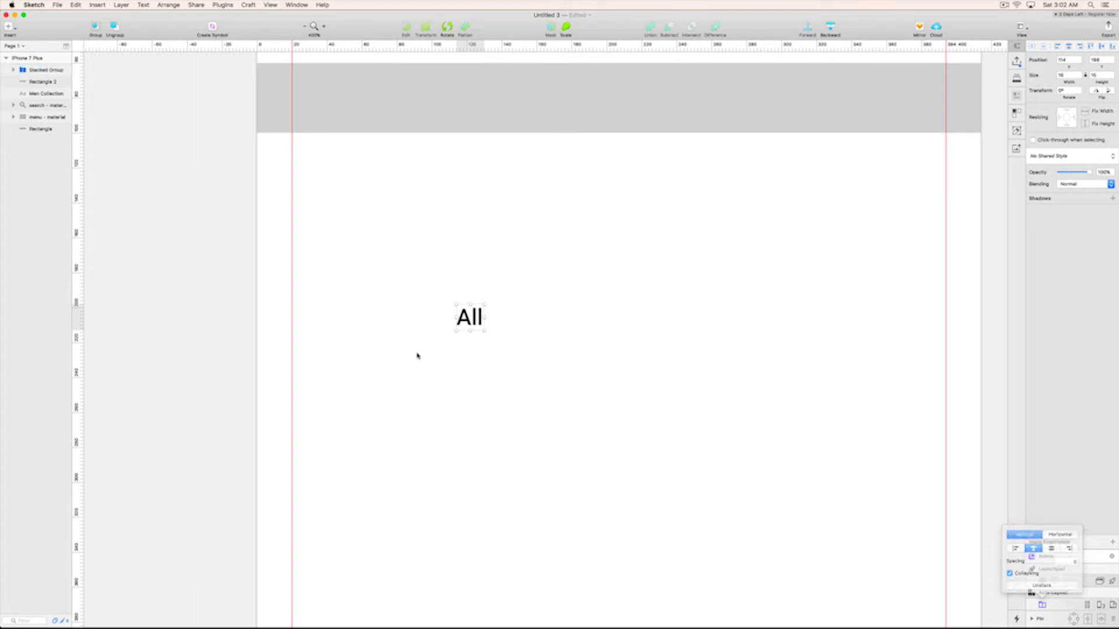
- Duplicate the stacked "All" label to its right and change the copy's text to "New Collection"
click(465, 318)
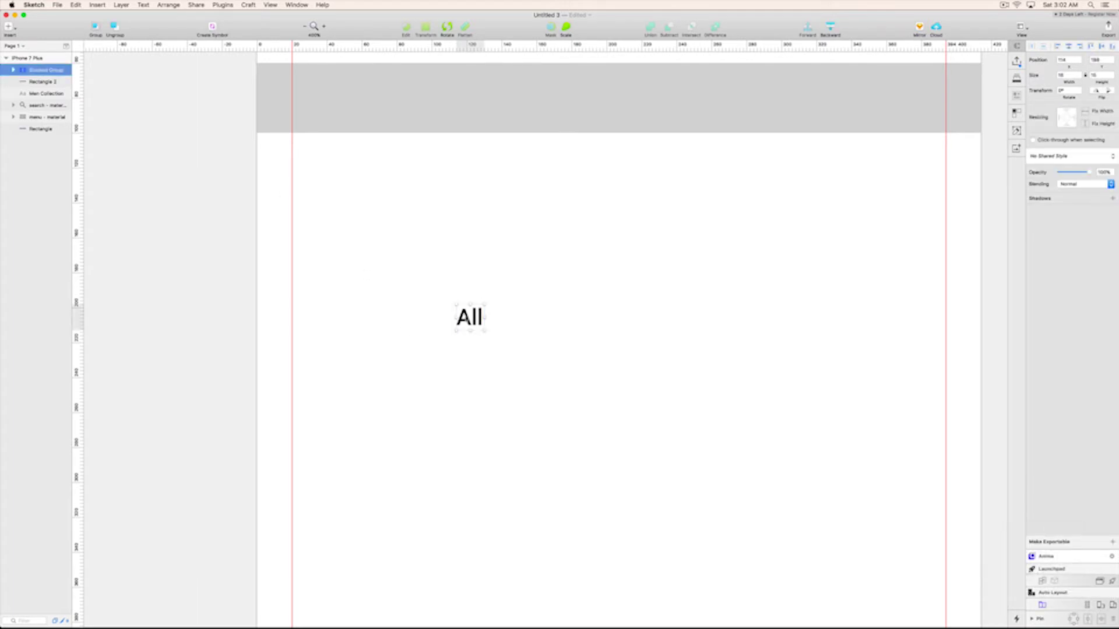
key(c)
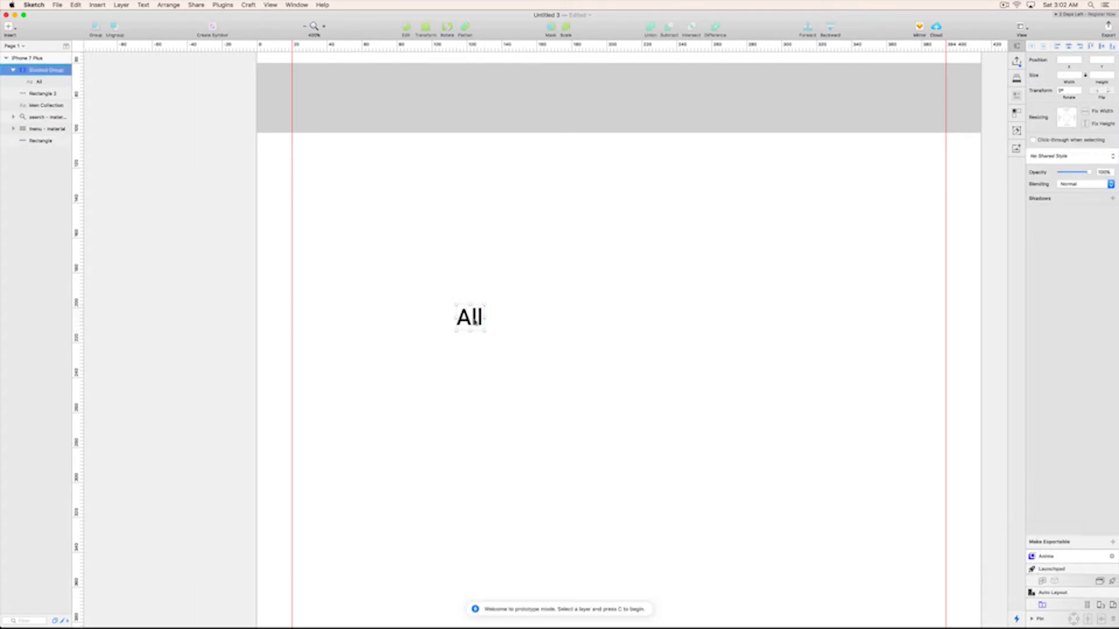
drag(475, 322, 521, 321)
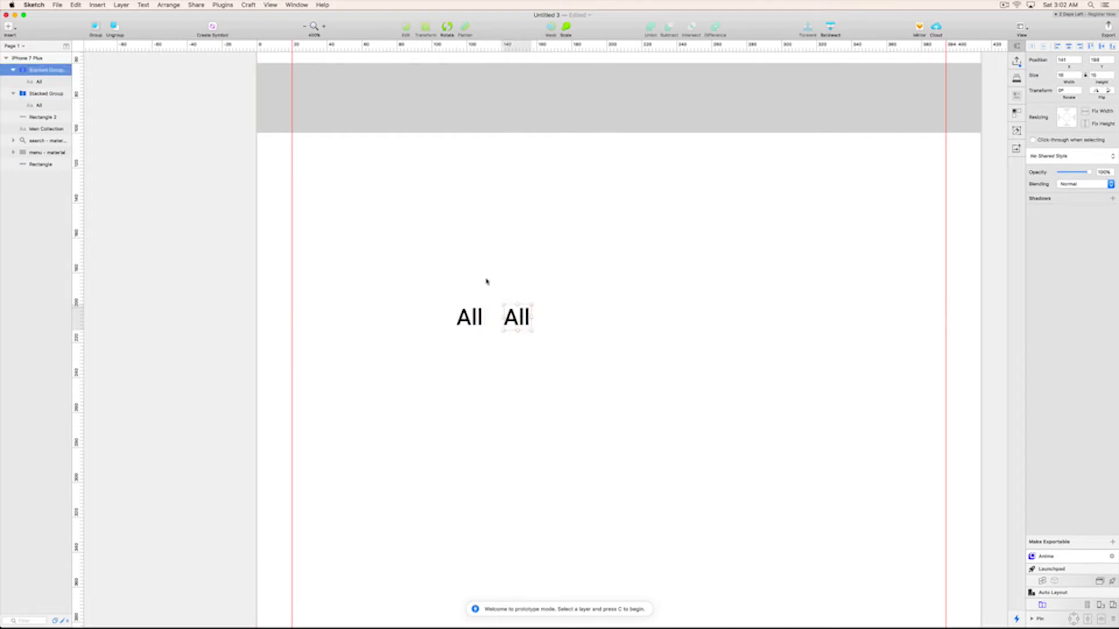
click(546, 379)
click(527, 320)
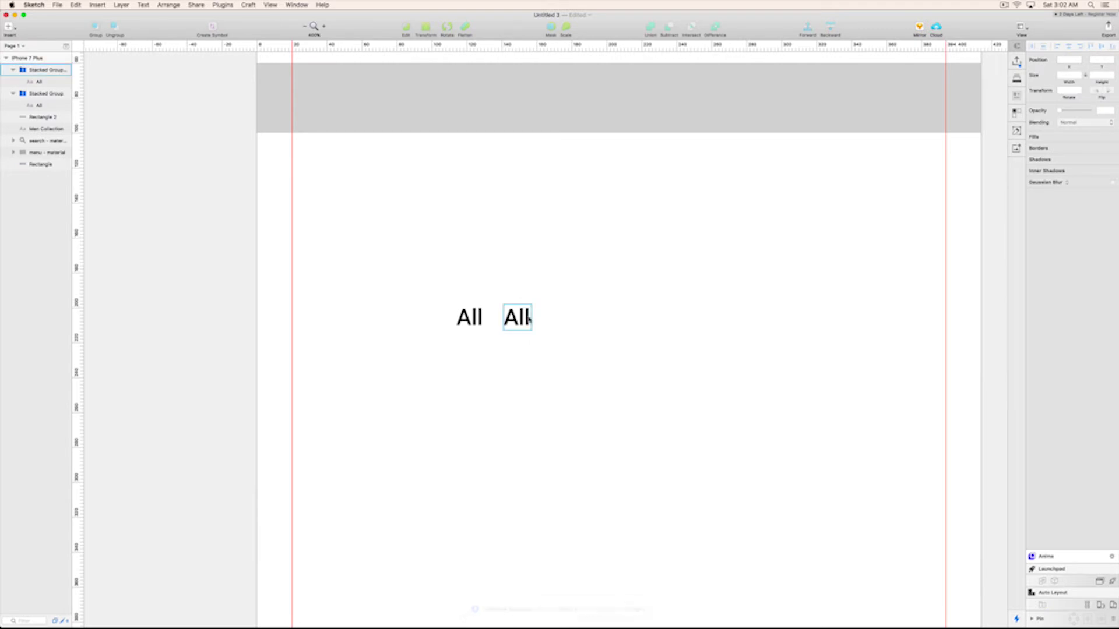
double_click(527, 319)
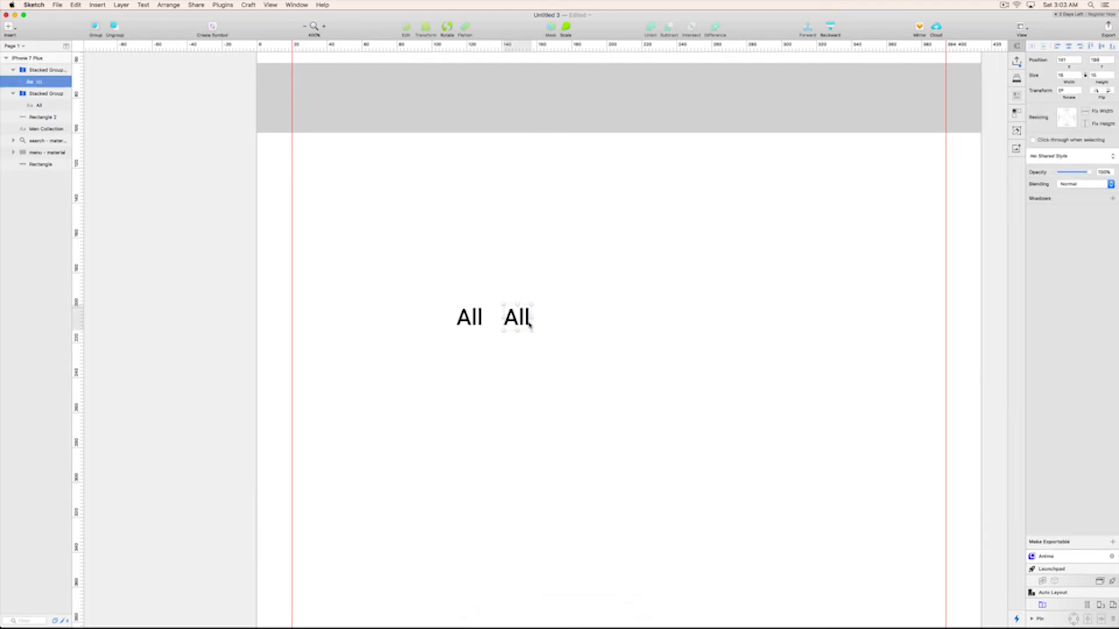
key(Return)
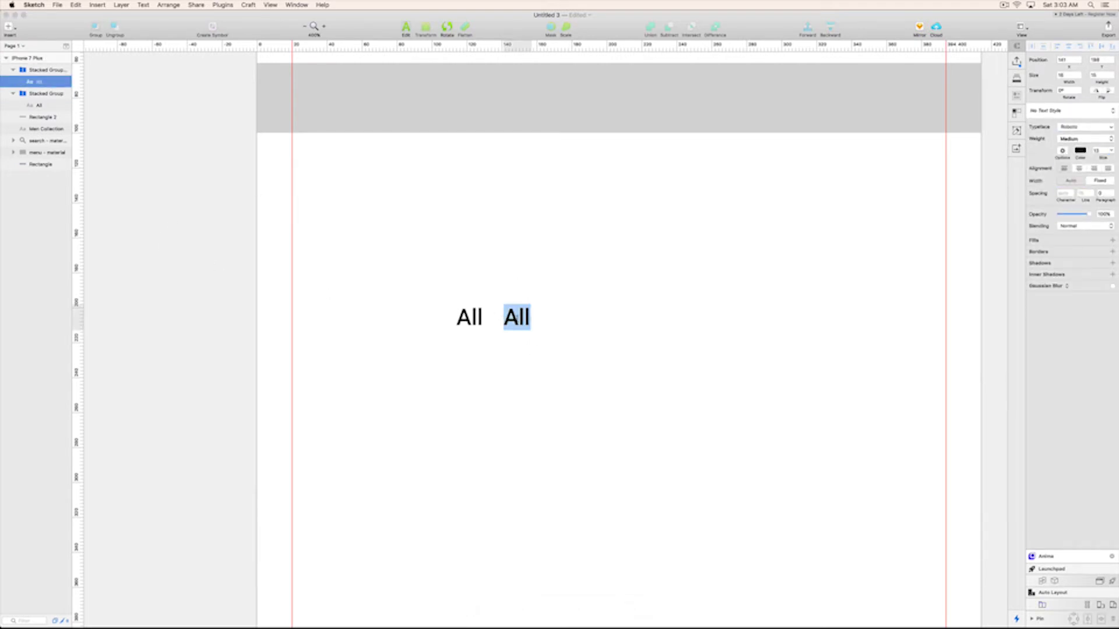
text(New Collection)
click(447, 326)
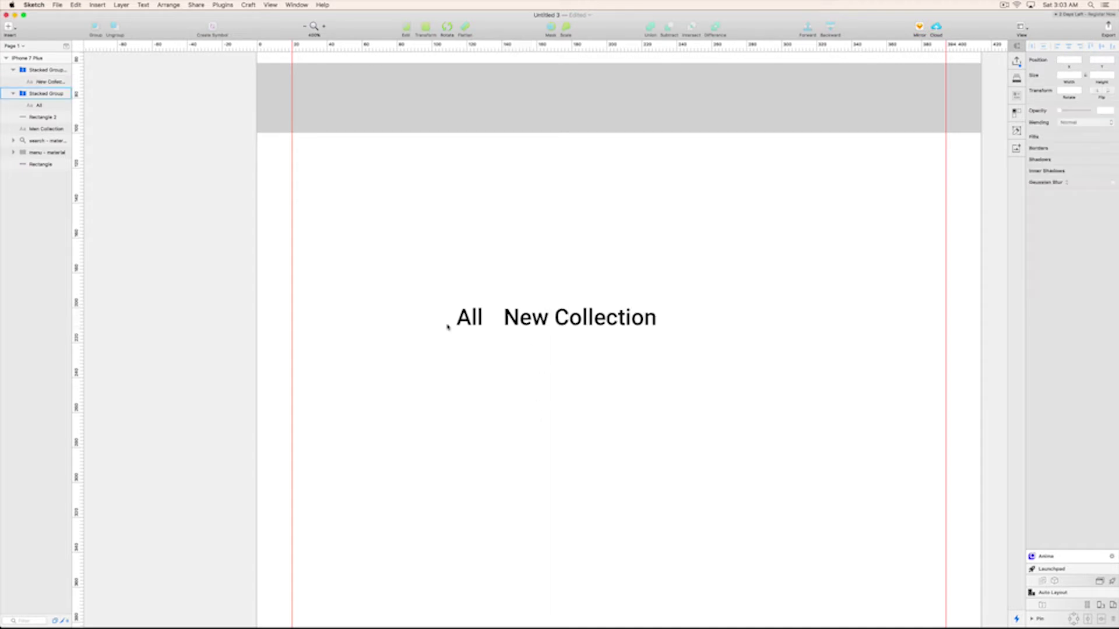
- Combine the "All" and "New Collection" groups into one horizontal stacked group
drag(409, 298, 670, 341)
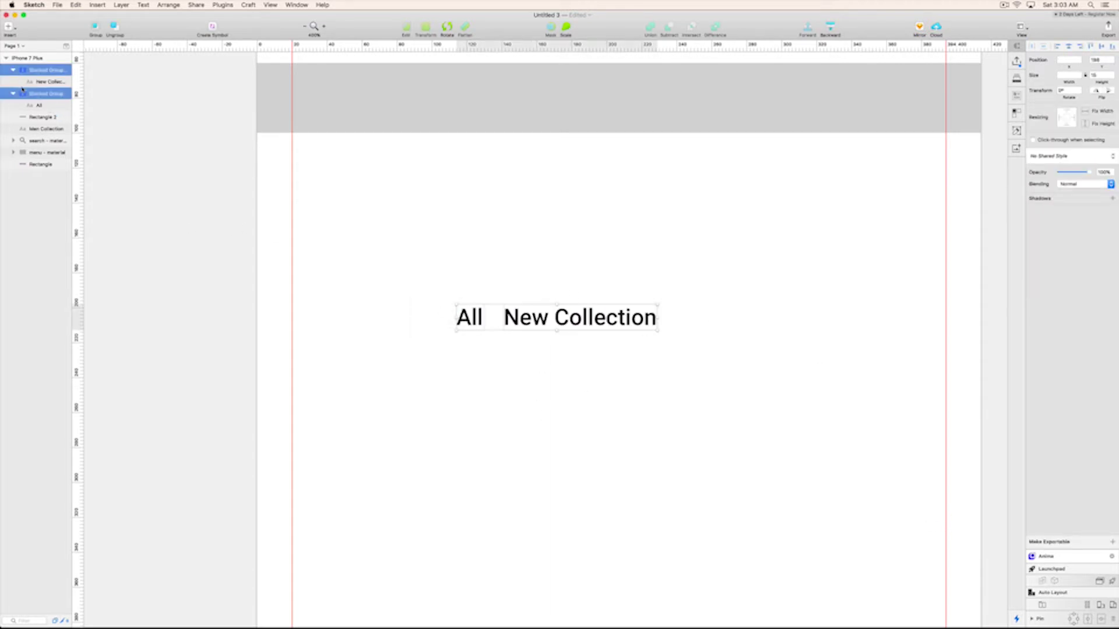
click(13, 70)
click(14, 80)
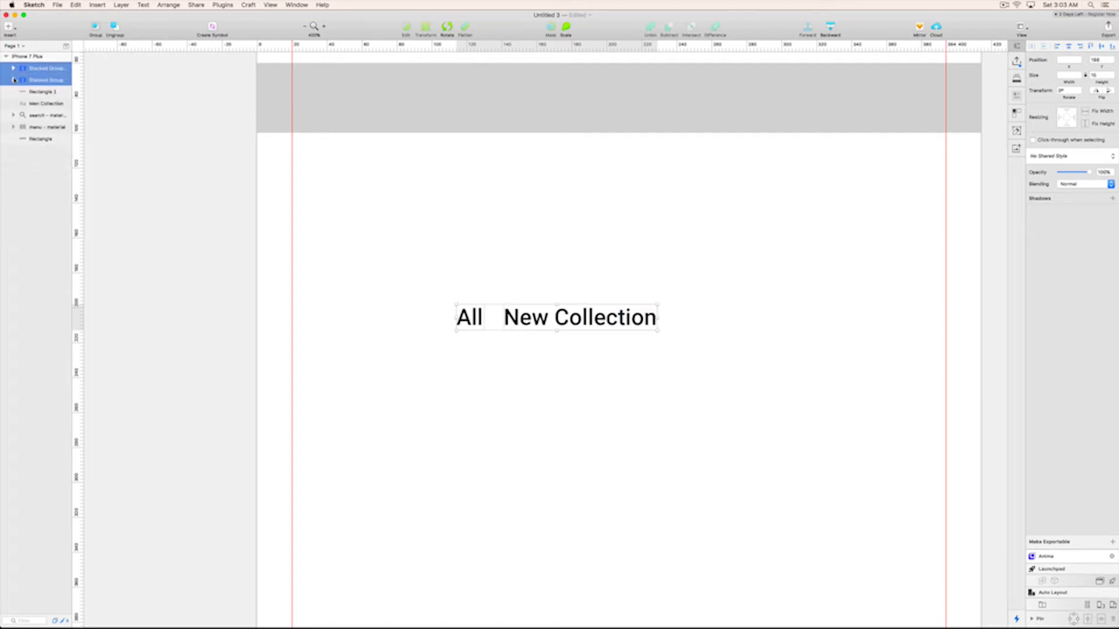
key(ctrl+Down)
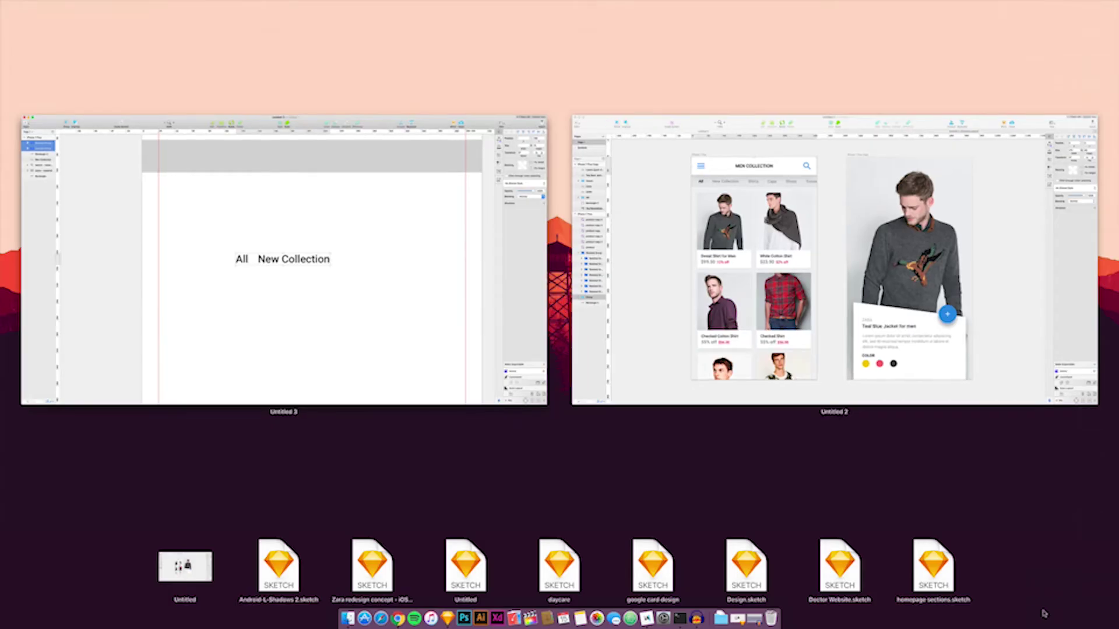
click(198, 272)
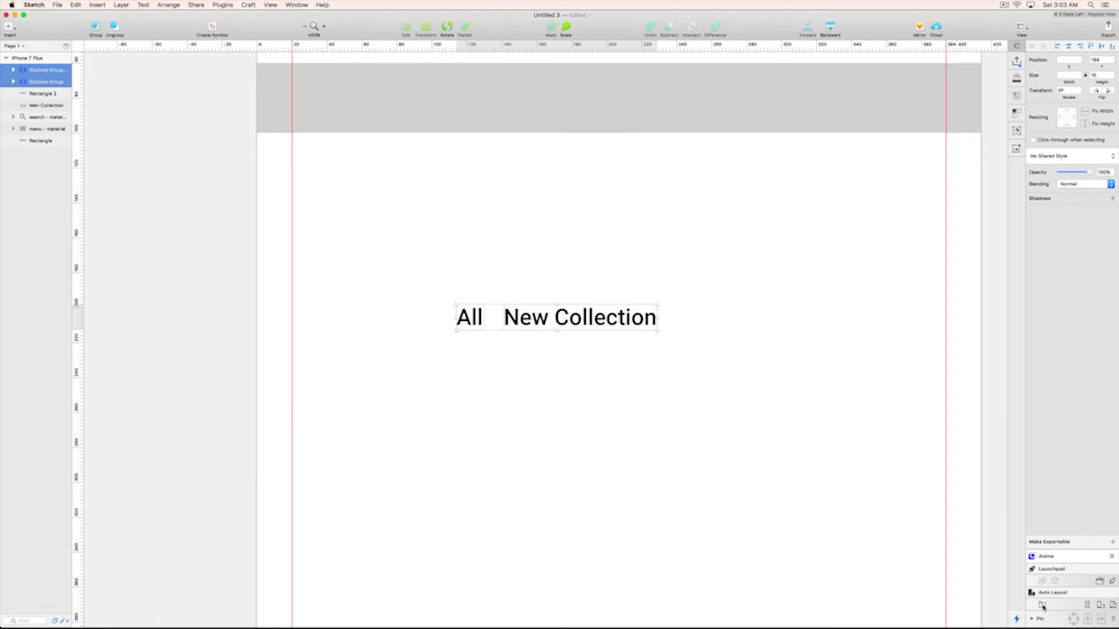
click(1042, 606)
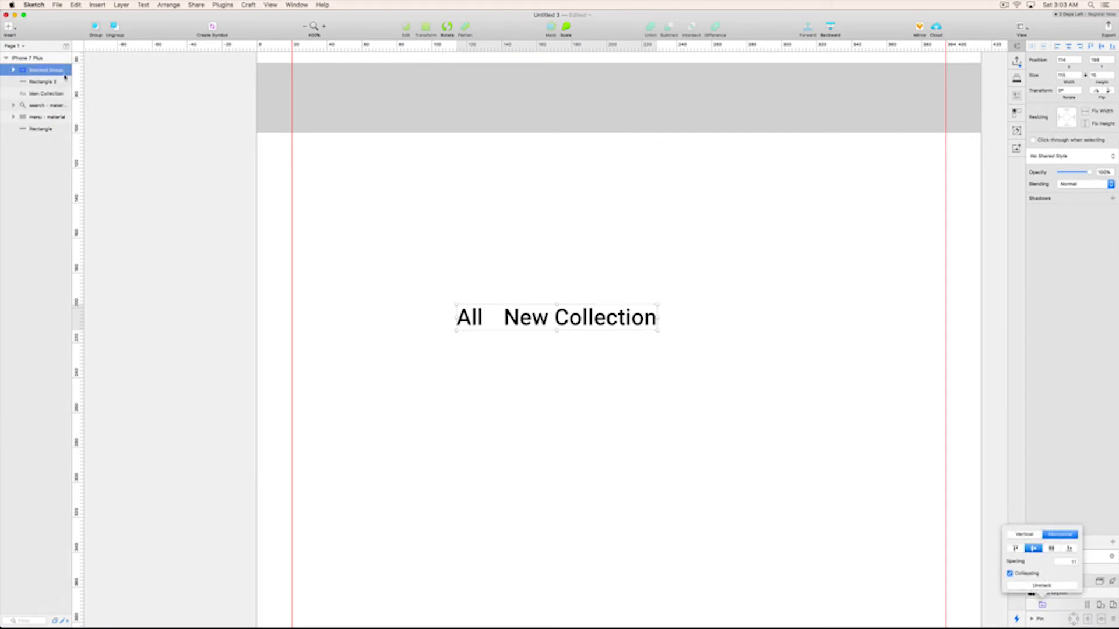
click(619, 366)
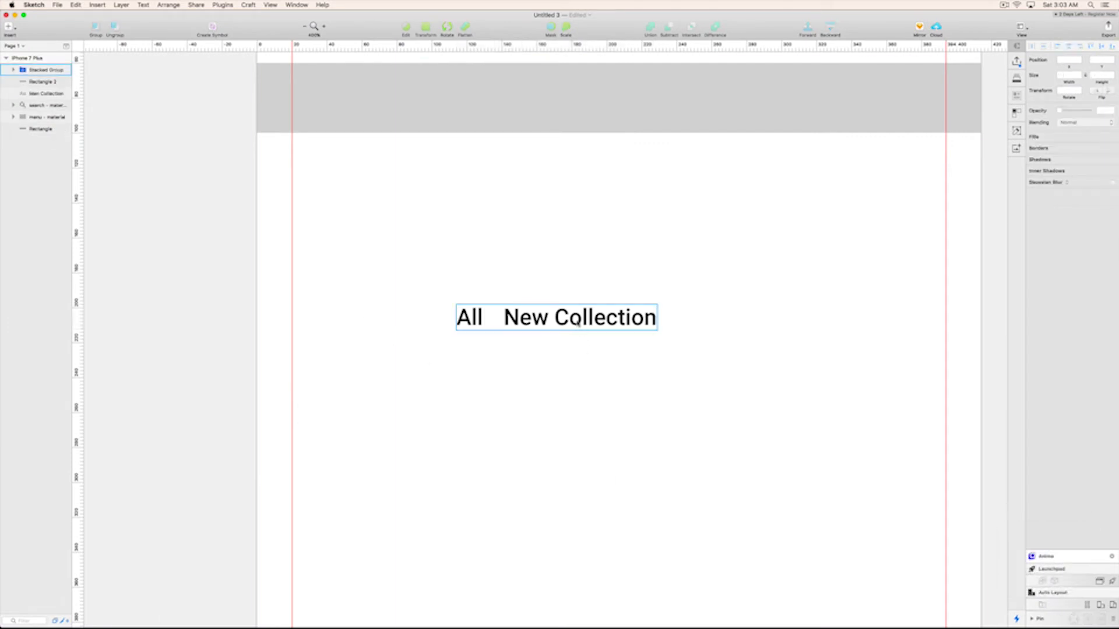
- Move the horizontal stack to the artboard's left guide and duplicate its "New Collection" label three times
drag(576, 322, 475, 309)
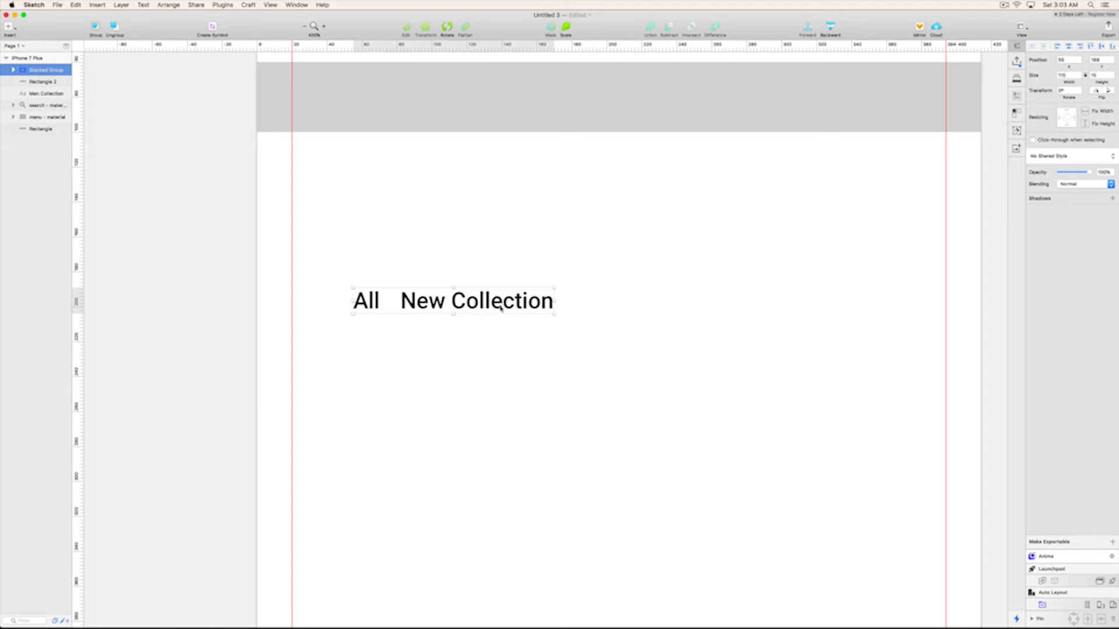
double_click(501, 309)
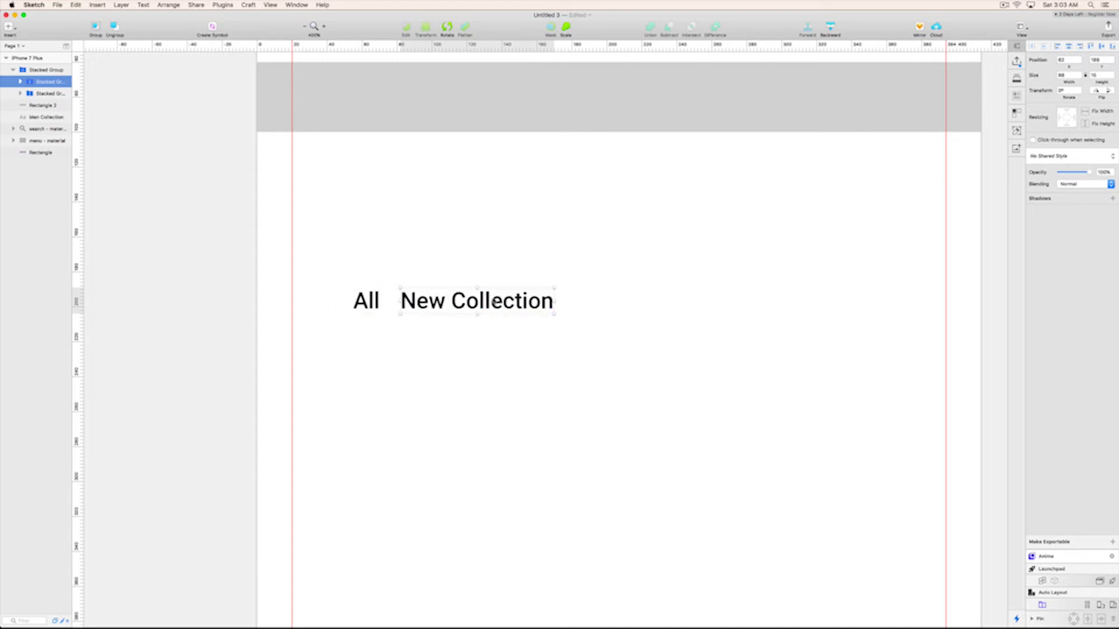
key(super+d)
key(super+d)
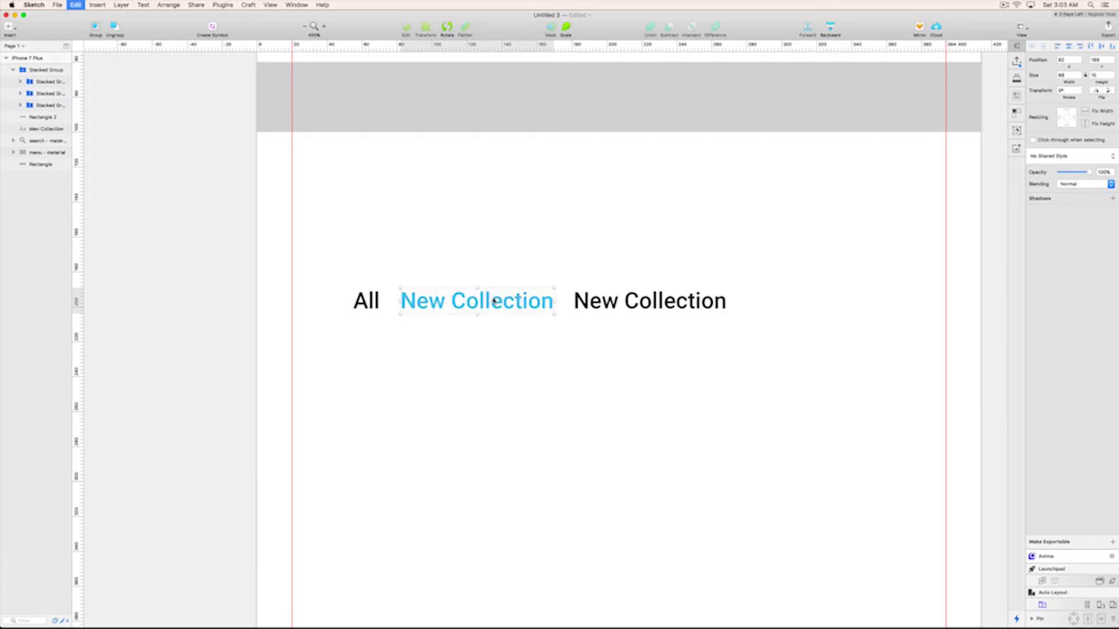
key(super+d)
click(667, 429)
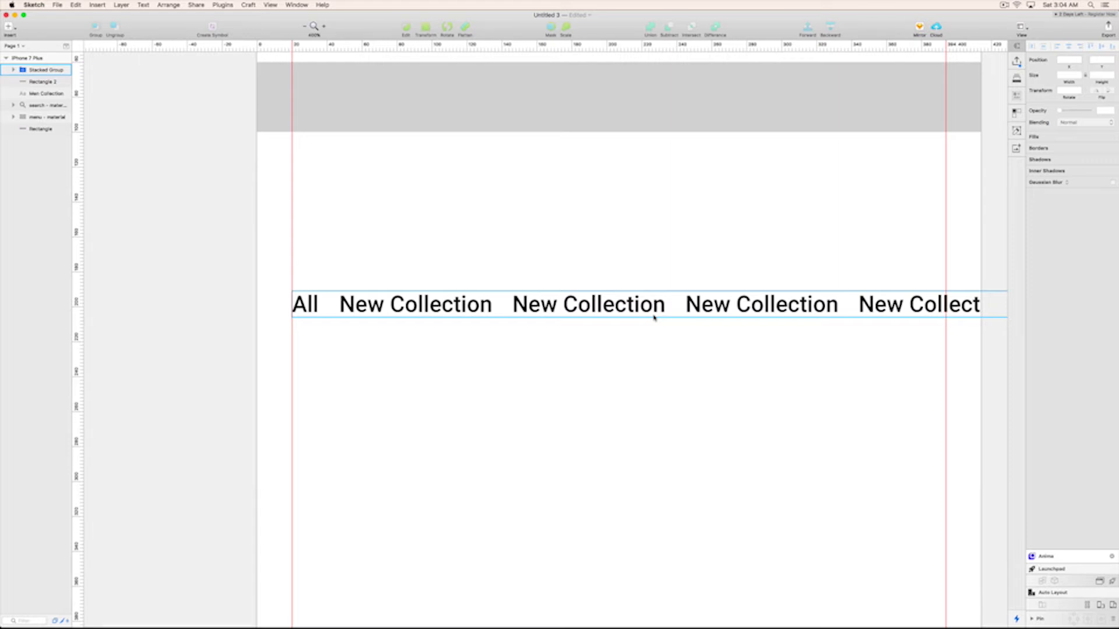
- Change the text of the third label in the stack to "Shirts"
double_click(596, 308)
double_click(558, 305)
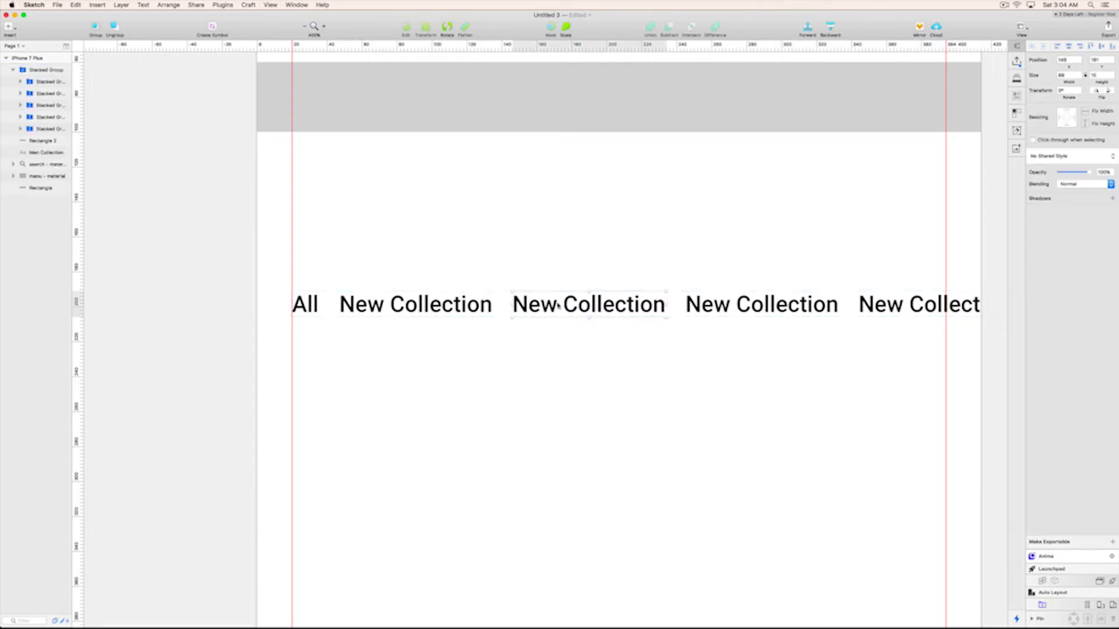
double_click(556, 303)
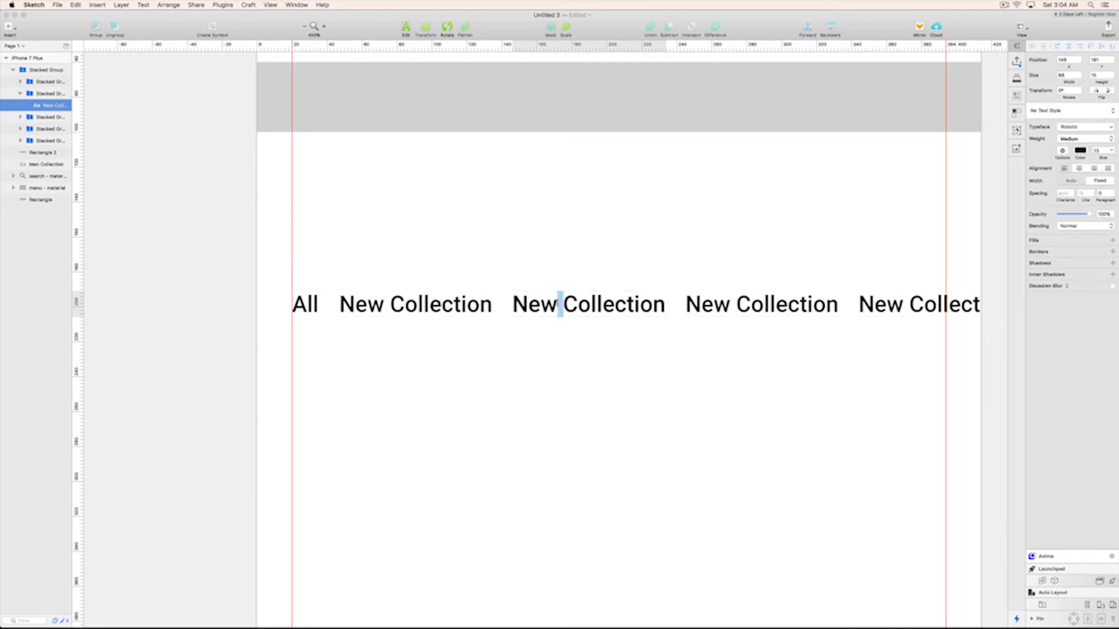
triple_click(556, 303)
text(Shirts)
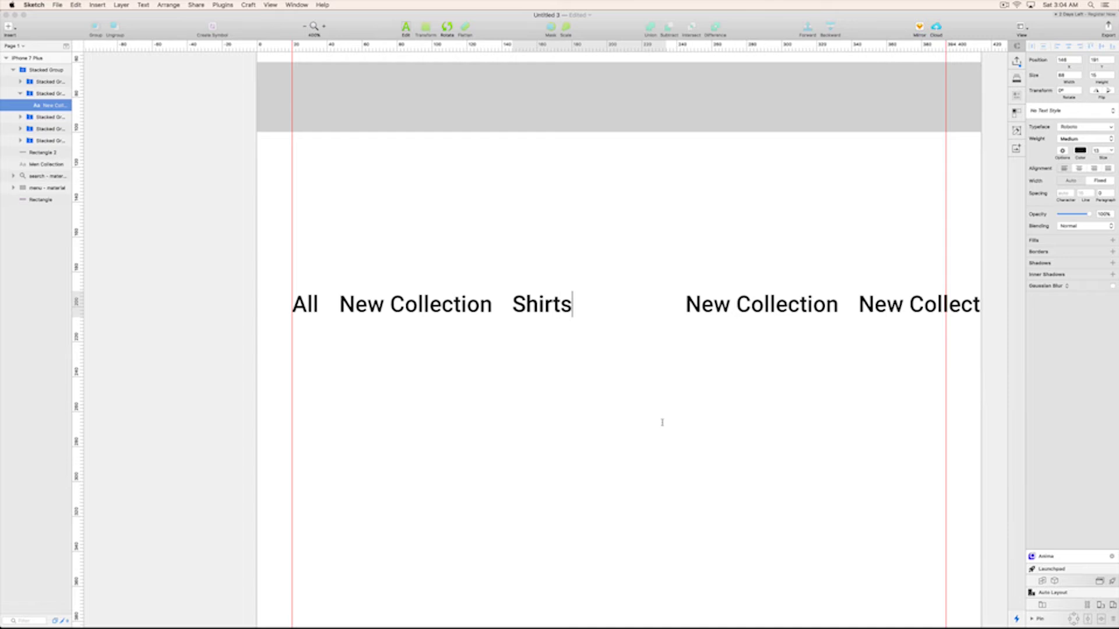
key(Escape)
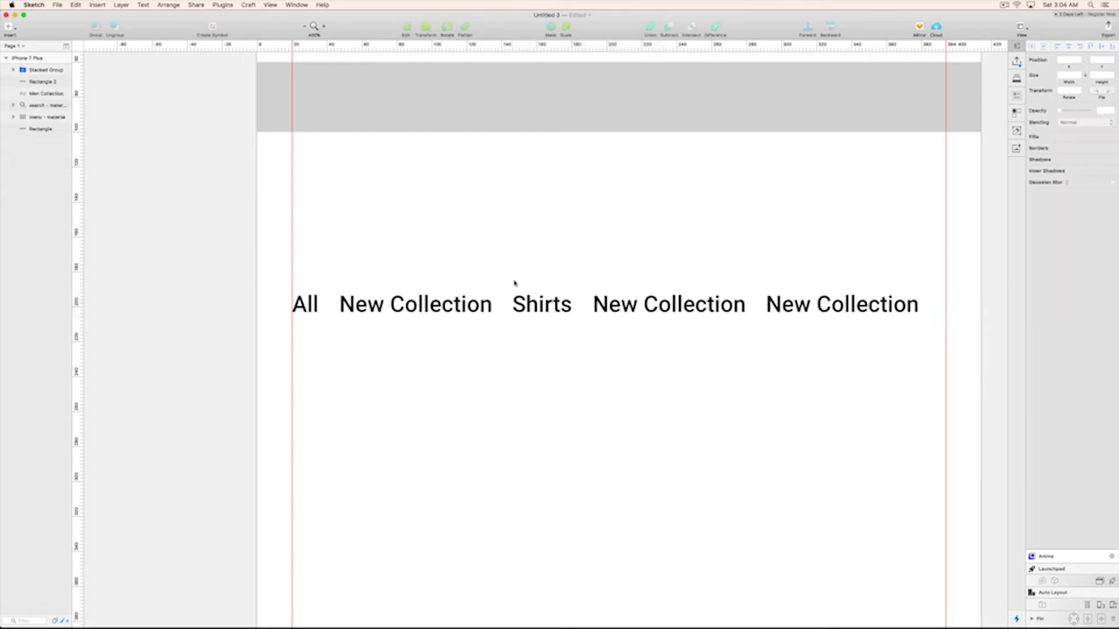
- Change the text of the fourth label in the stack to "Trousers"
click(644, 307)
double_click(647, 311)
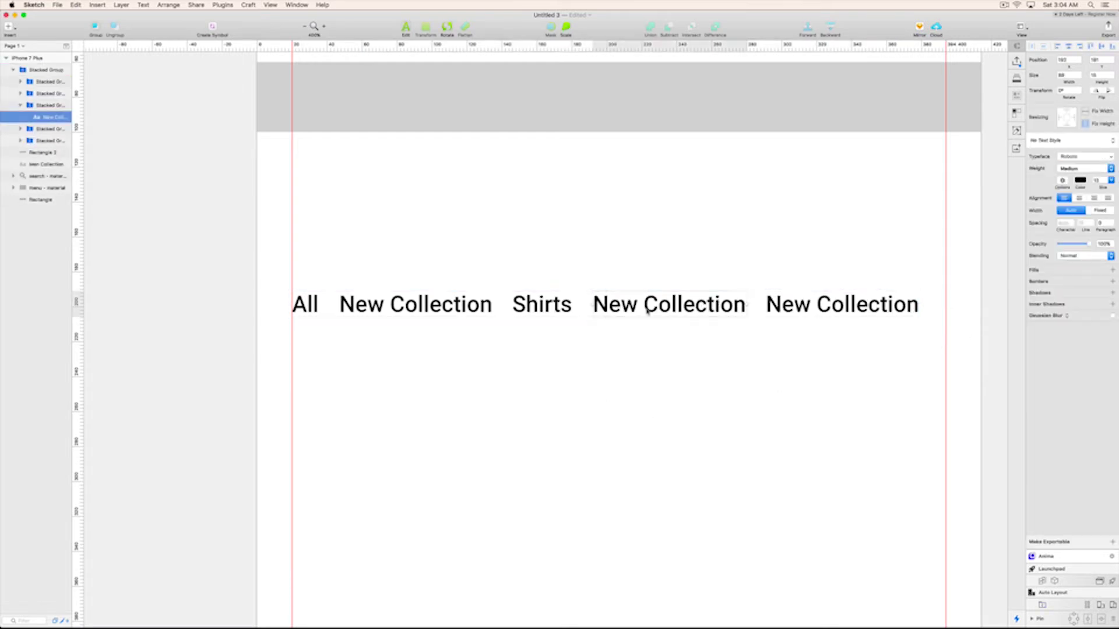
double_click(670, 304)
key(super+a)
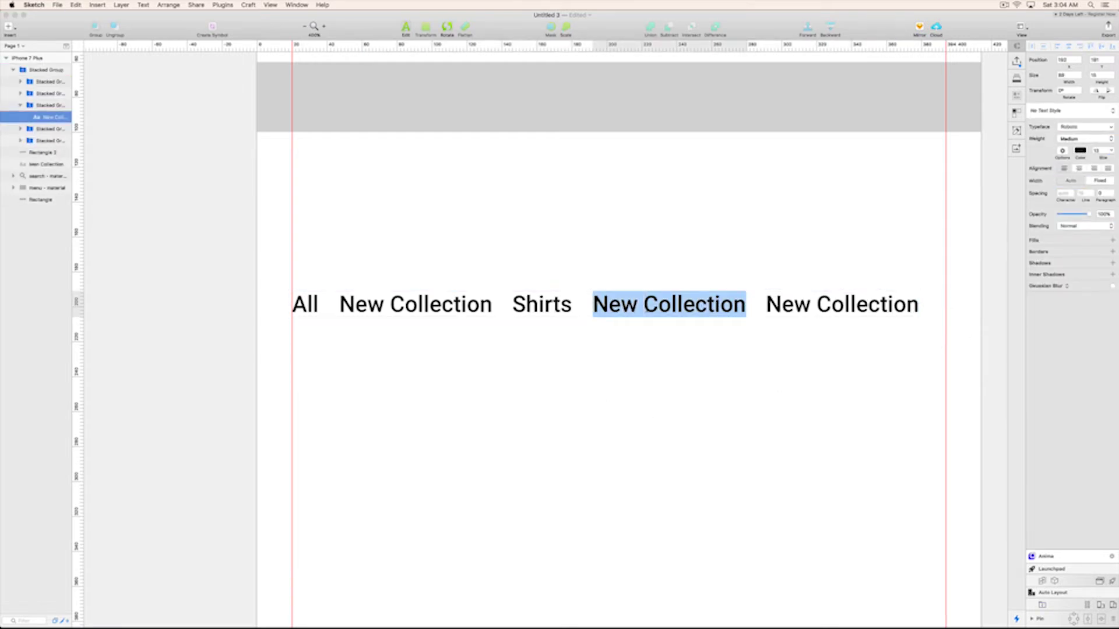
text(Trousers)
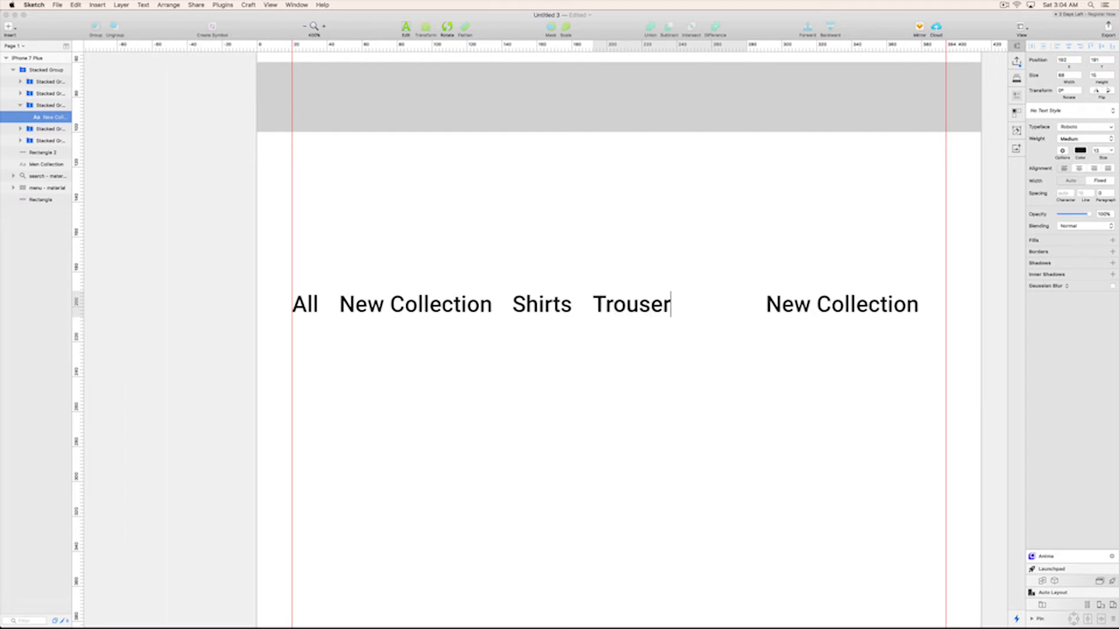
key(Escape)
- Set the spacing of the horizontal category stack to 20
click(700, 310)
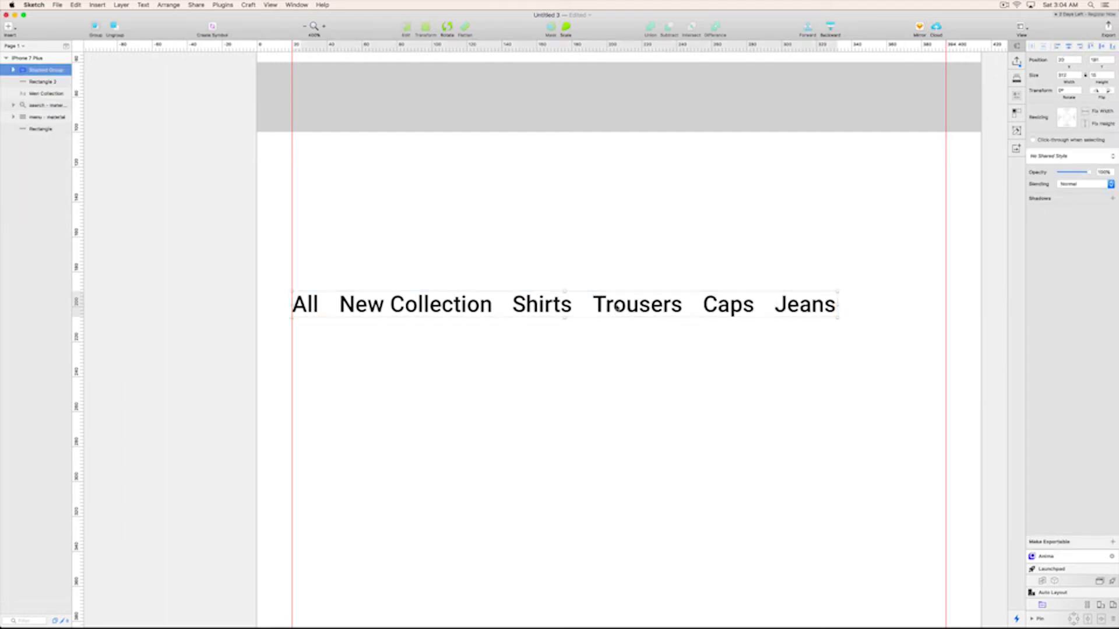
click(1041, 605)
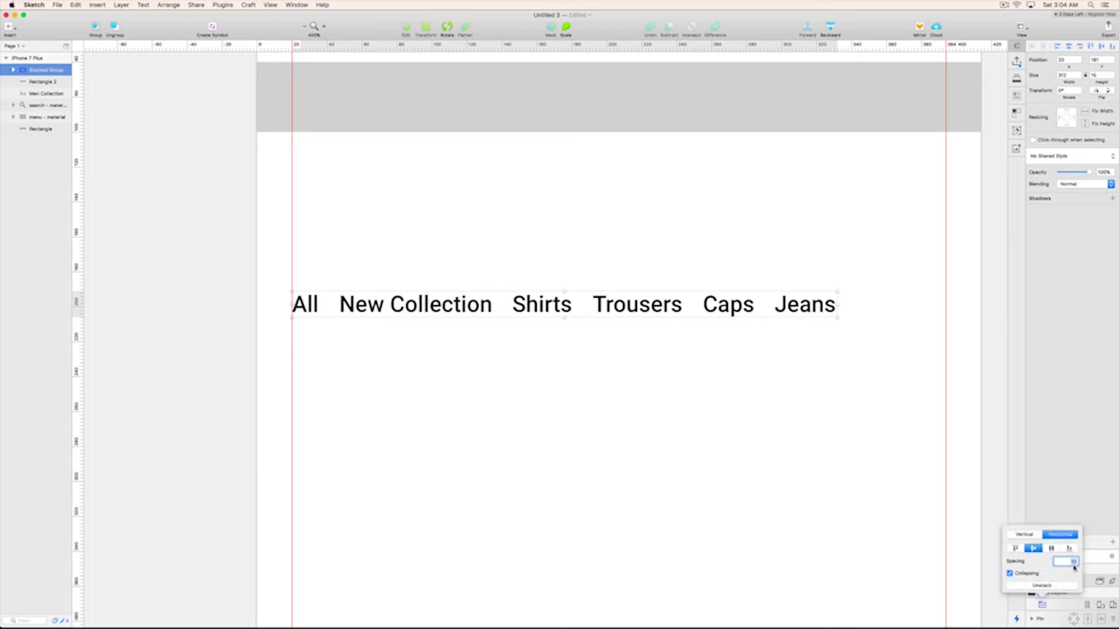
key(BackSpace)
text(20)
key(Return)
click(674, 502)
- Move the category stack onto the grey bar, starting at the left guide, and set its spacing to 30
click(571, 303)
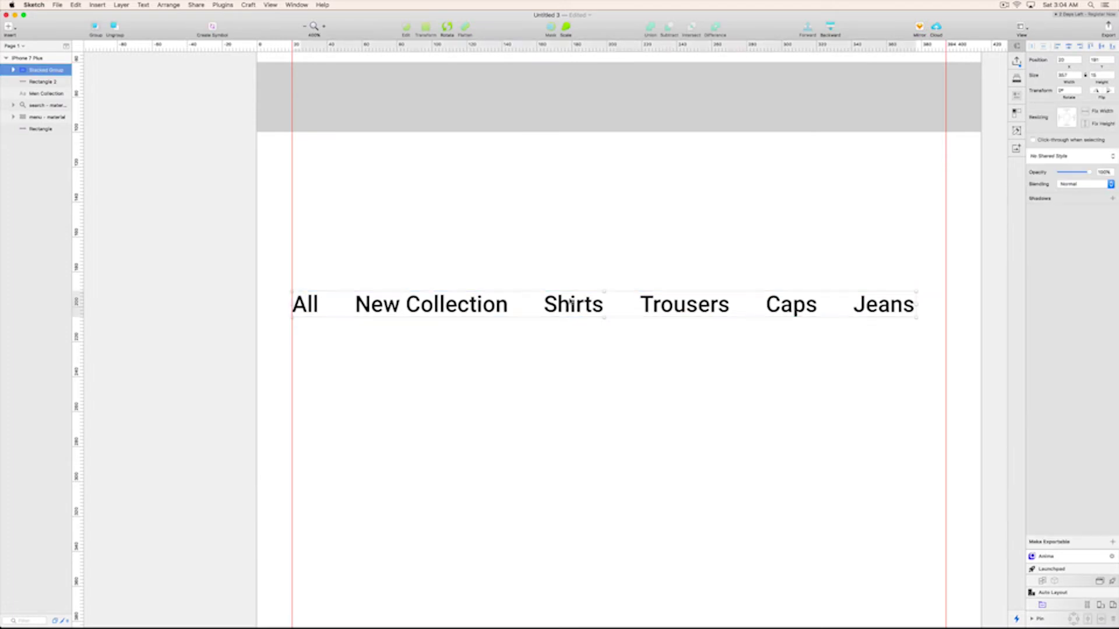
drag(571, 303, 559, 243)
click(1042, 605)
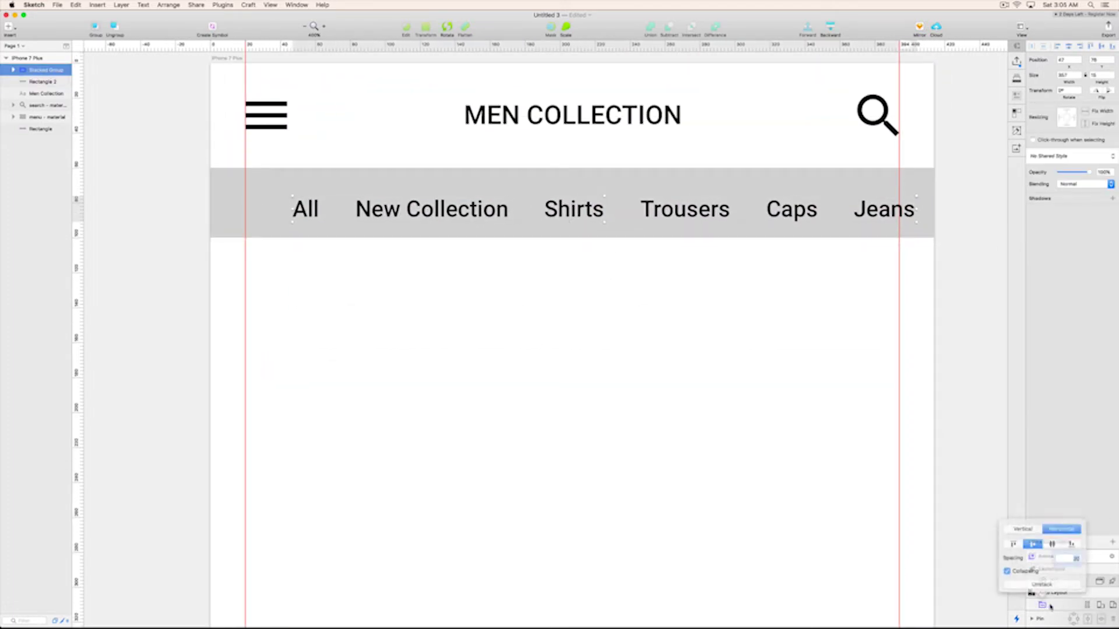
key(Return)
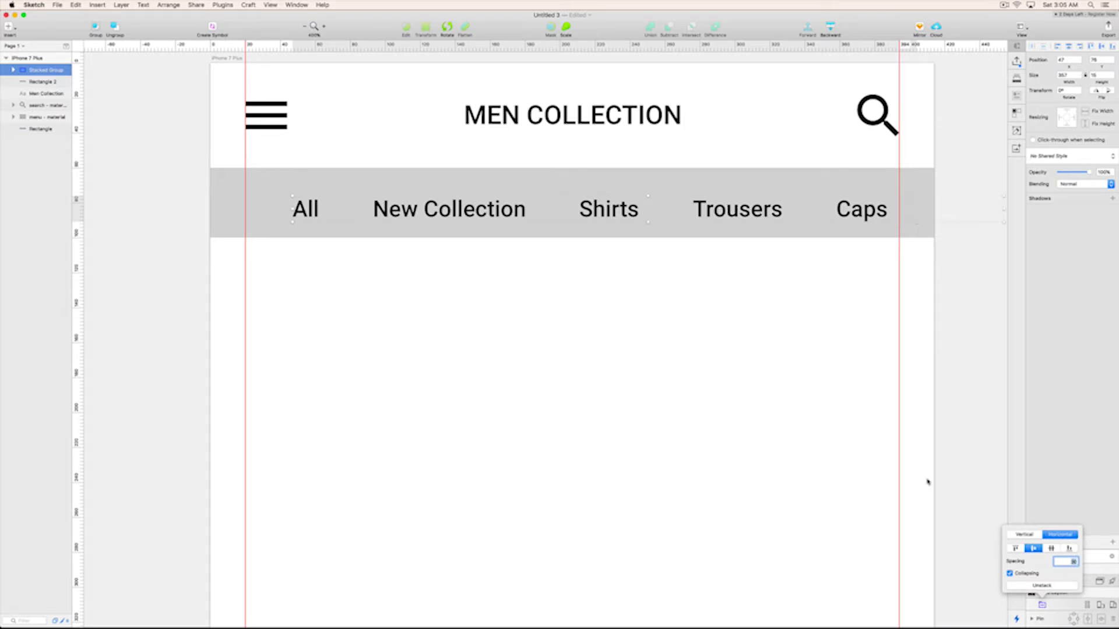
click(692, 449)
click(331, 217)
drag(331, 217, 274, 203)
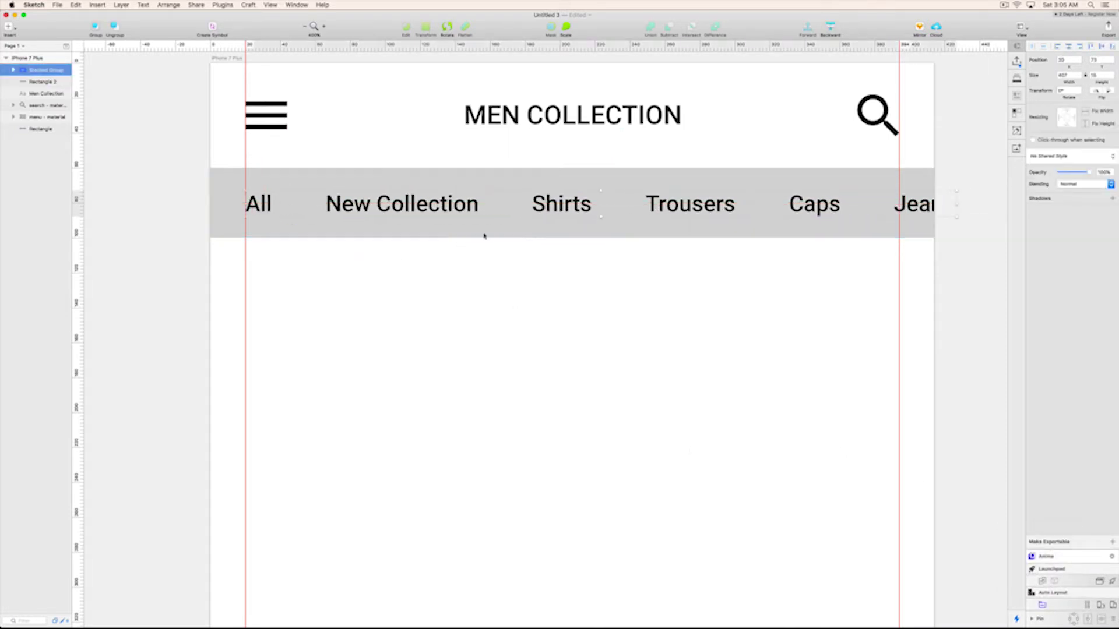
- Select the New Collection, Shirts, Trousers, Caps and Jeans labels together inside the stack, leaving out All
scroll(380, 212, down, 1)
double_click(379, 212)
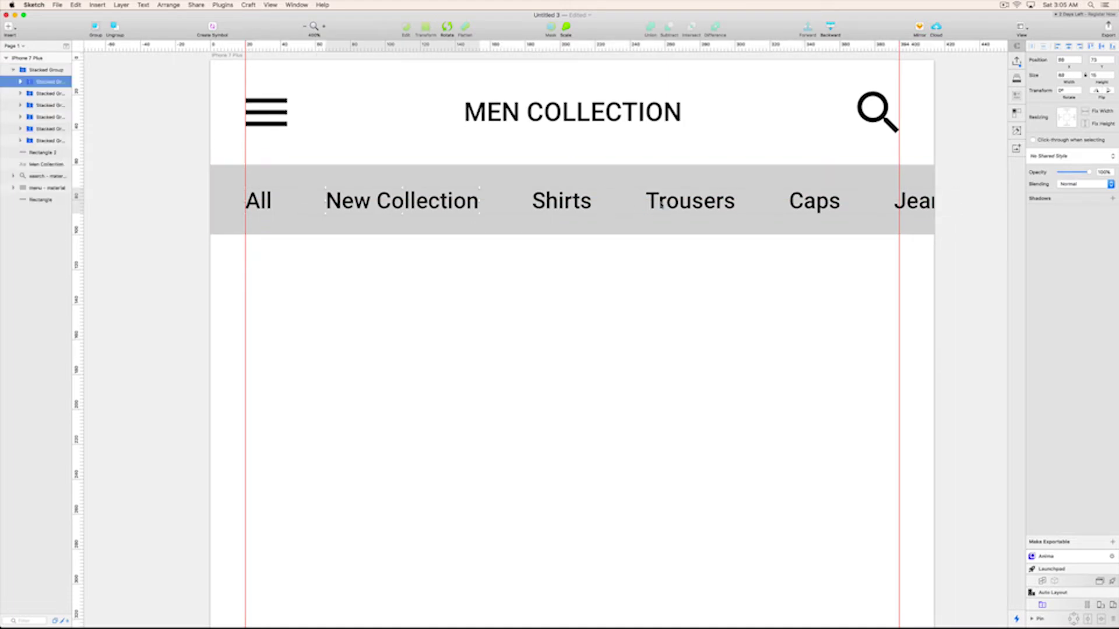
shift+click(560, 200)
shift+click(684, 204)
shift+click(816, 201)
shift+click(908, 206)
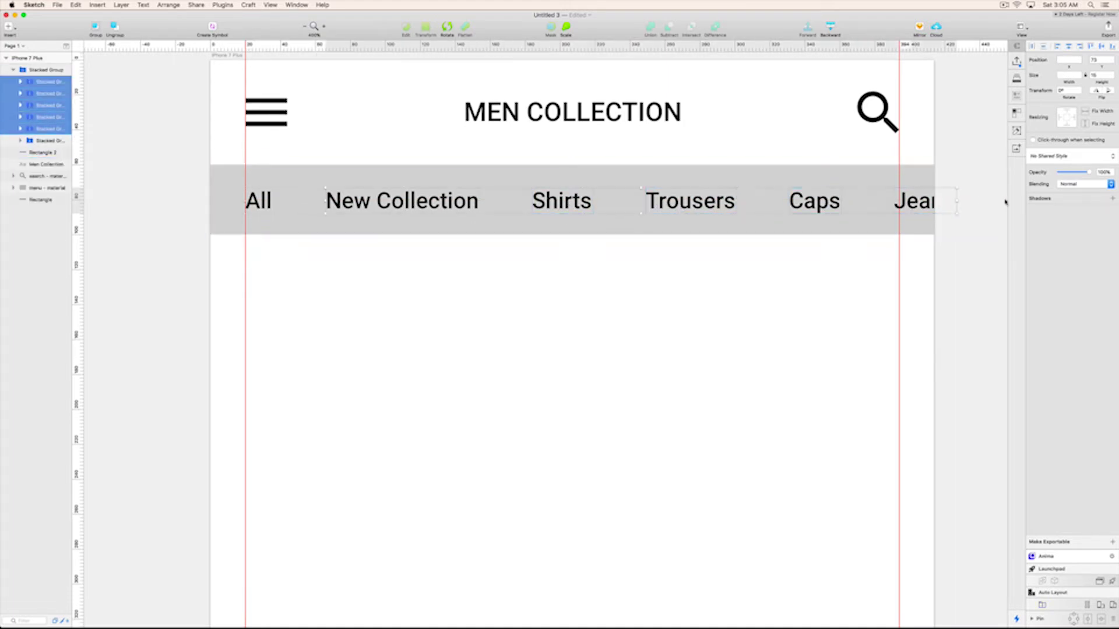
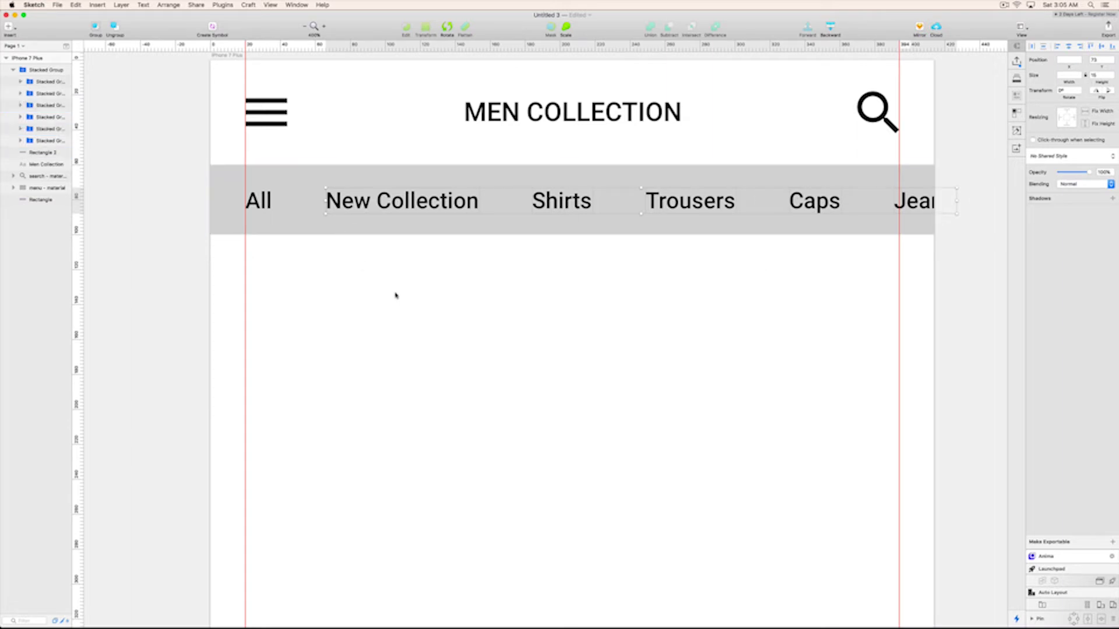
- Set the font weight of the New Collection, Shirts, Trousers, Caps and Jeans labels to Regular, leaving out All
shift+super+click(579, 200)
shift+super+click(648, 203)
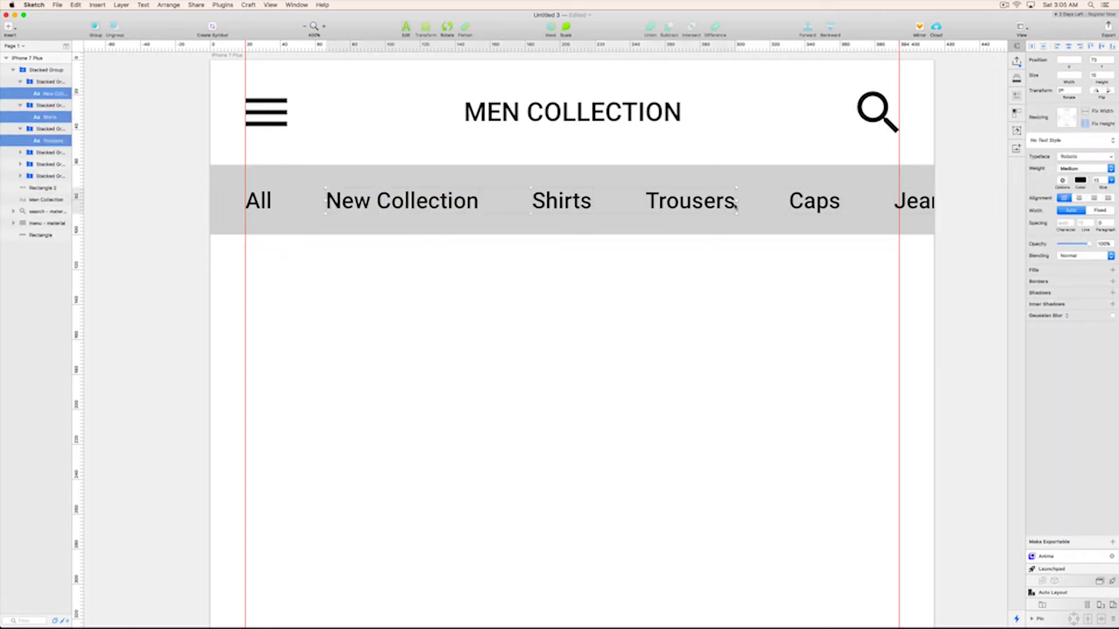
shift+super+click(814, 201)
shift+super+click(908, 204)
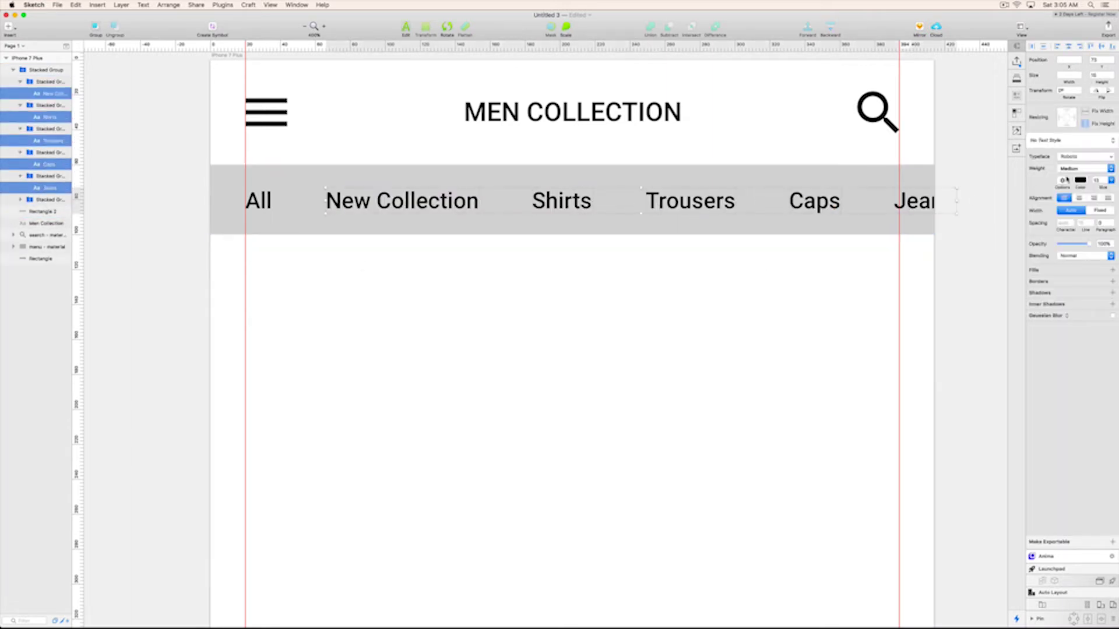
click(1072, 169)
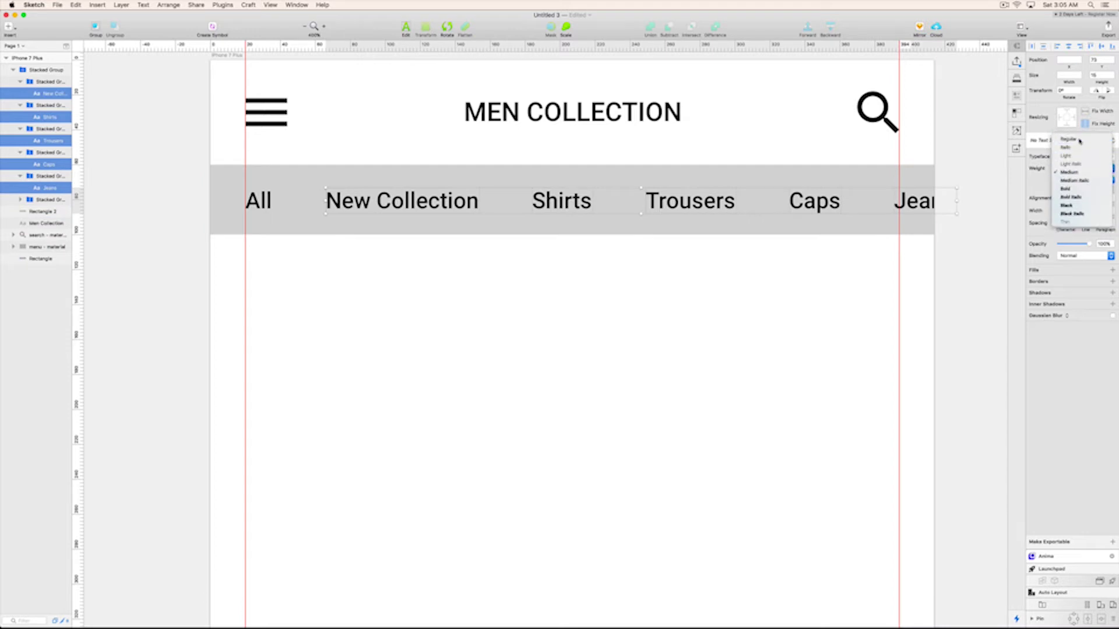
click(1079, 141)
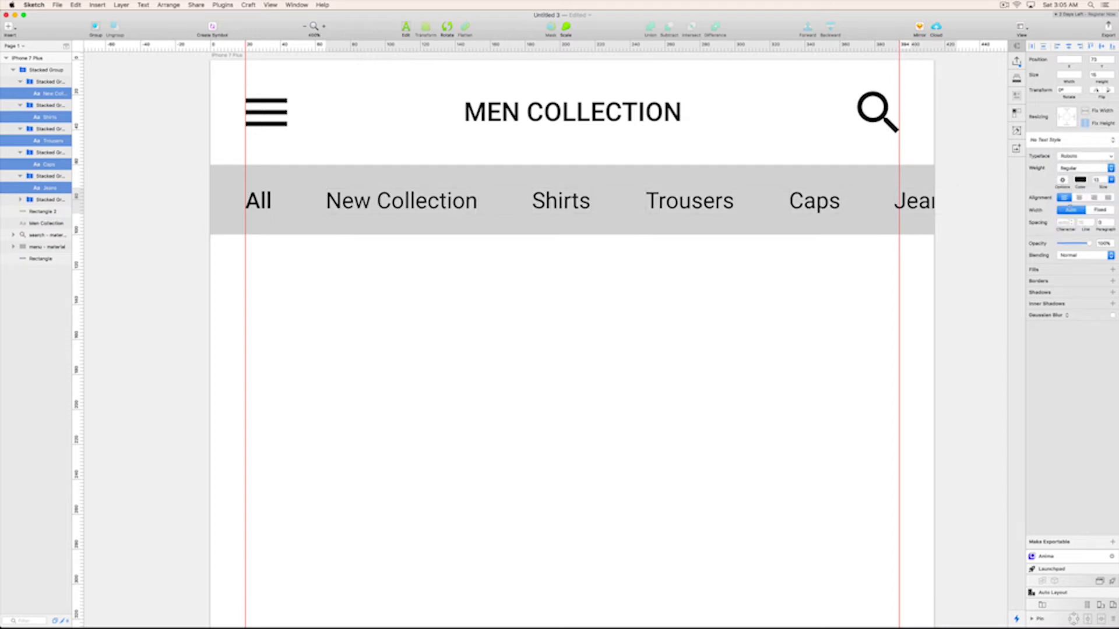
- Change the text colour of the five selected category labels to medium grey, RGB 105, 105, 105
click(1080, 180)
click(1050, 237)
drag(1035, 241, 1015, 238)
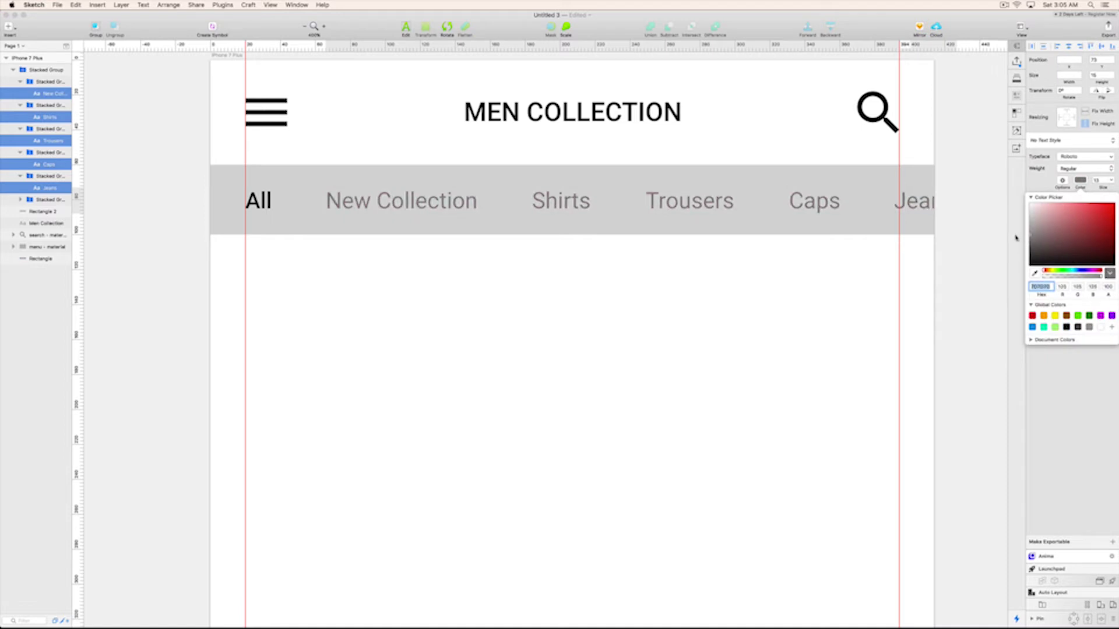
click(846, 336)
click(322, 315)
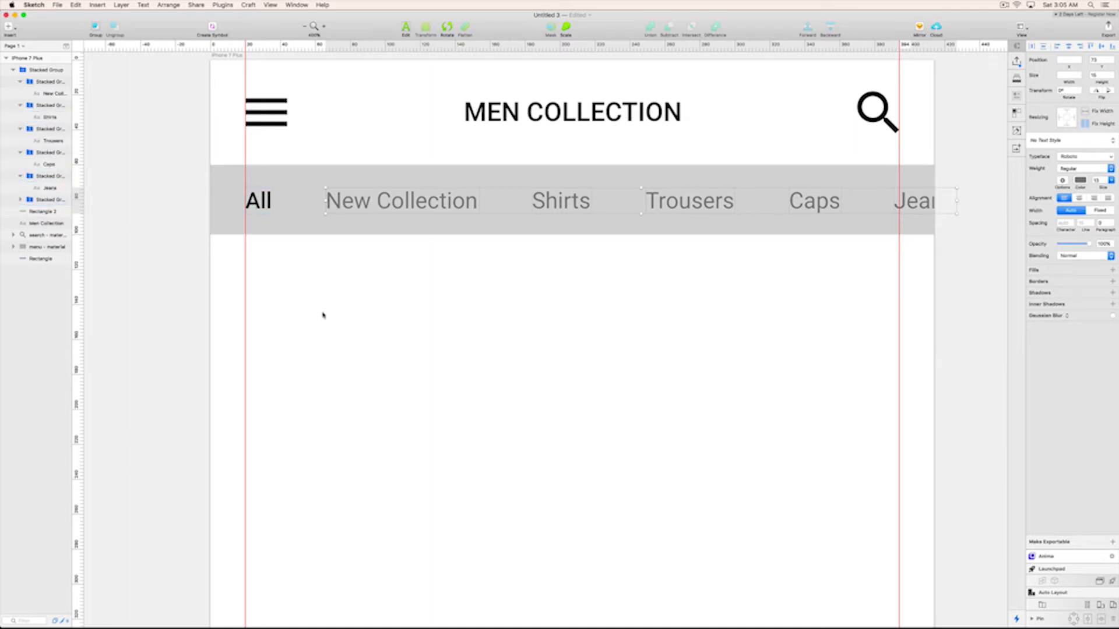
key(super+minus)
drag(551, 336, 702, 300)
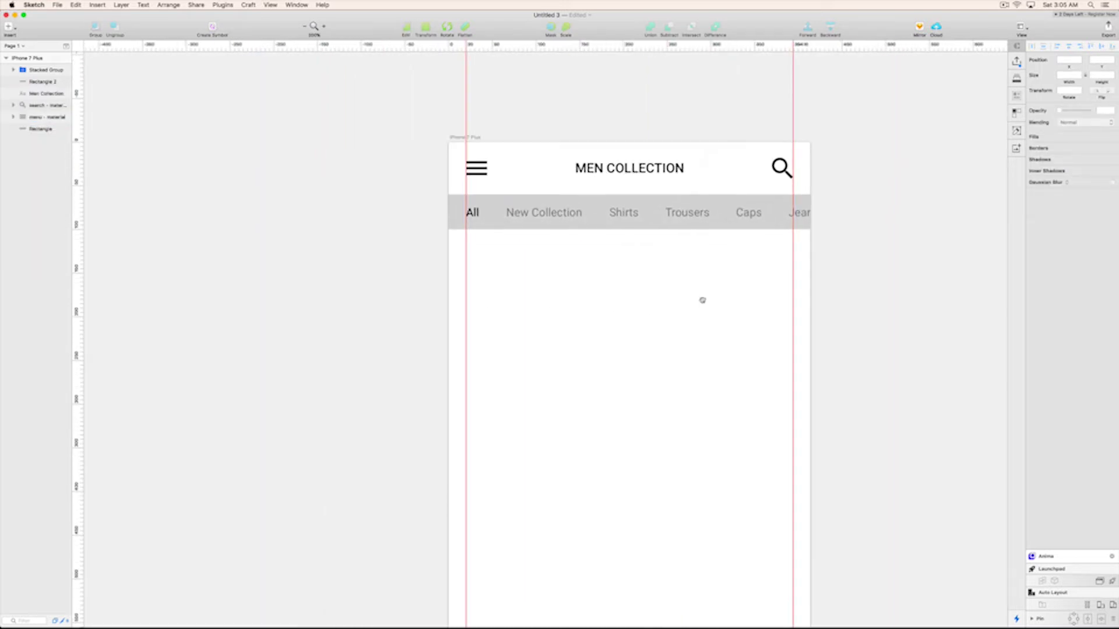
scroll(699, 315, right, 2)
click(587, 237)
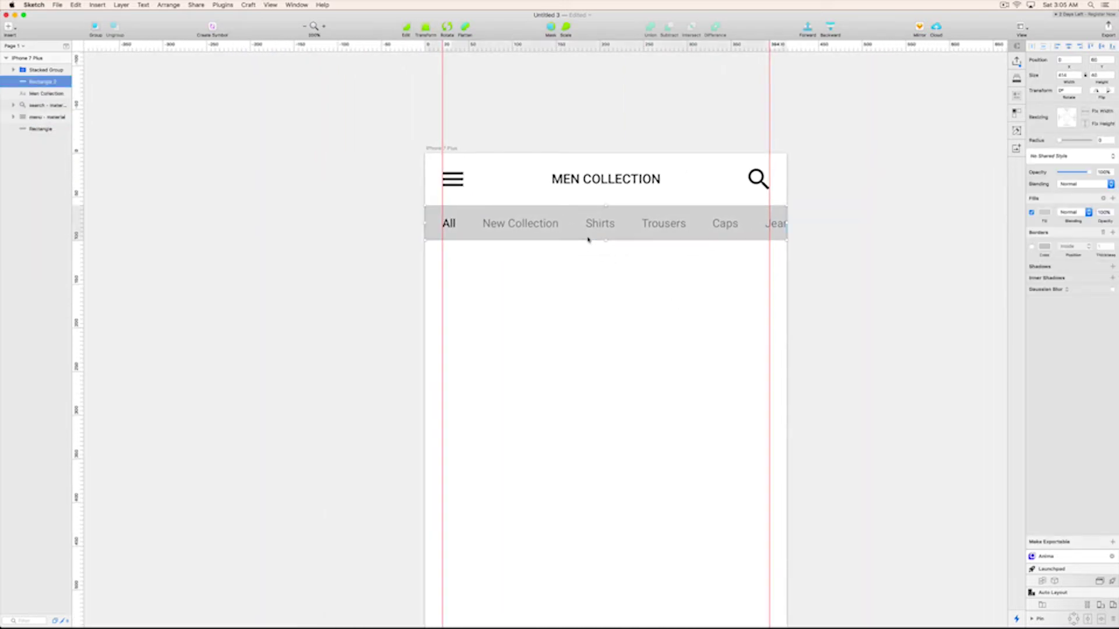
drag(745, 272, 629, 223)
right_click(629, 222)
click(521, 344)
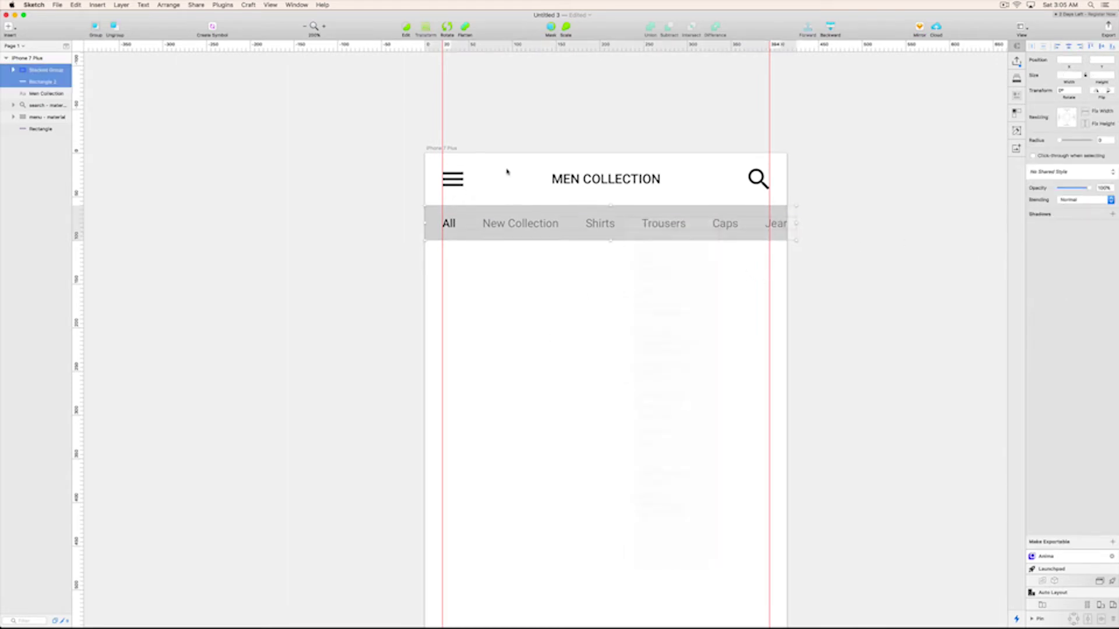
- Group the header's background rectangle, MEN COLLECTION title, menu icon and search icon
drag(366, 167, 717, 177)
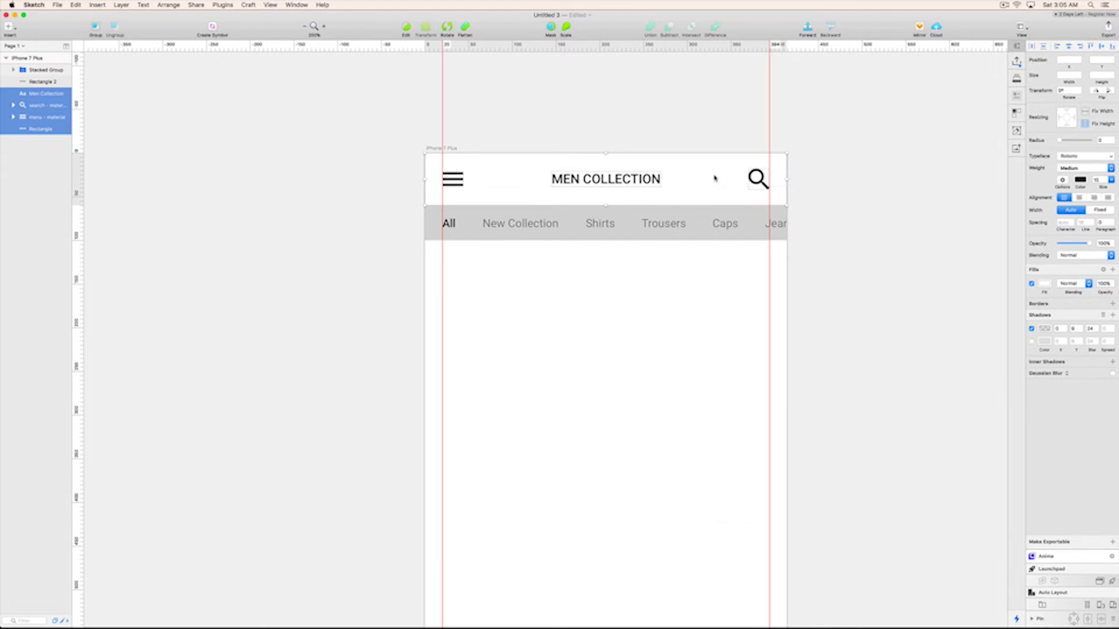
right_click(717, 177)
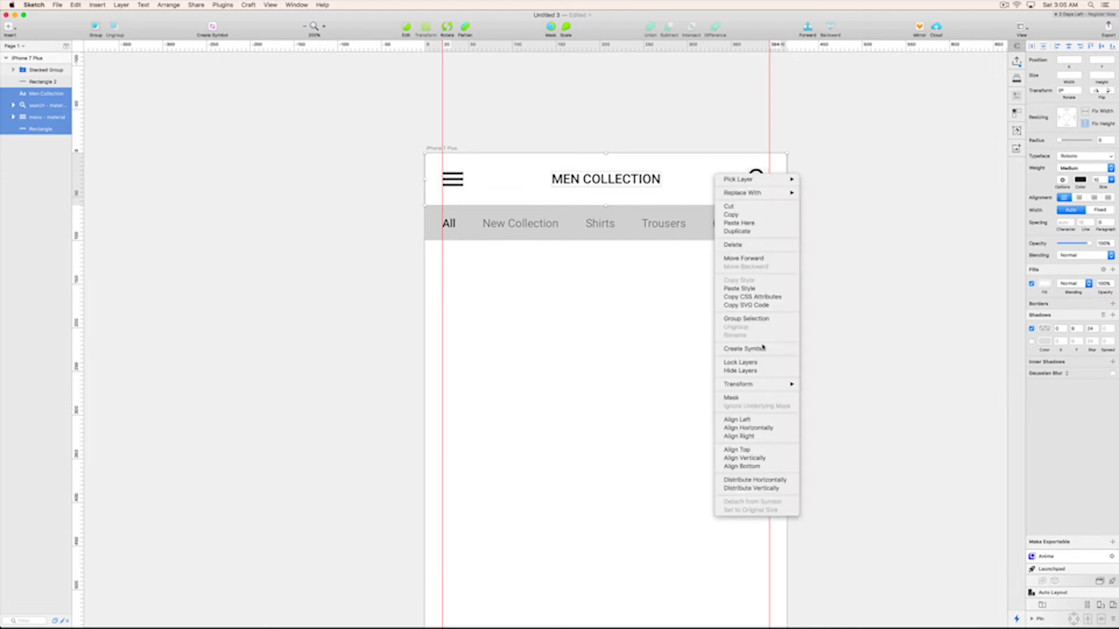
click(738, 320)
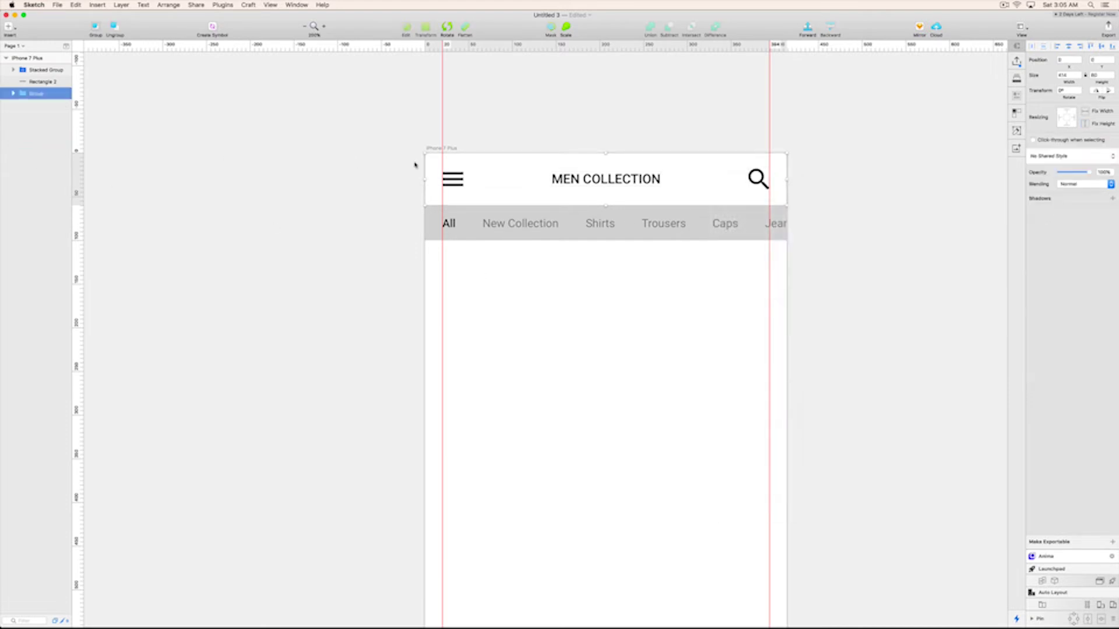
- Bring the header group forward, in front of the grey category bar, so its shadow falls on the bar
right_click(531, 173)
click(506, 187)
click(807, 27)
click(835, 184)
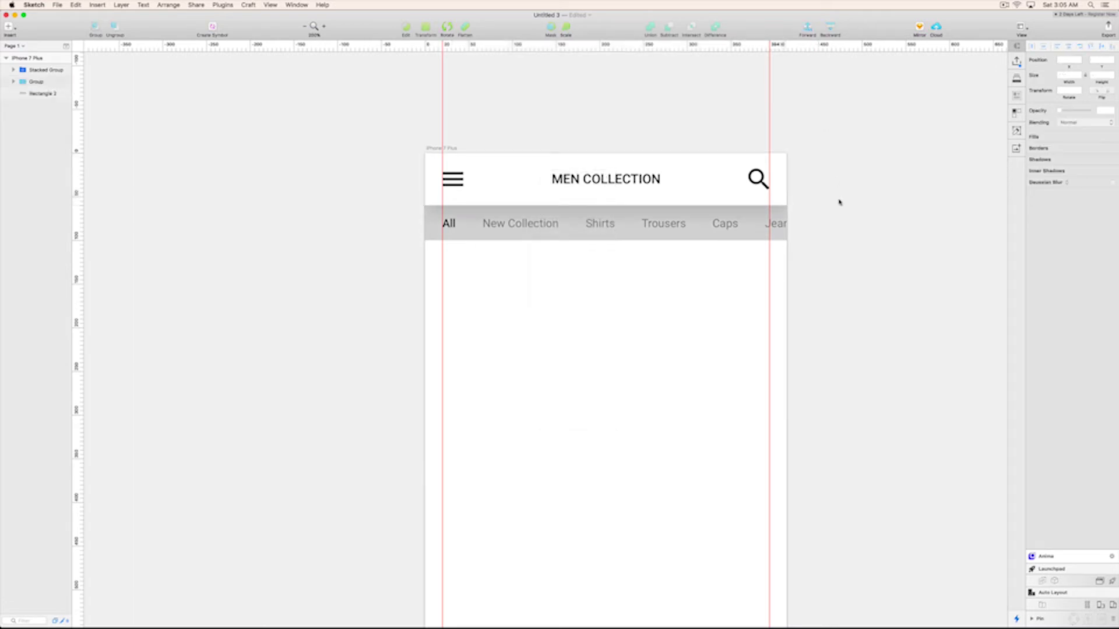
- Lower the opacity of the grey category bar rectangle to 49%
click(710, 239)
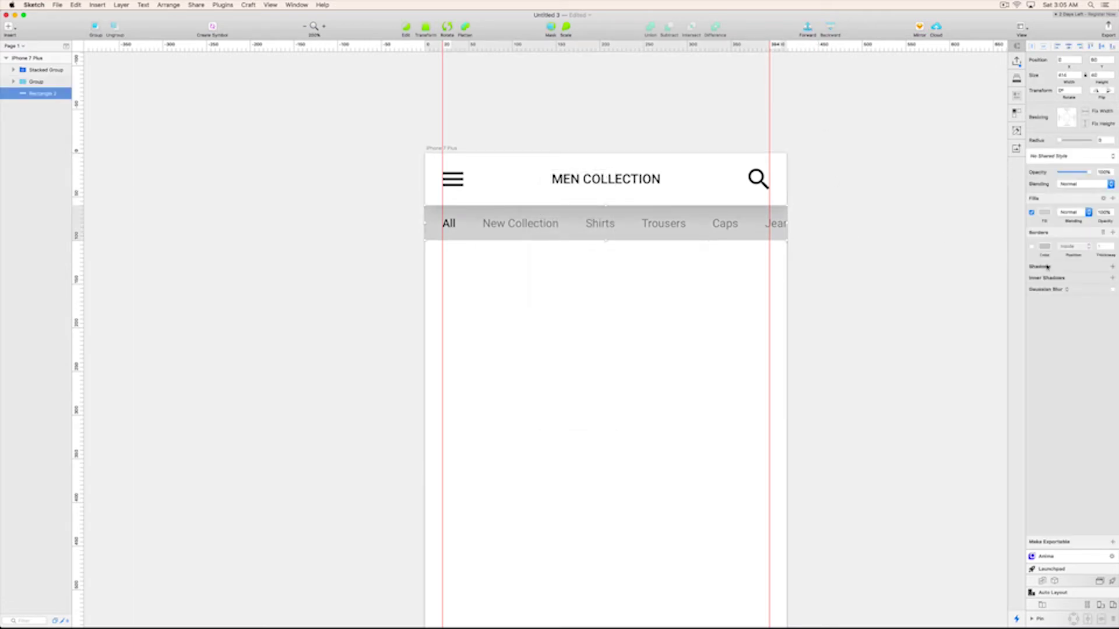
drag(1089, 173, 1081, 173)
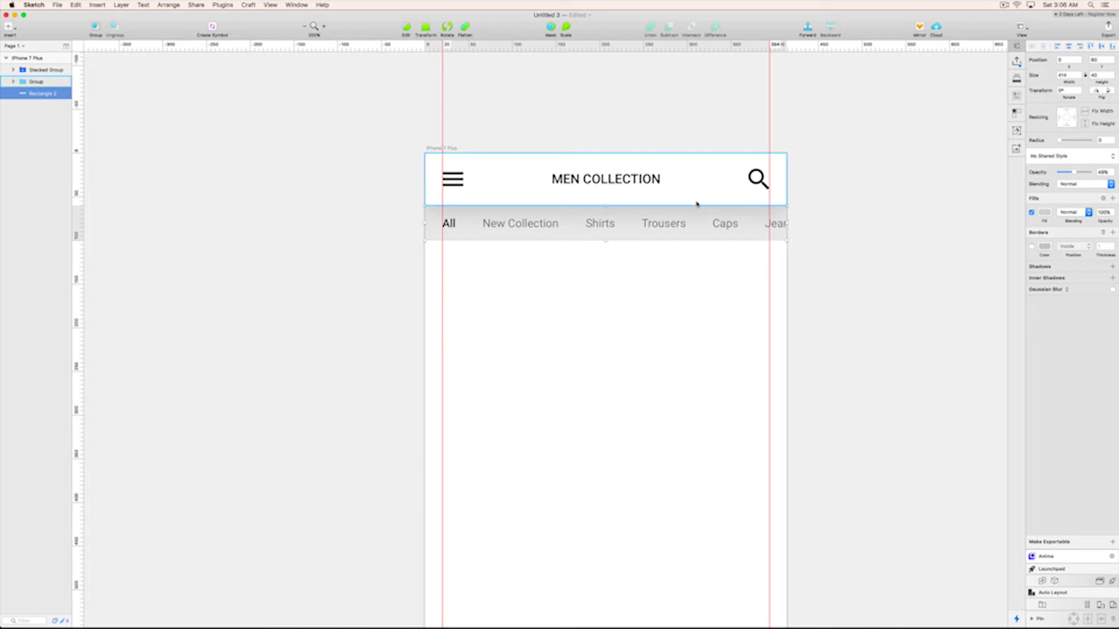
click(813, 275)
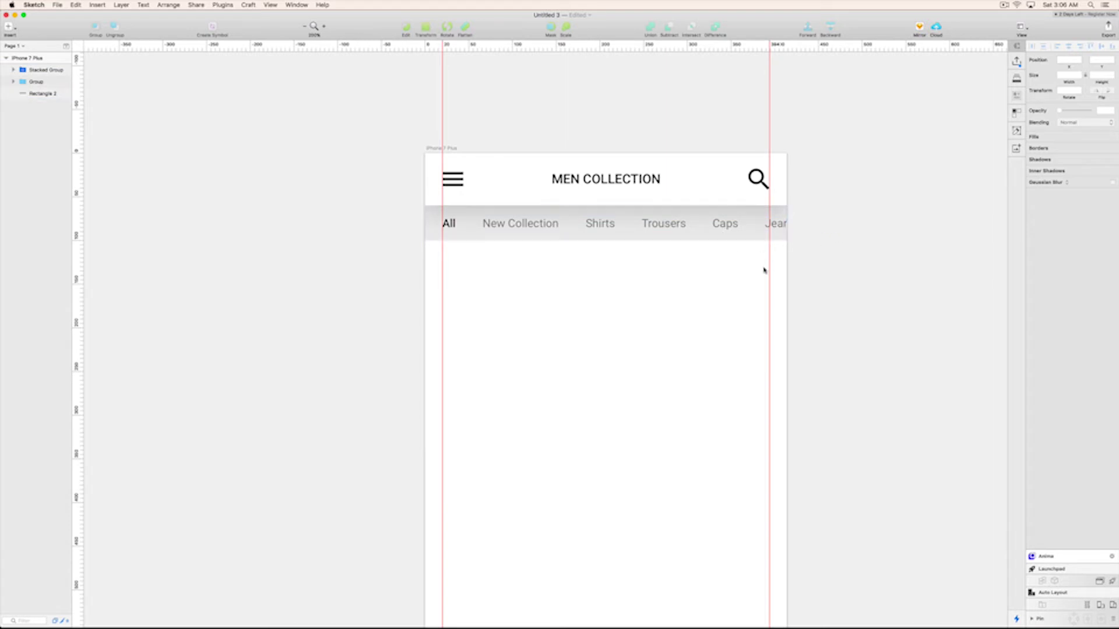
click(707, 236)
click(611, 289)
- Turn on the iPhone 7 Plus artboard's background color and set it to hex F1F2F6
scroll(818, 330, right, 3)
scroll(818, 330, down, 1)
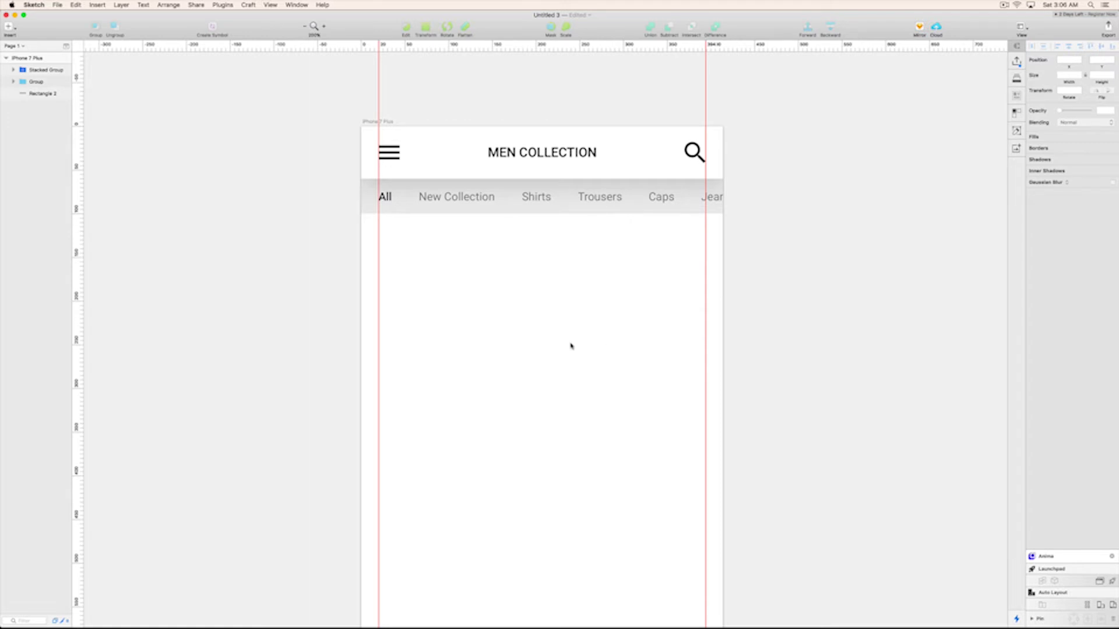
scroll(570, 345, left, 2)
scroll(570, 345, down, 1)
click(408, 99)
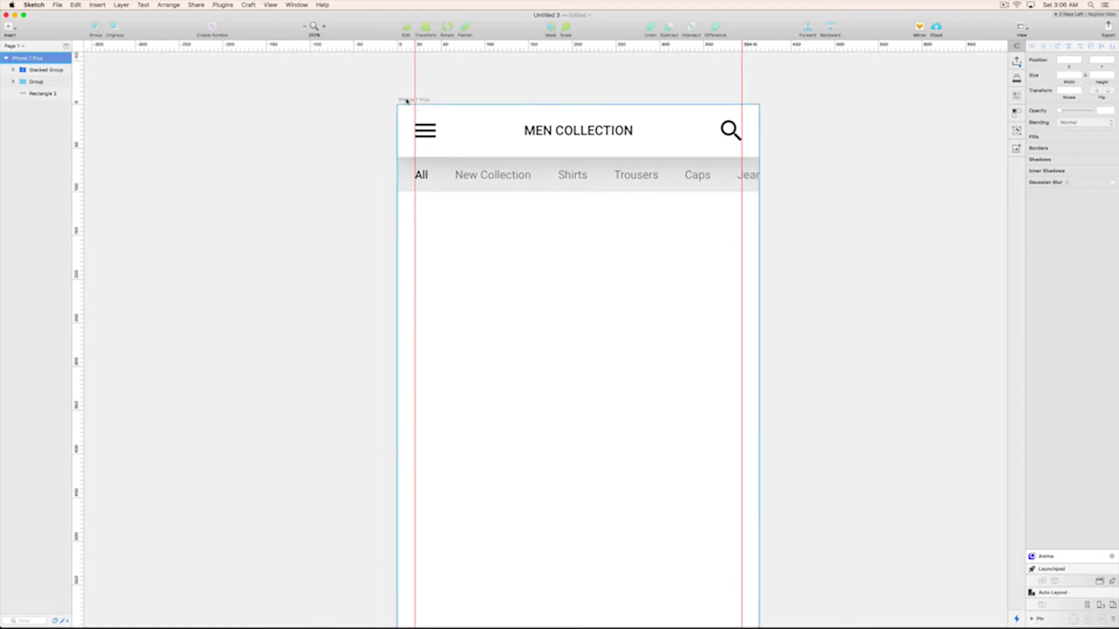
click(1032, 126)
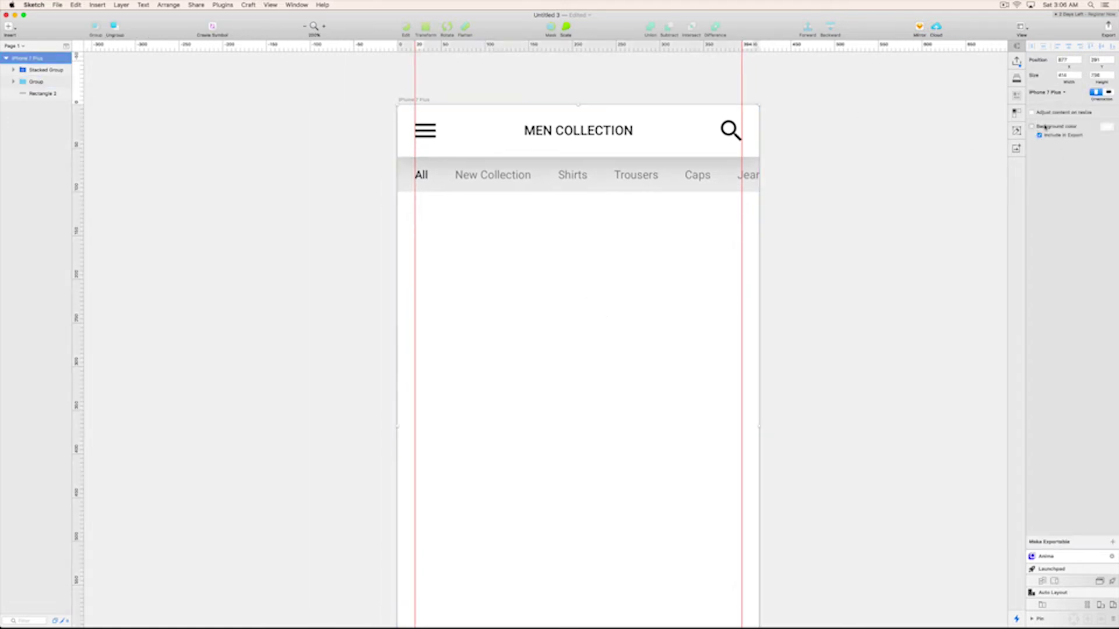
click(1106, 127)
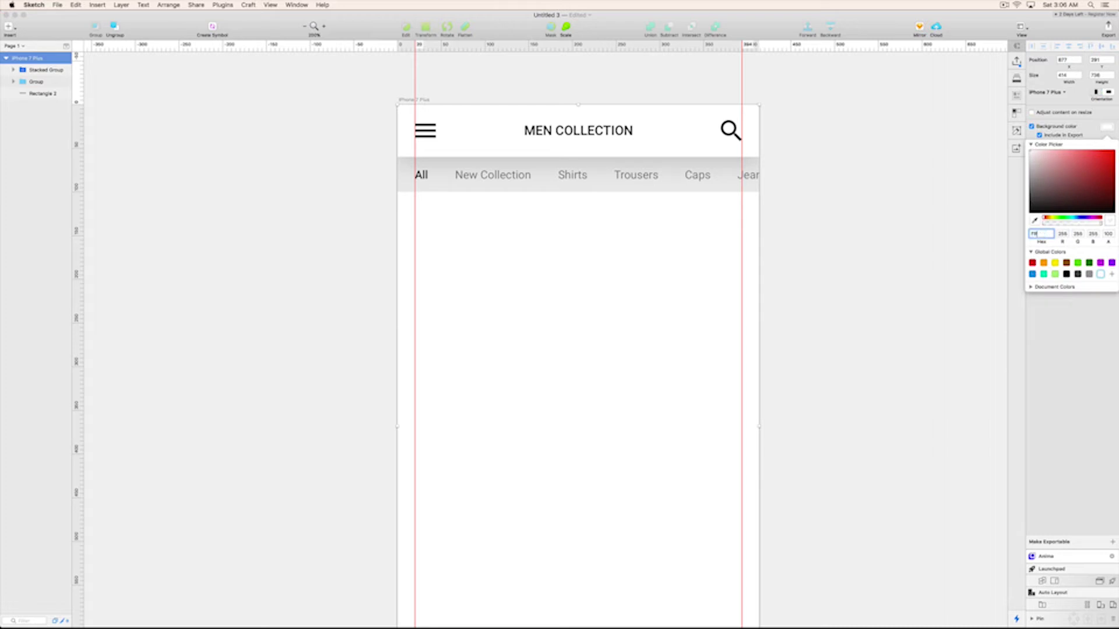
click(1040, 233)
text(F1F2F6)
key(Return)
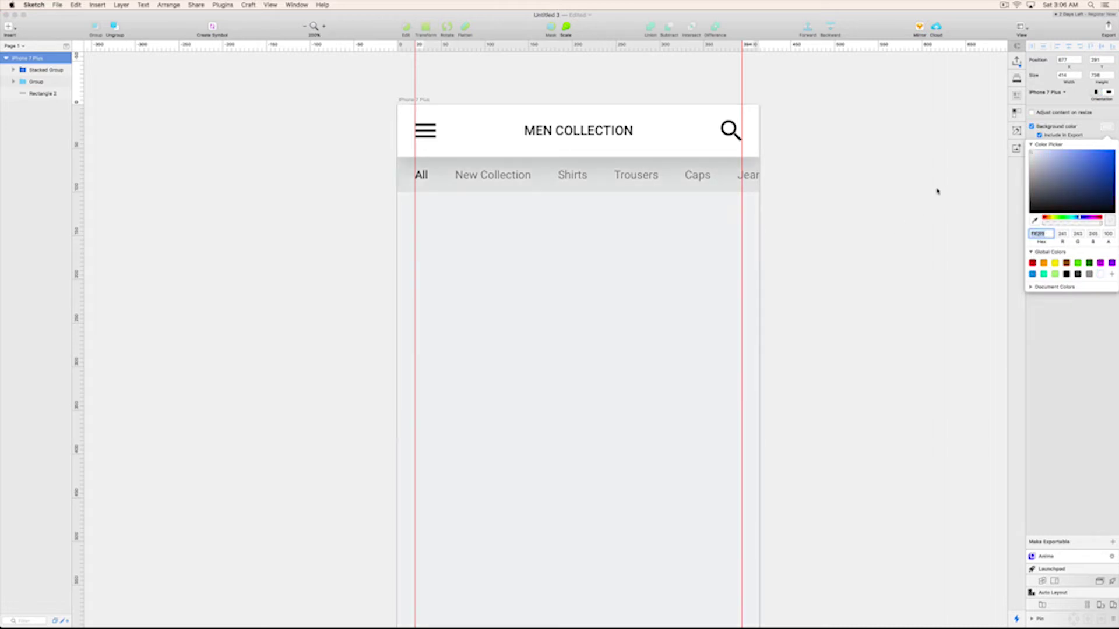
click(936, 190)
- Switch to the Untitled 2 document, open the product symbol and copy its white card background rectangle
drag(935, 164, 892, 204)
scroll(489, 315, down, 2)
key(super+minus)
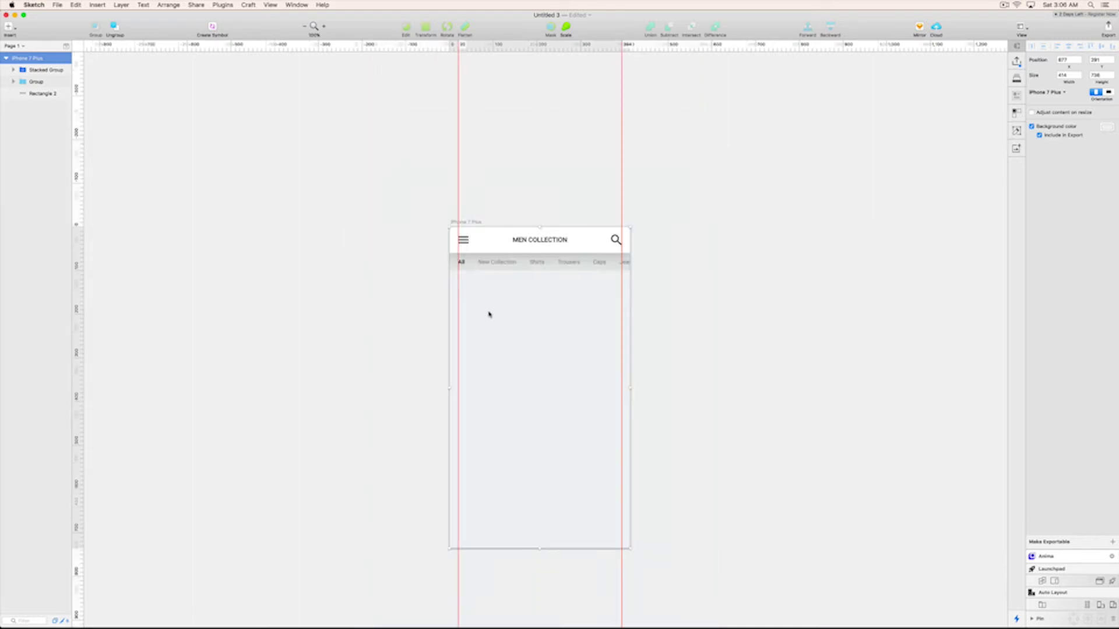
key(ctrl+Up)
click(299, 192)
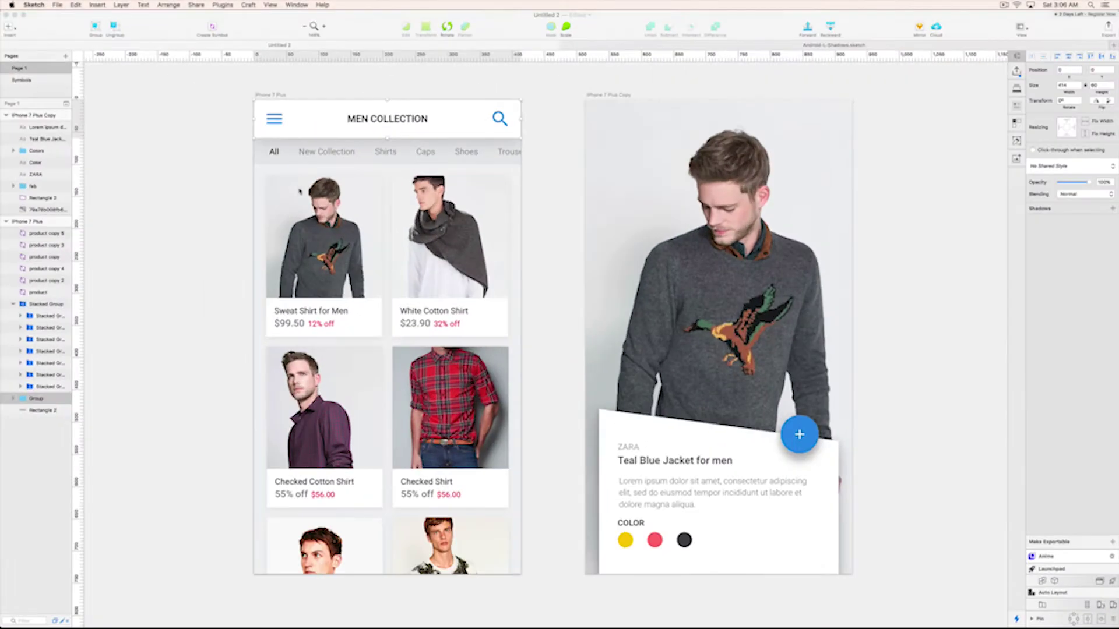
click(375, 317)
double_click(376, 318)
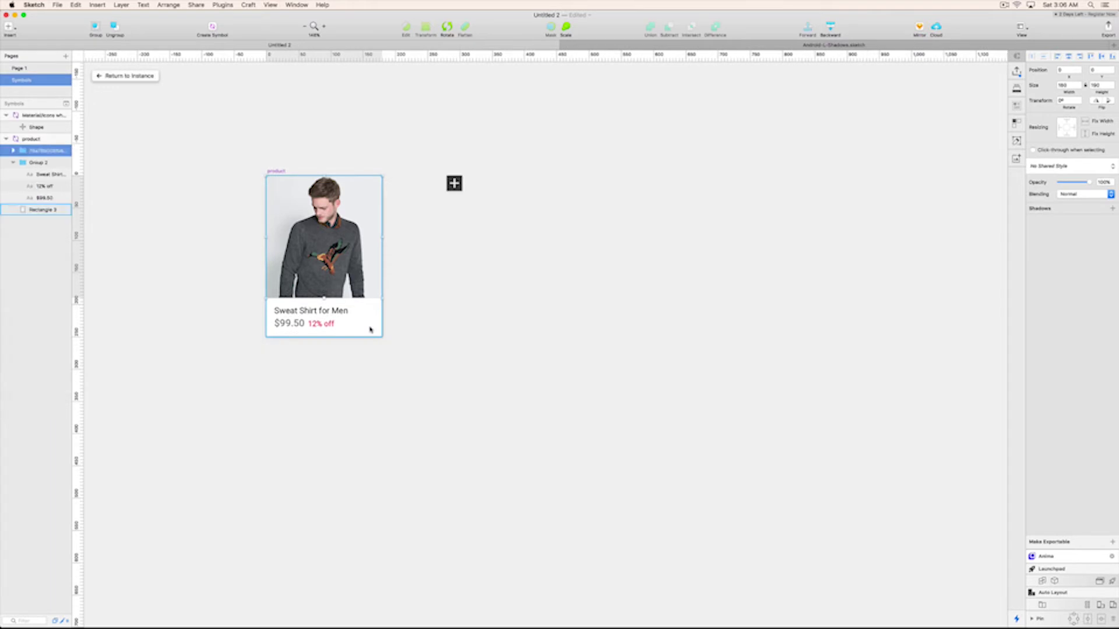
click(370, 329)
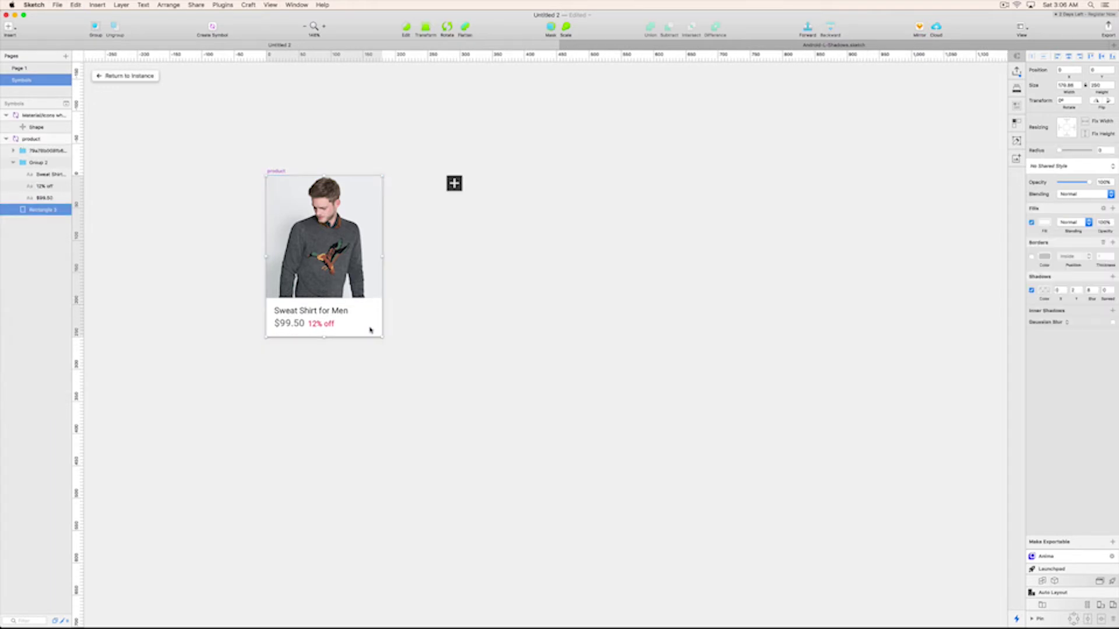
- Paste the card rectangle into the Untitled 3 artboard and place it against the left guide below the category bar
key(ctrl+Up)
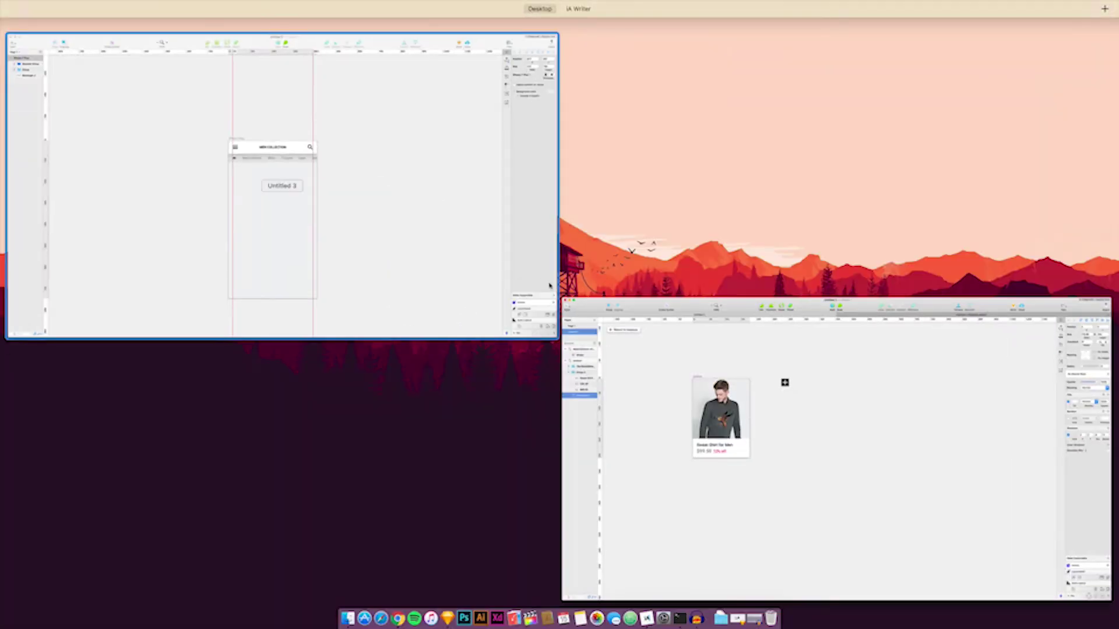
click(484, 309)
key(super+v)
drag(547, 369, 504, 320)
key(z)
click(483, 316)
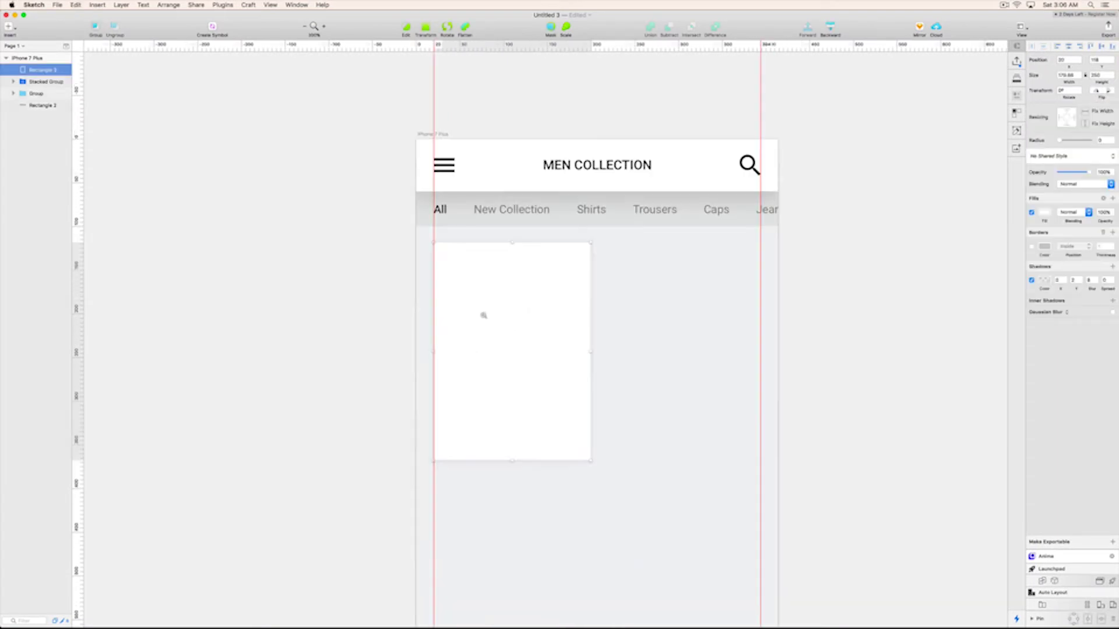
- Move the white card vertically to Y 120, leaving a 20 px gap below the category bar
key(space)
drag(532, 372, 571, 318)
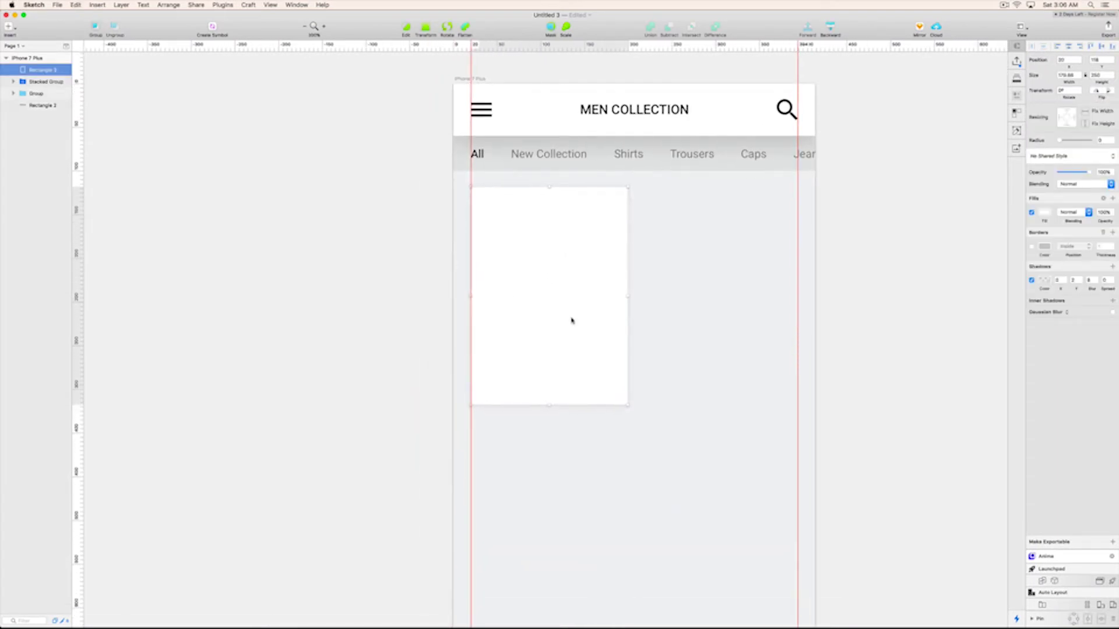
click(437, 335)
drag(527, 290, 528, 276)
key(shift+Down)
key(shift+Down)
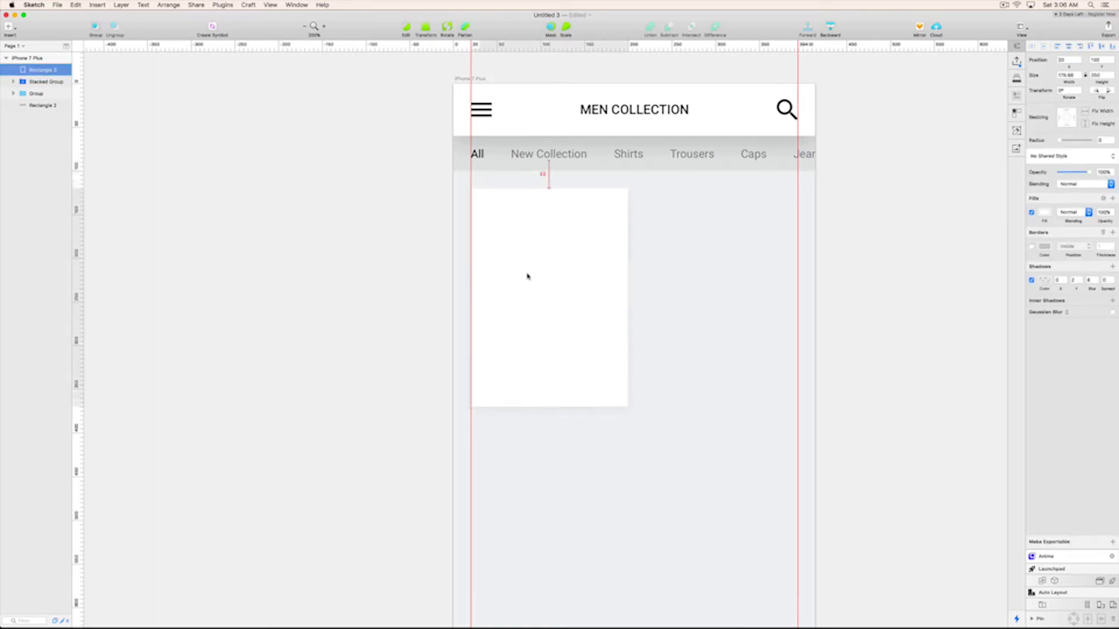
key(Escape)
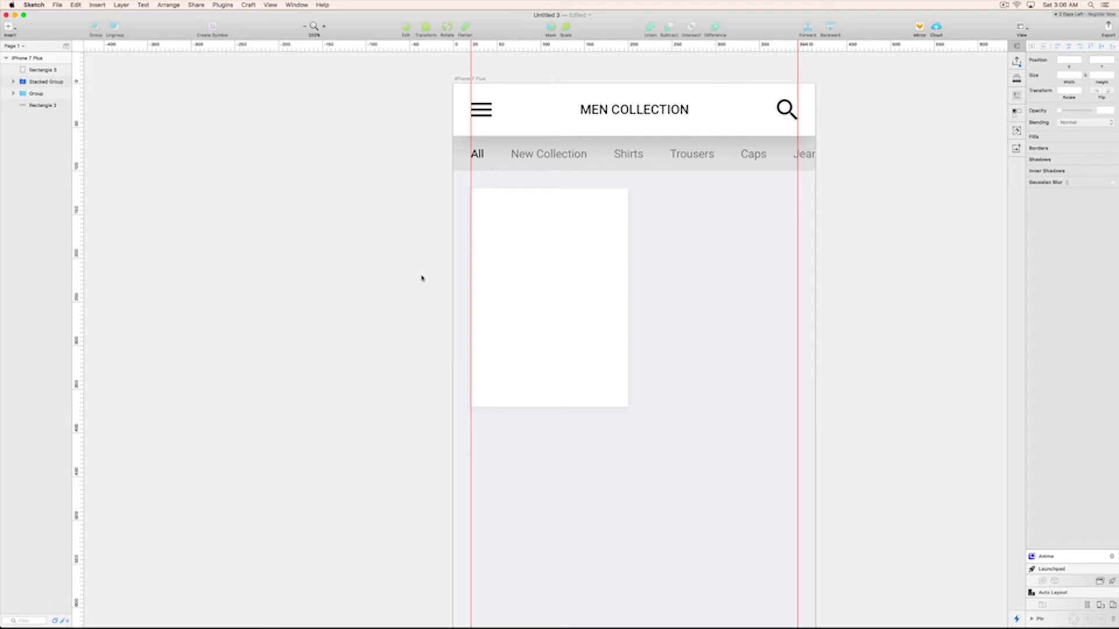
- Draw a 180 by 190 rectangle without a border over the upper part of the white card
key(r)
drag(472, 188, 626, 354)
drag(1073, 75, 1018, 75)
text(180)
click(1030, 246)
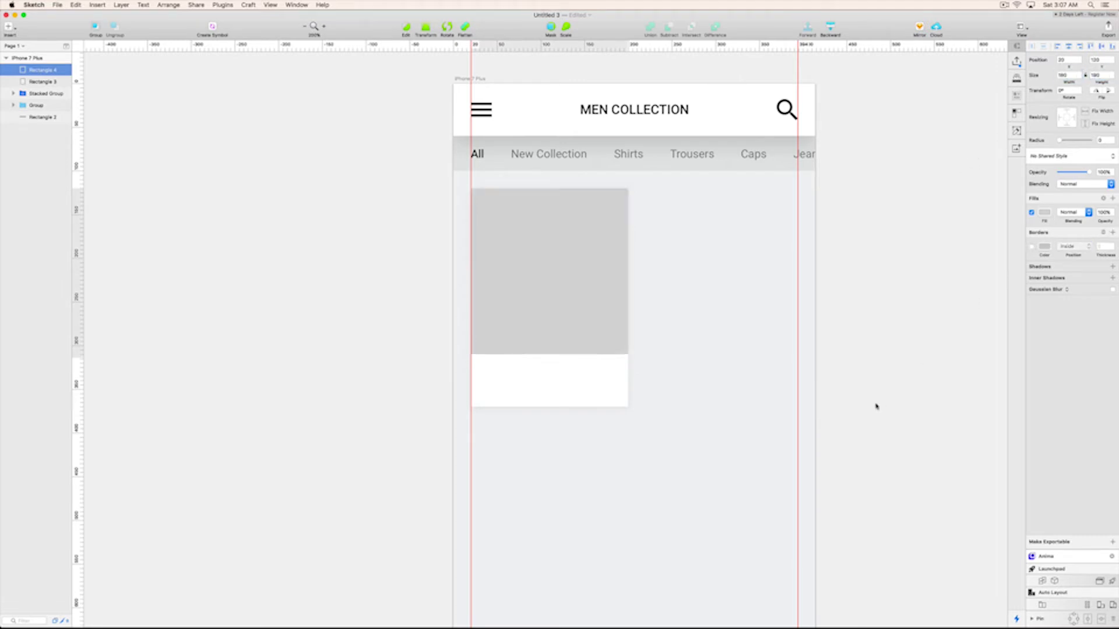
- Open the untitled folder on the desktop beside Sketch and place its first image, the duck-pattern sweater photo, over the grey rectangle
click(876, 406)
scroll(493, 422, up, 5)
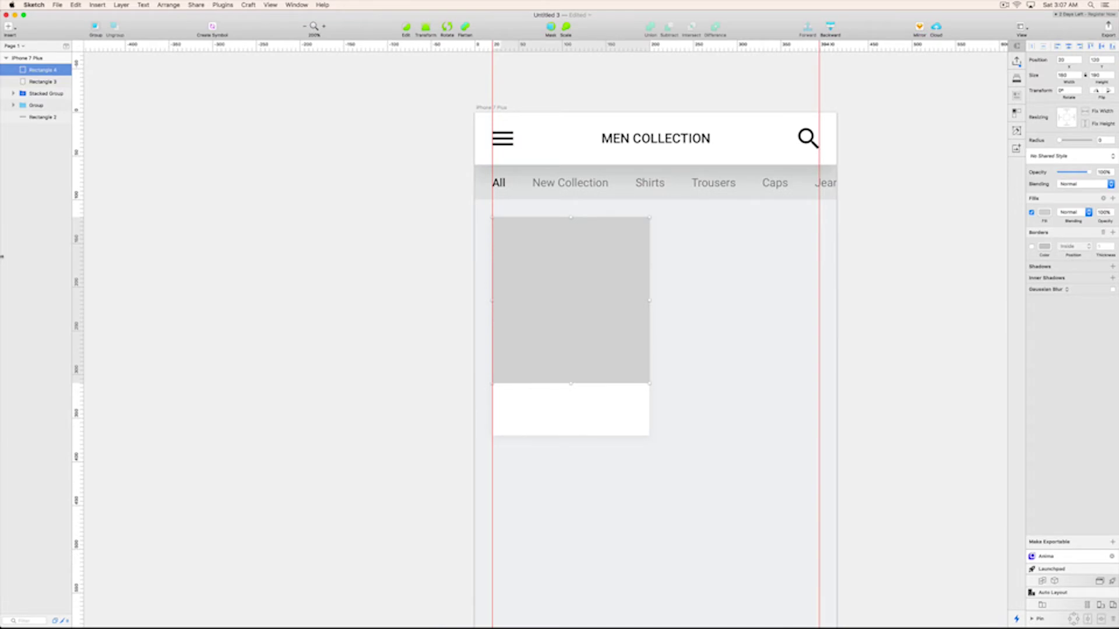
mouse_move(2, 256)
mouse_down()
mouse_move(508, 274)
mouse_move(294, 251)
mouse_move(244, 233)
mouse_up()
mouse_move(1, 628)
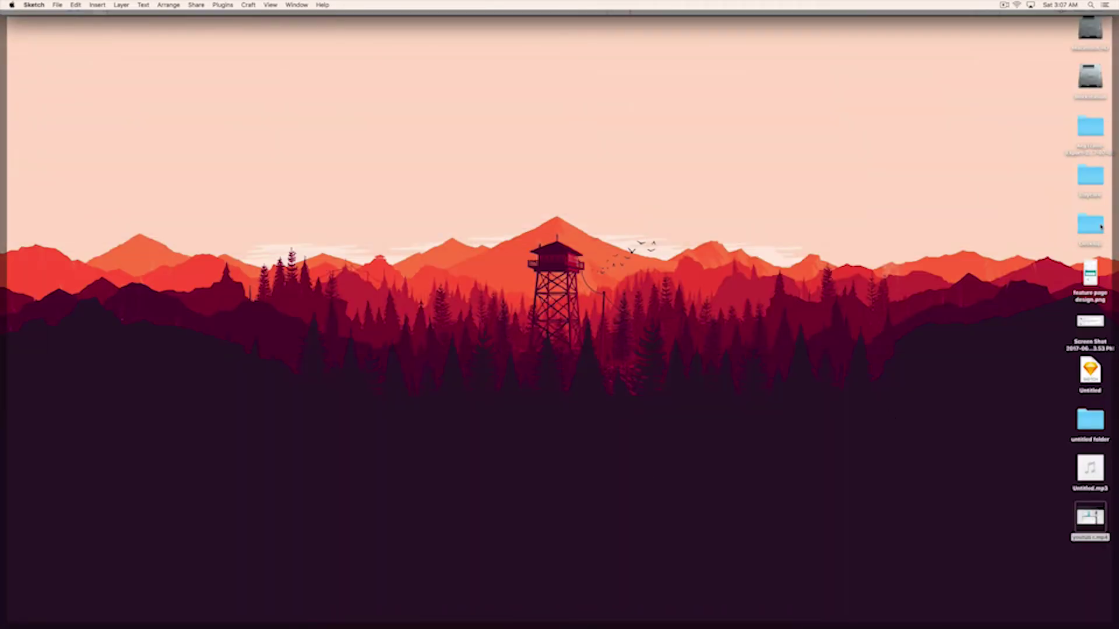
double_click(1089, 419)
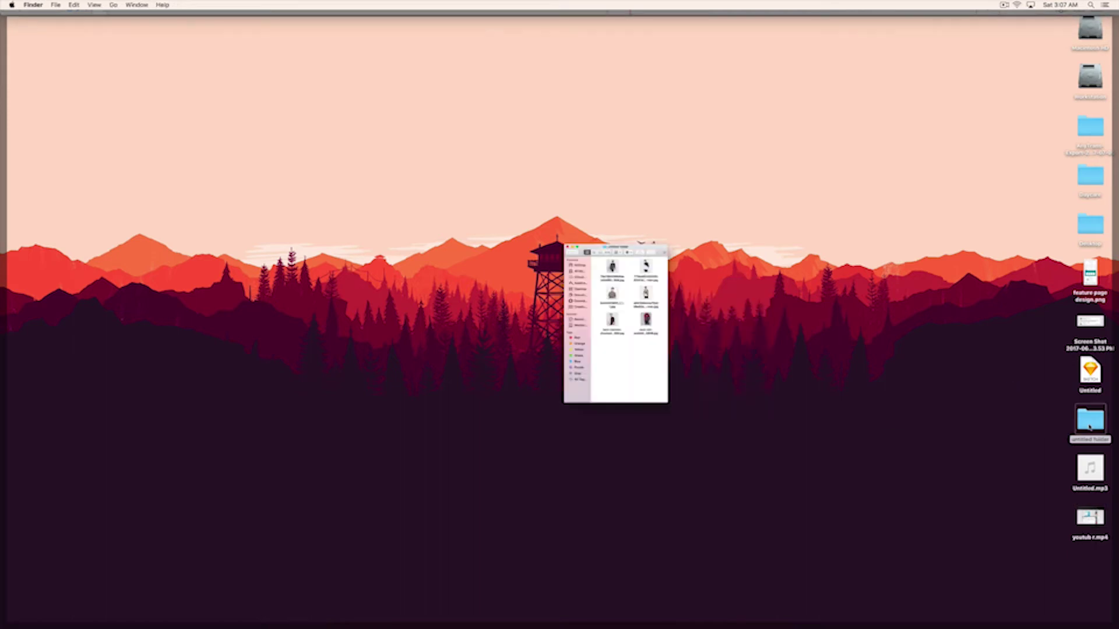
mouse_move(1, 627)
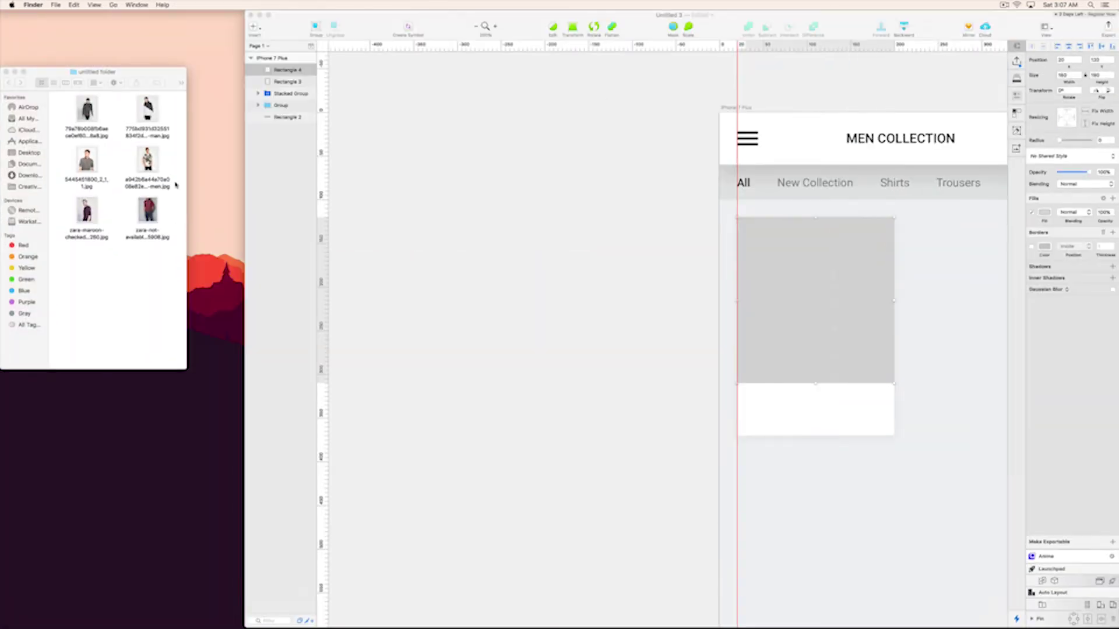
mouse_move(85, 111)
mouse_down()
mouse_move(994, 271)
mouse_move(792, 268)
mouse_up()
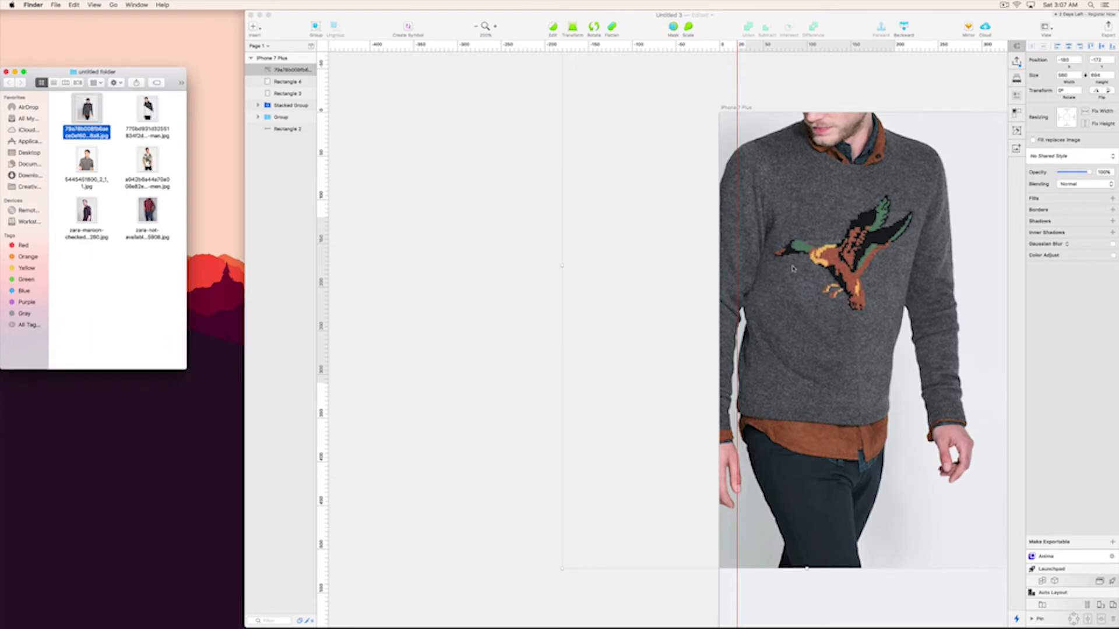
- Shrink the duck-pattern sweater photo to about 265 px wide, move it near the card, and mask it with the grey rectangle
click(269, 16)
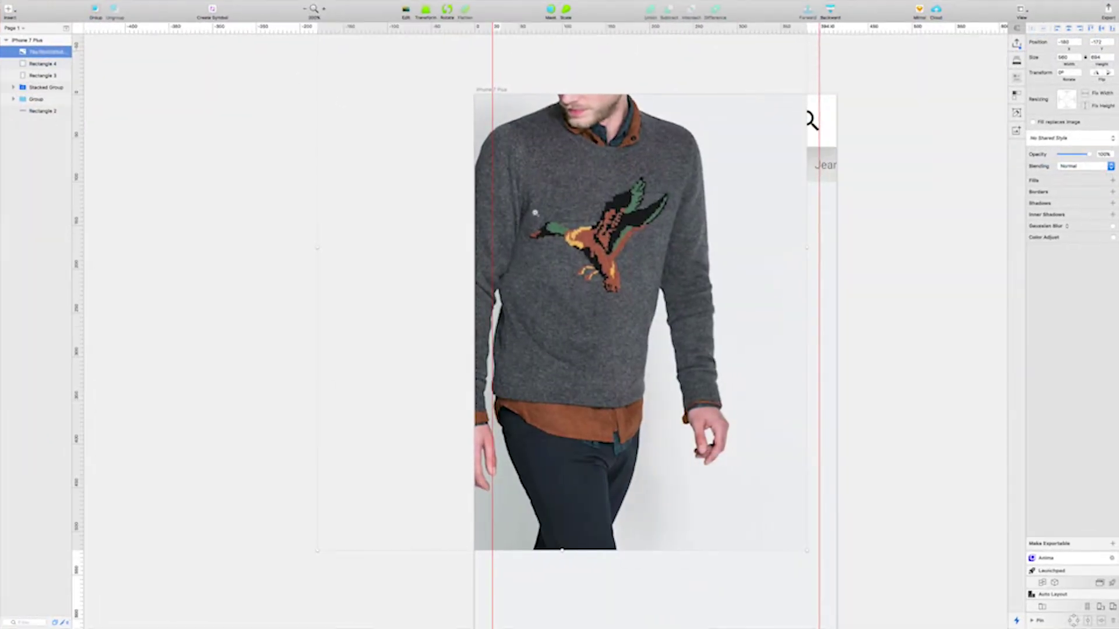
scroll(535, 213, down, 5)
drag(670, 78, 536, 199)
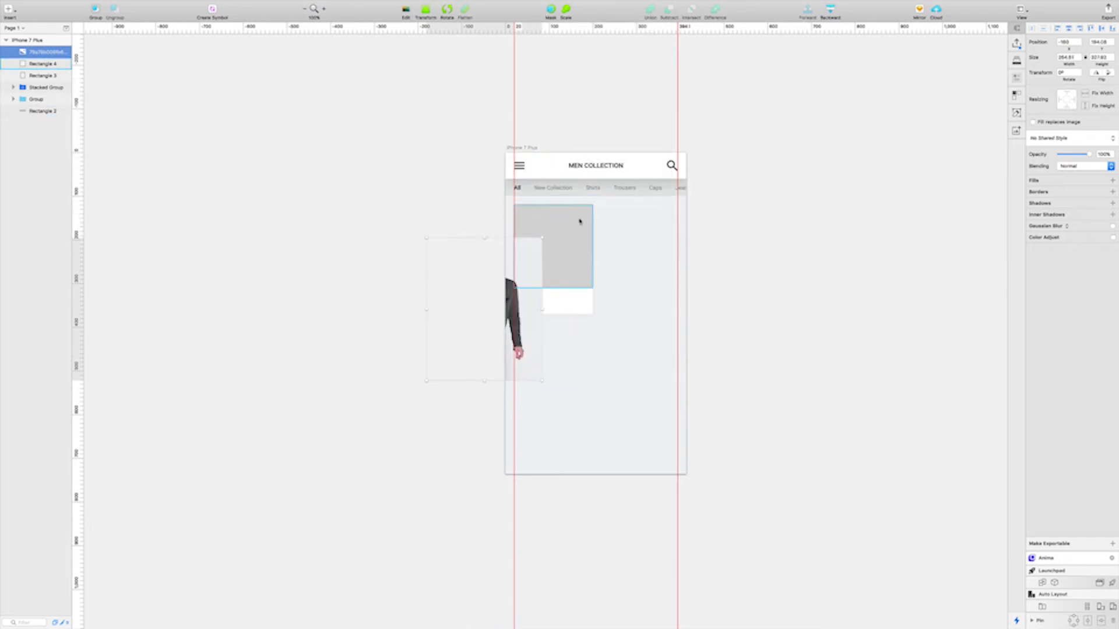
drag(534, 265, 647, 222)
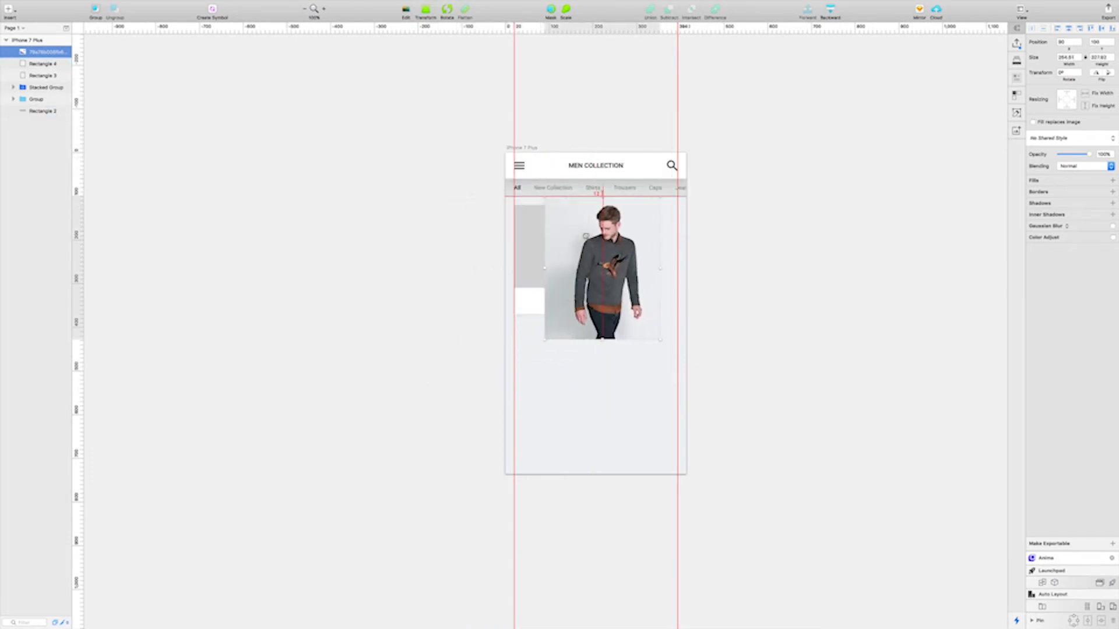
shift+click(527, 221)
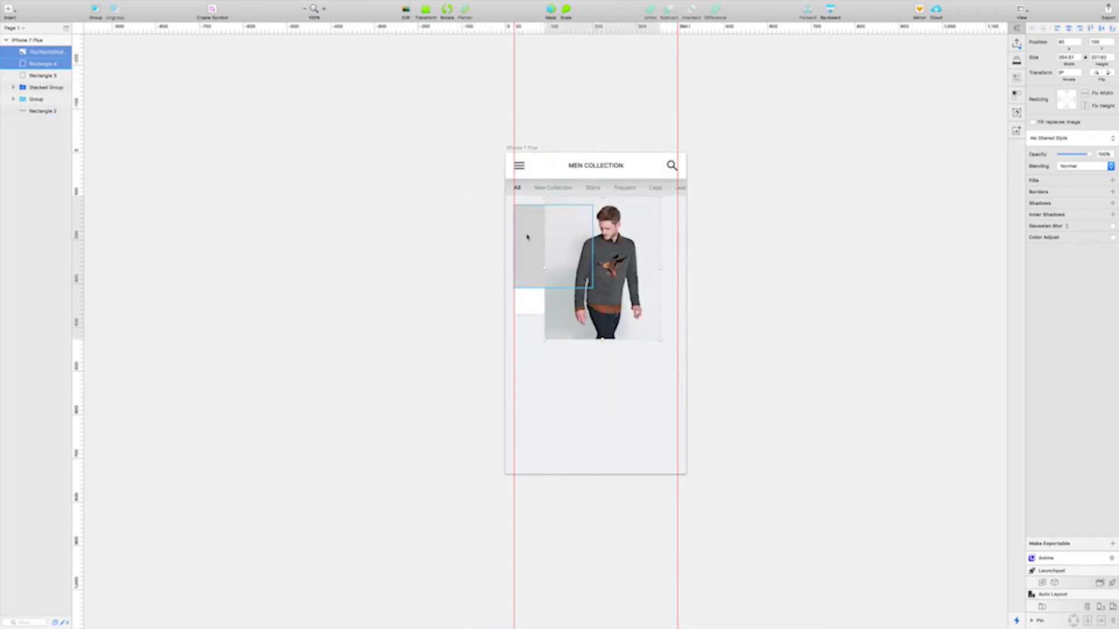
click(551, 9)
- Scale the masked sweater photo to about 206 px wide and position it so the man fills the card's image area
scroll(546, 199, up, 3)
double_click(588, 259)
drag(586, 278, 482, 274)
drag(668, 472, 615, 410)
drag(546, 352, 554, 339)
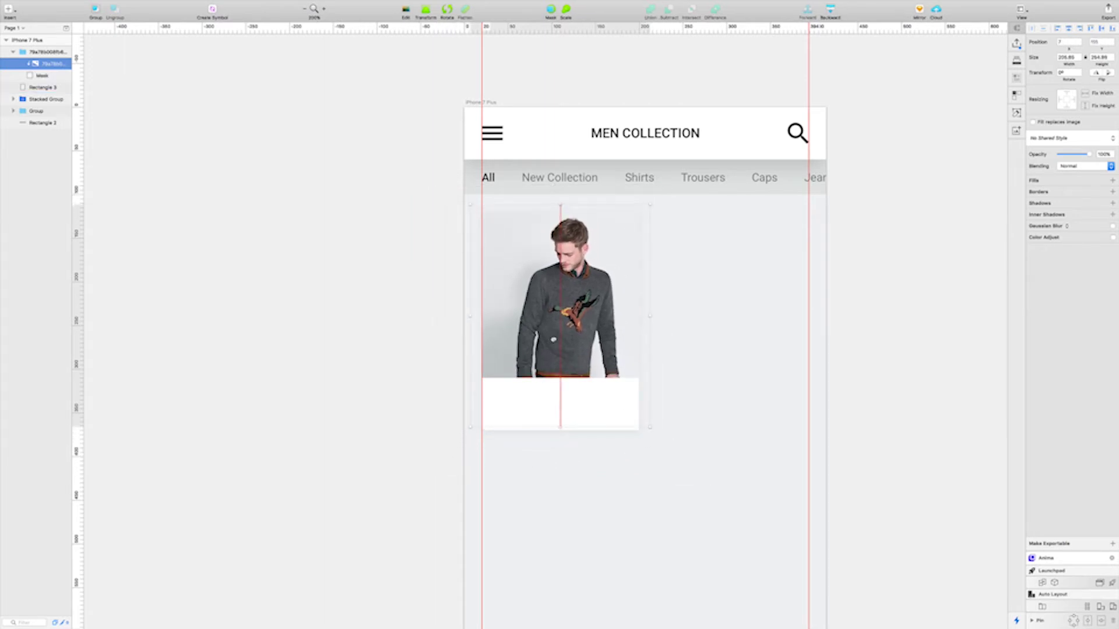
click(335, 367)
- Switch to the Untitled reference document and open the product symbol of its first card for editing
key(z)
click(562, 414)
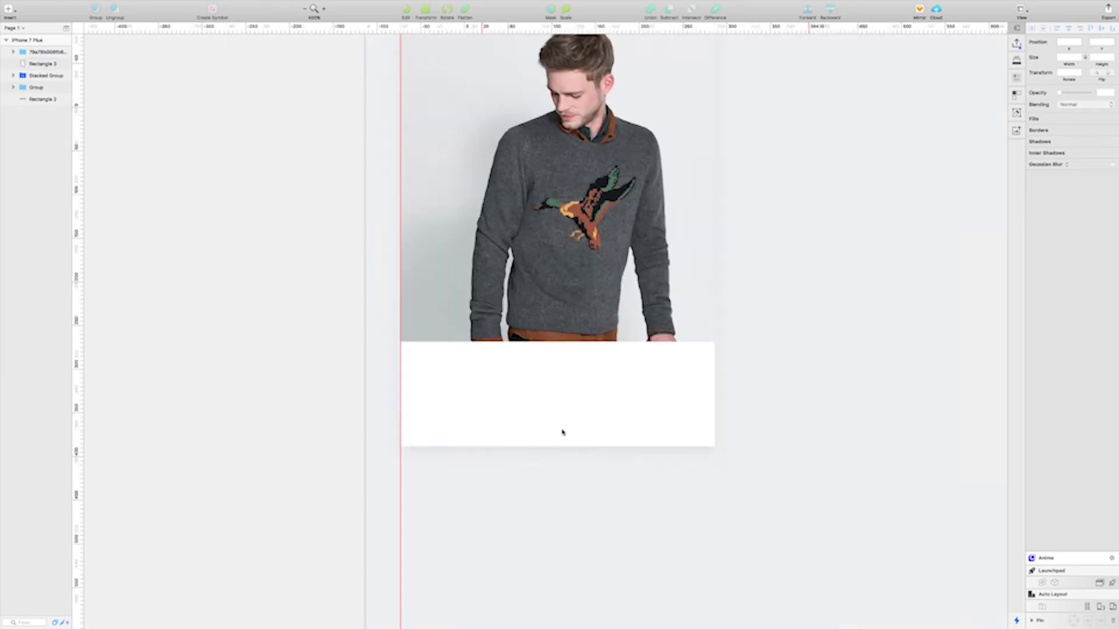
scroll(562, 431, down, 2)
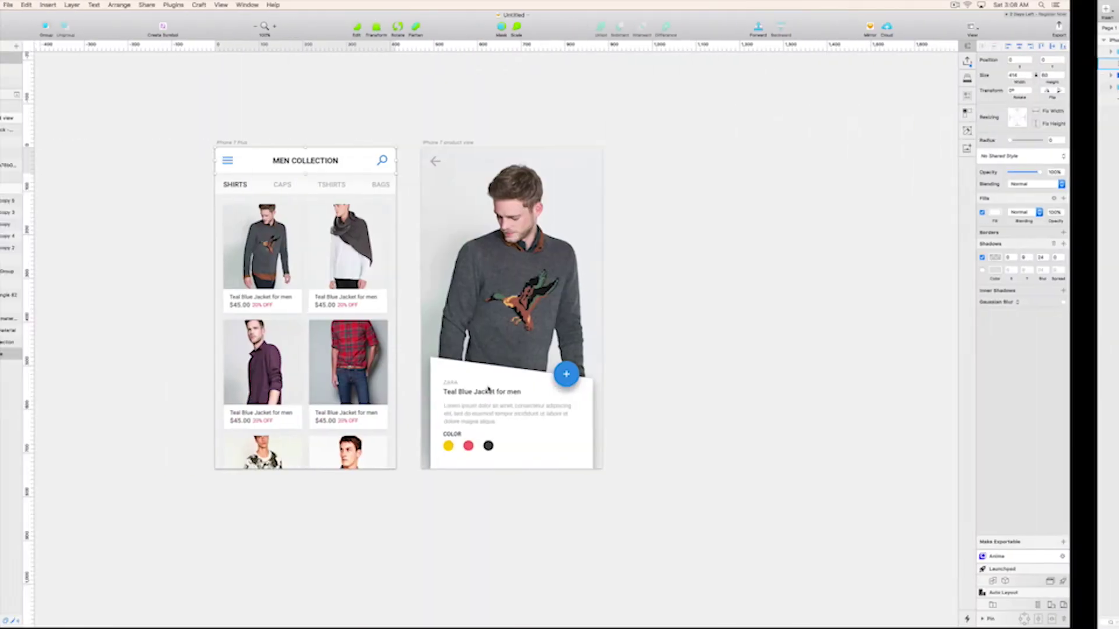
scroll(289, 304, up, 10)
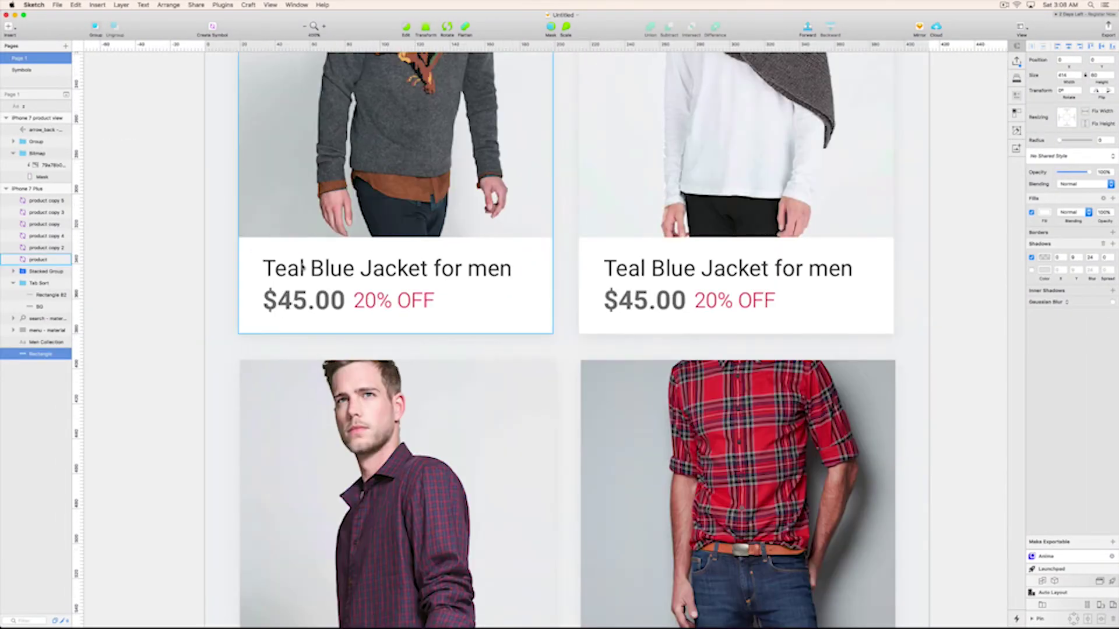
click(303, 268)
double_click(303, 268)
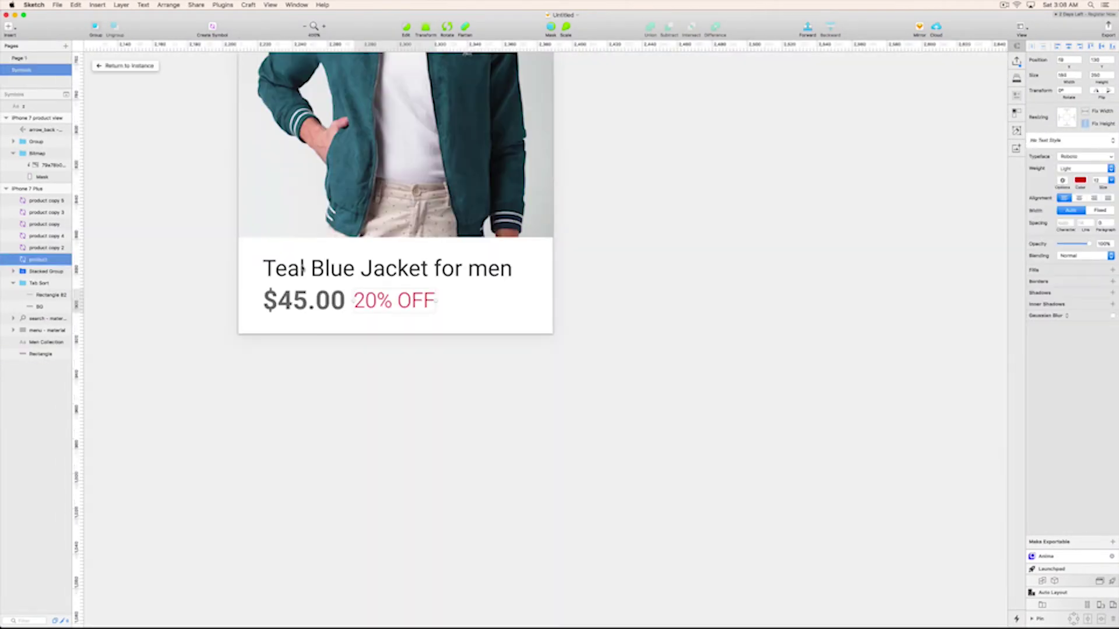
scroll(250, 265, up, 5)
- Check the text settings of the product symbol's title, price and discount, and copy these three text layers
click(248, 263)
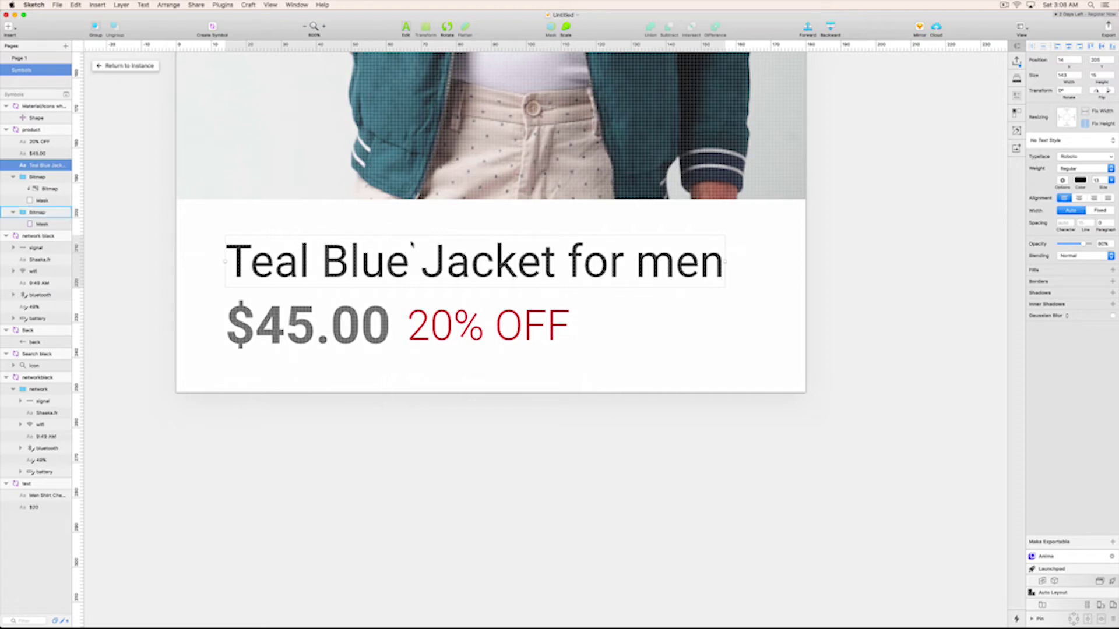
click(236, 328)
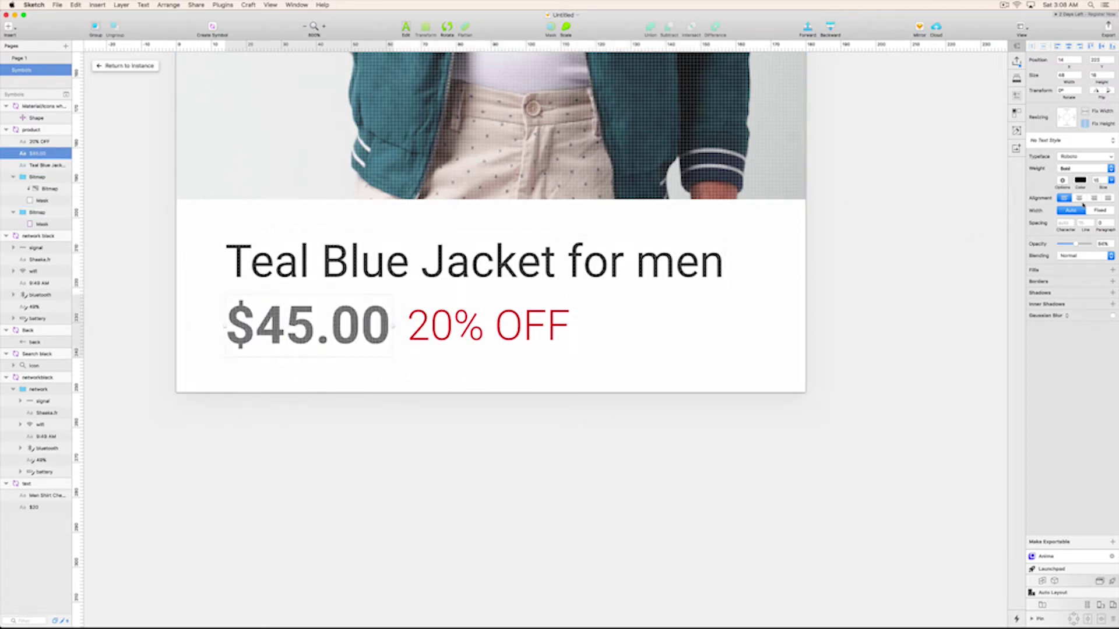
click(441, 325)
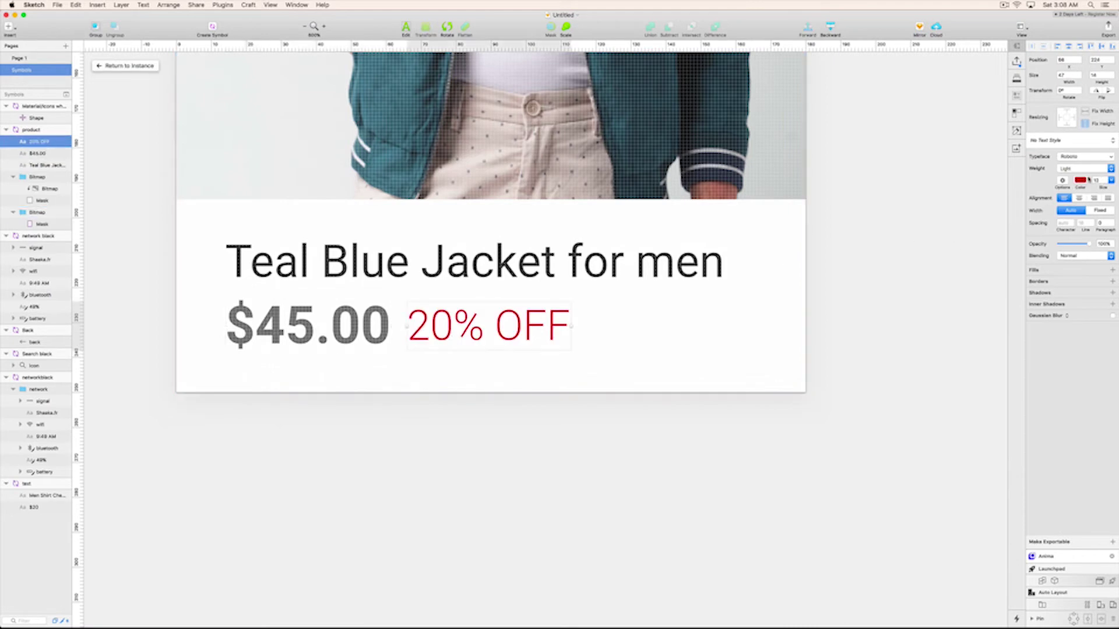
shift+click(345, 326)
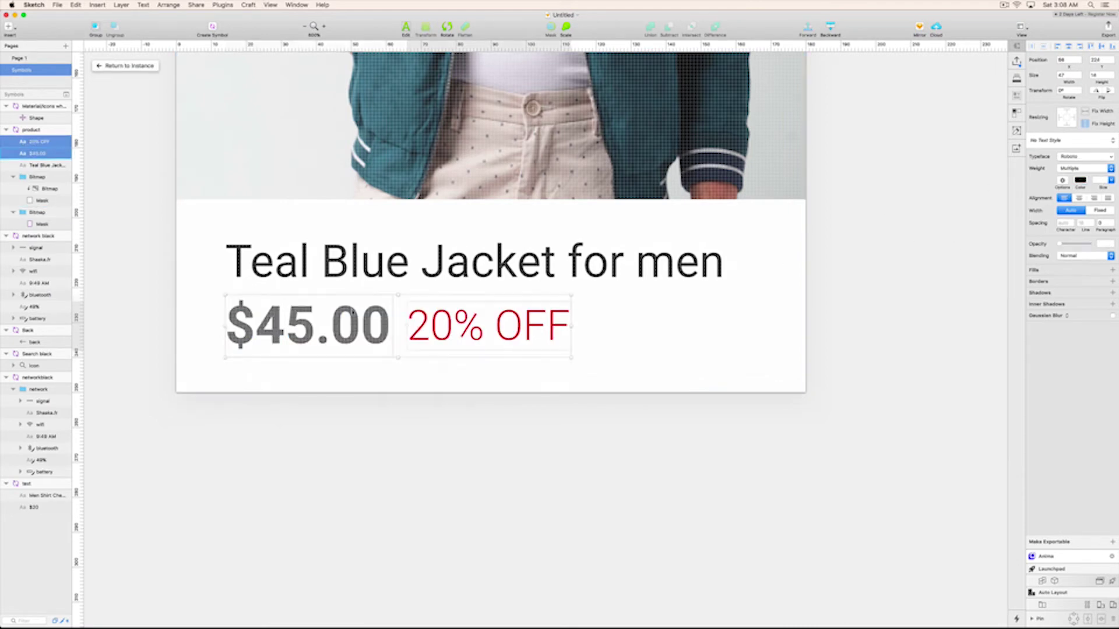
shift+click(356, 268)
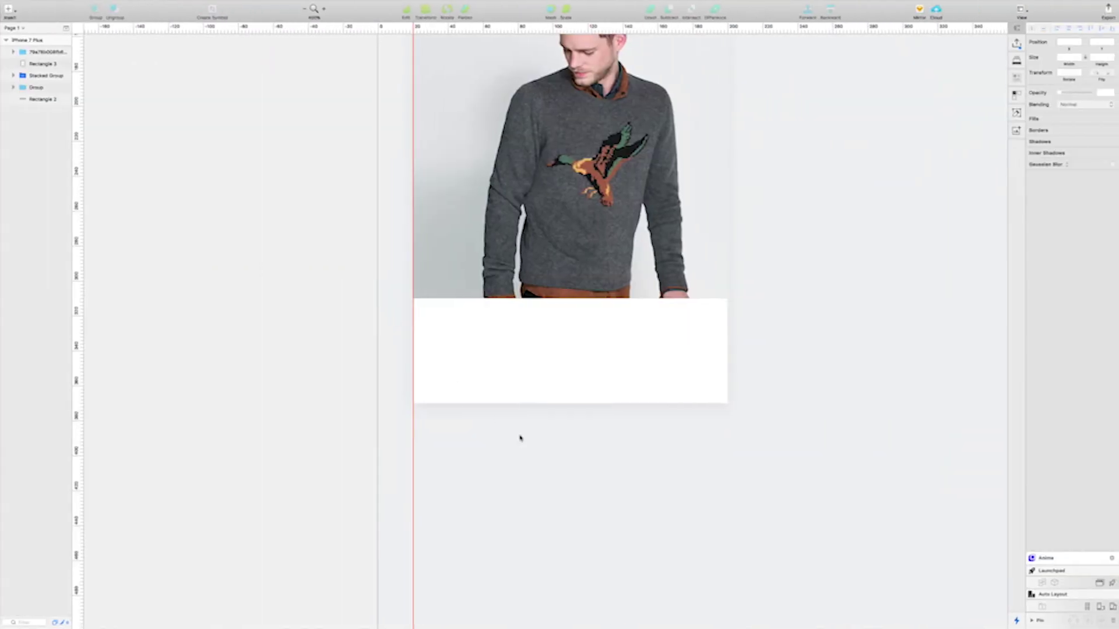
- Paste the title, price and discount texts into the card's white area, 10 px below the photo and 10 px in from the guide
key(super+v)
click(506, 360)
click(593, 347)
shift+click(708, 348)
shift+click(703, 317)
drag(702, 317, 547, 315)
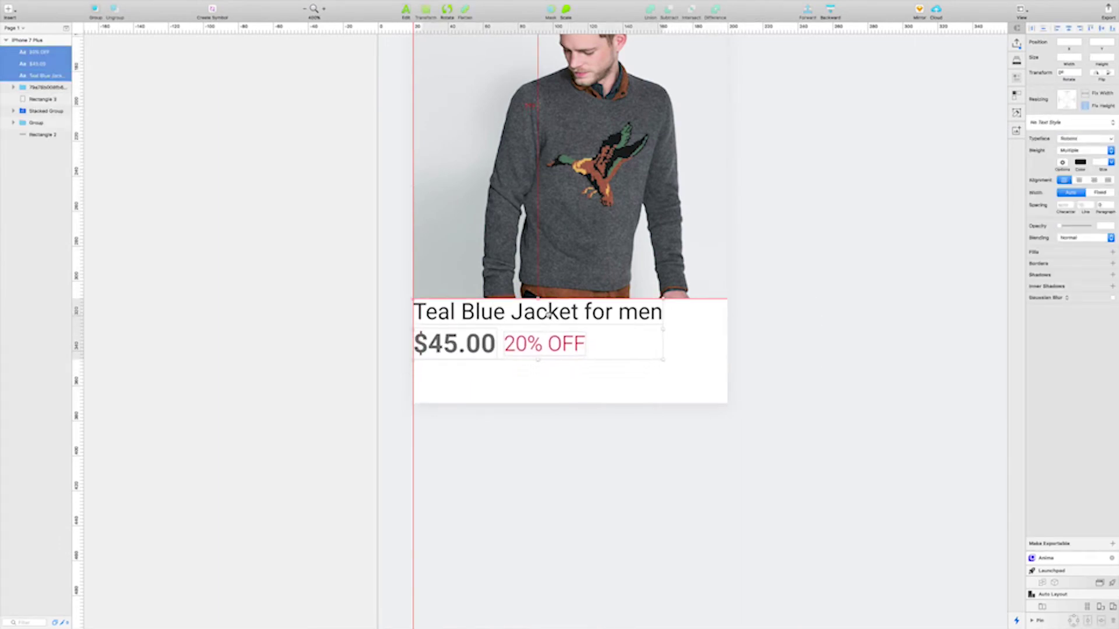
key(shift+Down)
key(shift+Right)
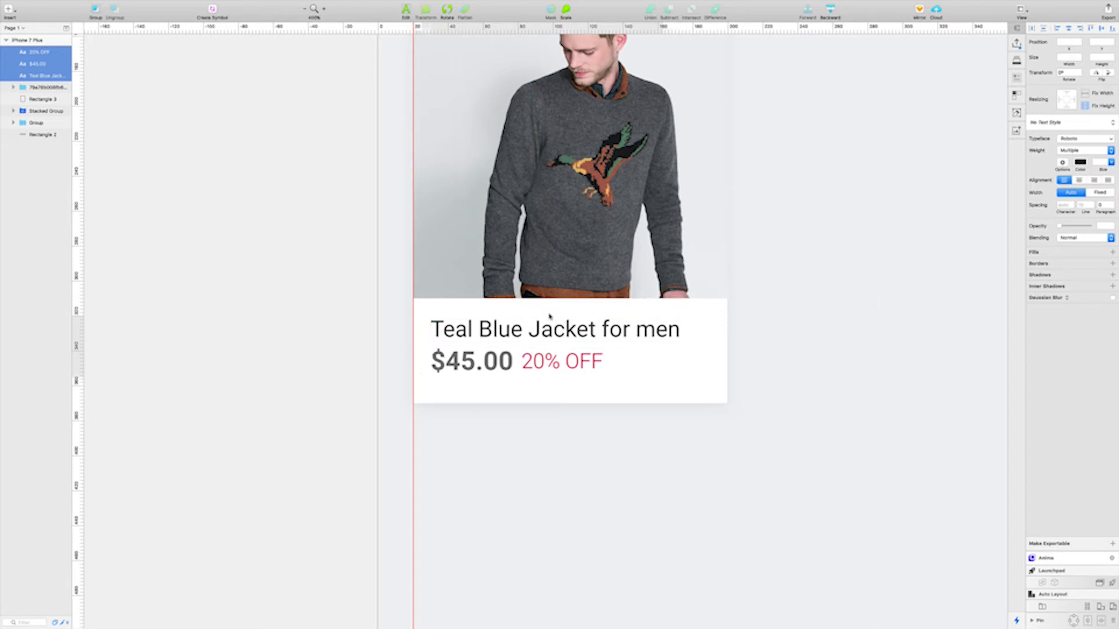
click(340, 417)
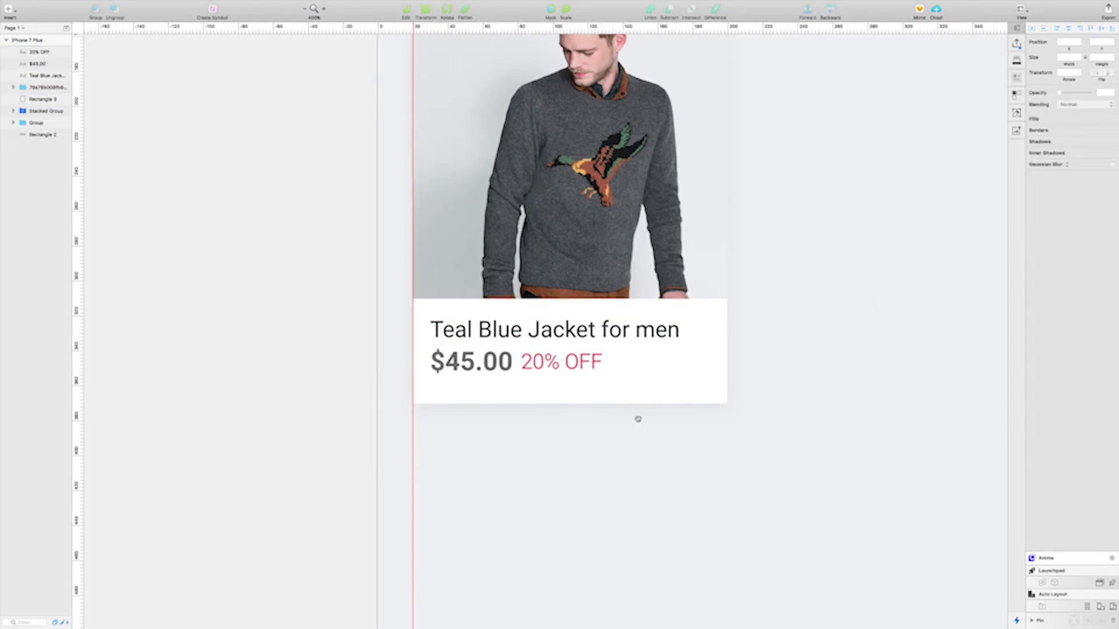
- Select all layers of the product card and turn them into a symbol named product
scroll(632, 437, up, 2)
key(super+1)
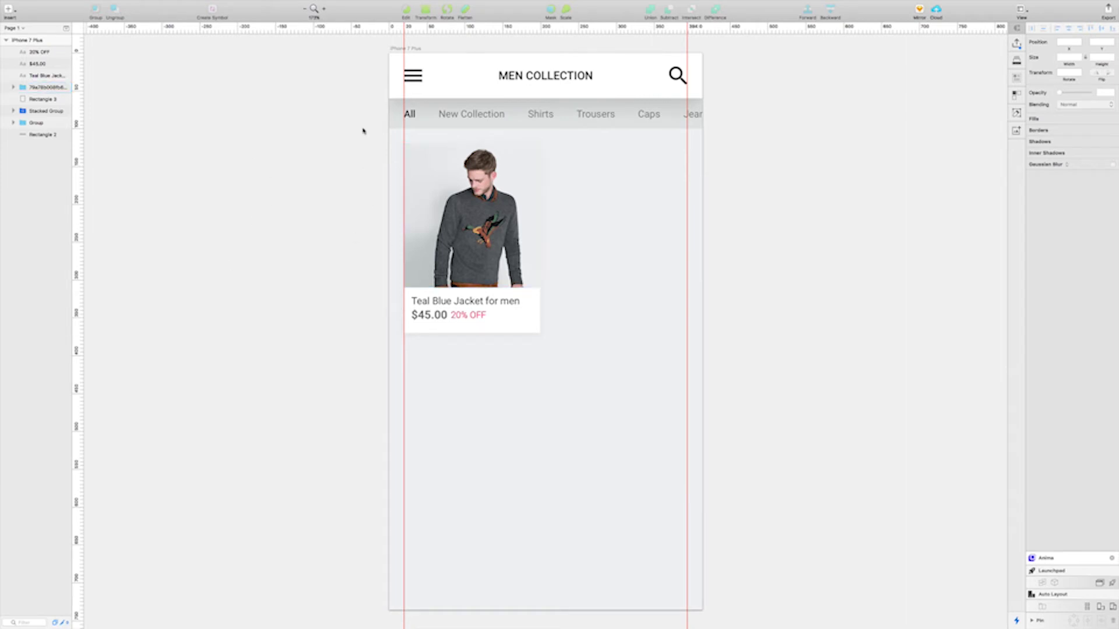
drag(452, 181, 534, 330)
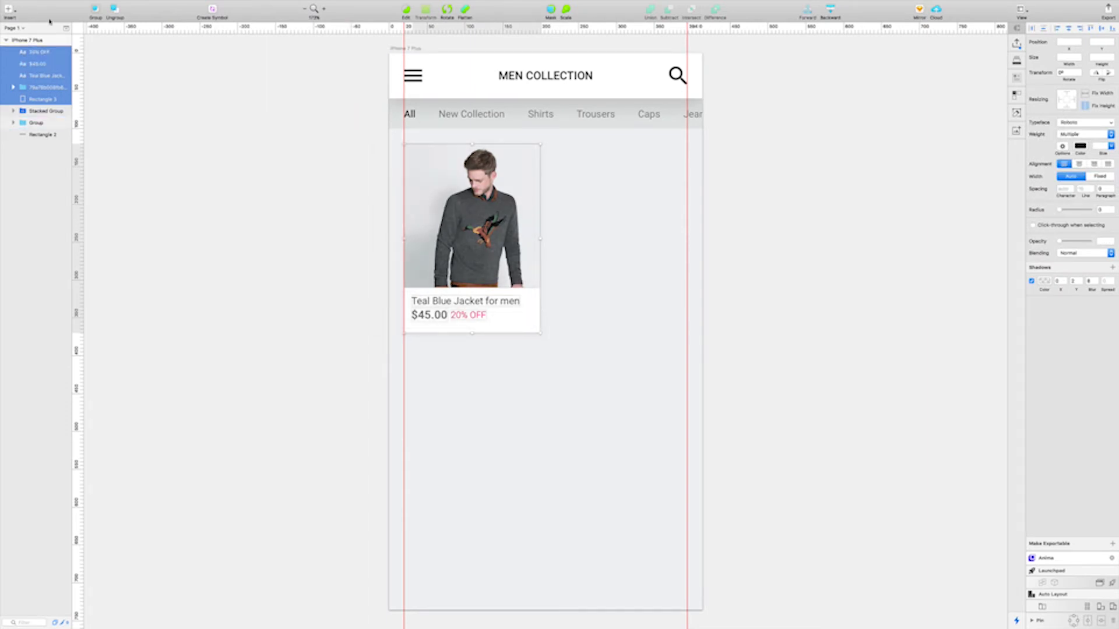
click(213, 8)
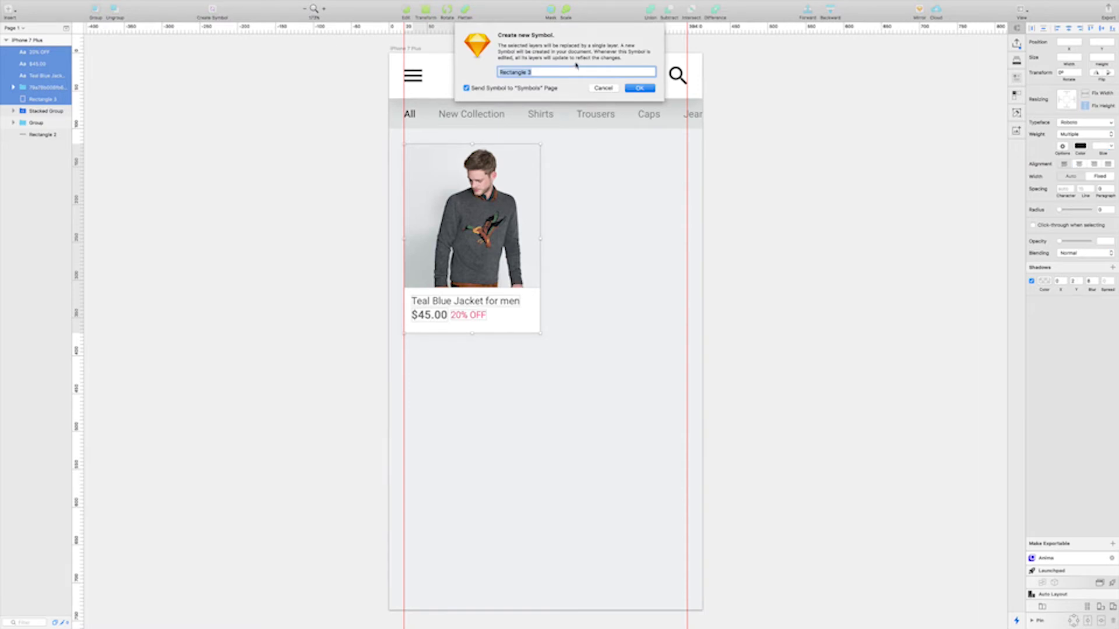
text(product)
key(Return)
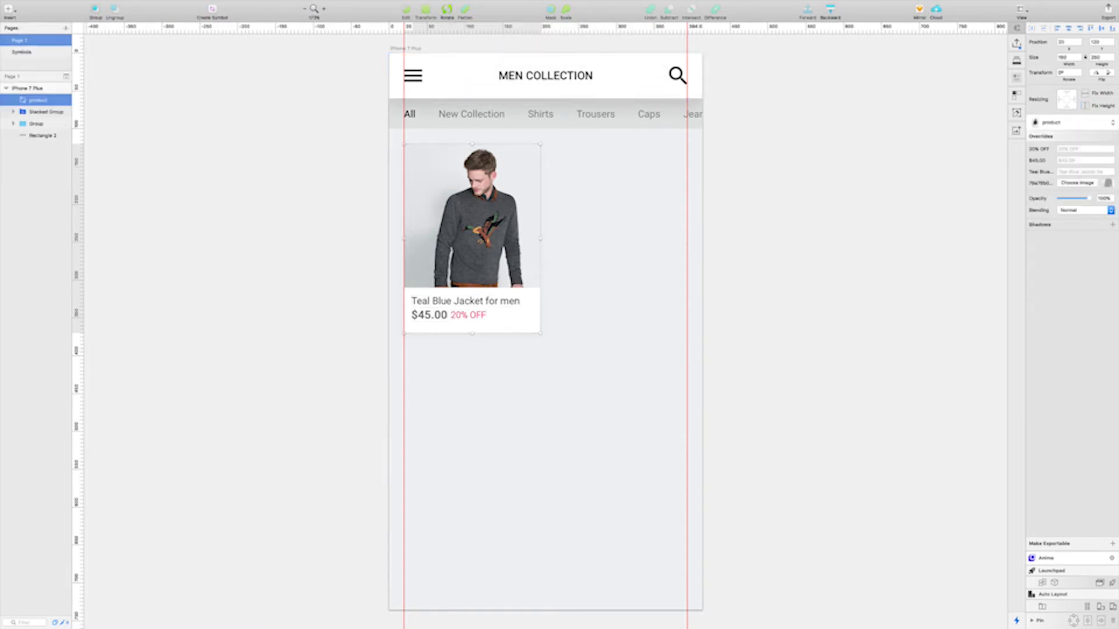
- Try out the product symbol's overrides by replacing its discount, price and title with random test text
click(1082, 147)
text(4)
key(Return)
key(Tab)
text(g)
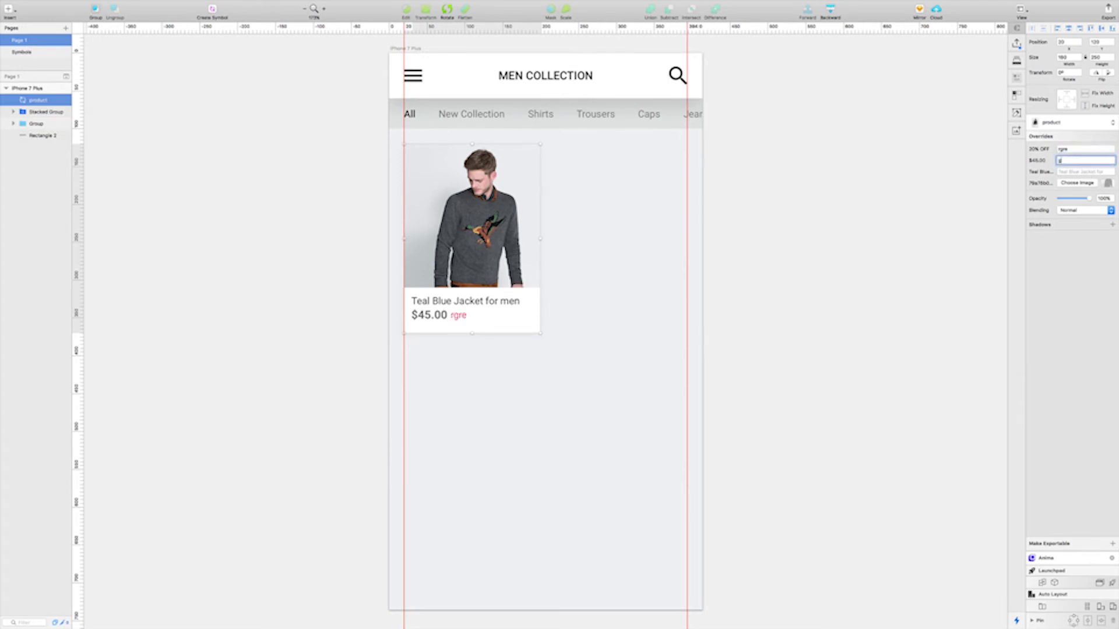
key(Return)
key(Tab)
text(grg)
key(Return)
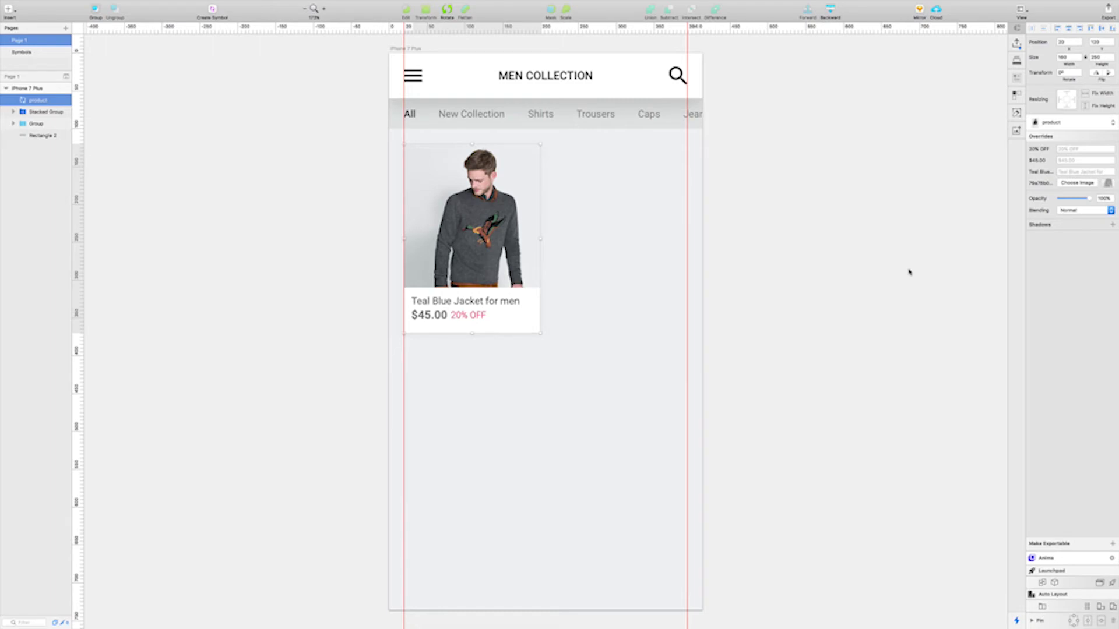
- Leave full screen and duplicate the product card beside the first one at X 223, Y 120
mouse_move(122, 2)
click(23, 15)
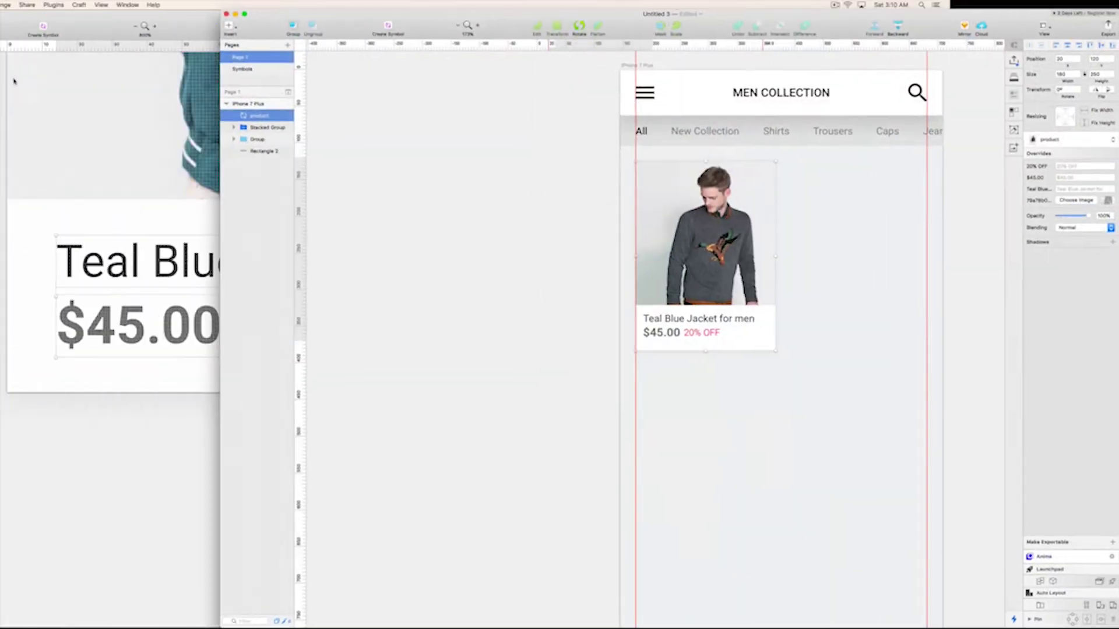
drag(481, 238, 635, 239)
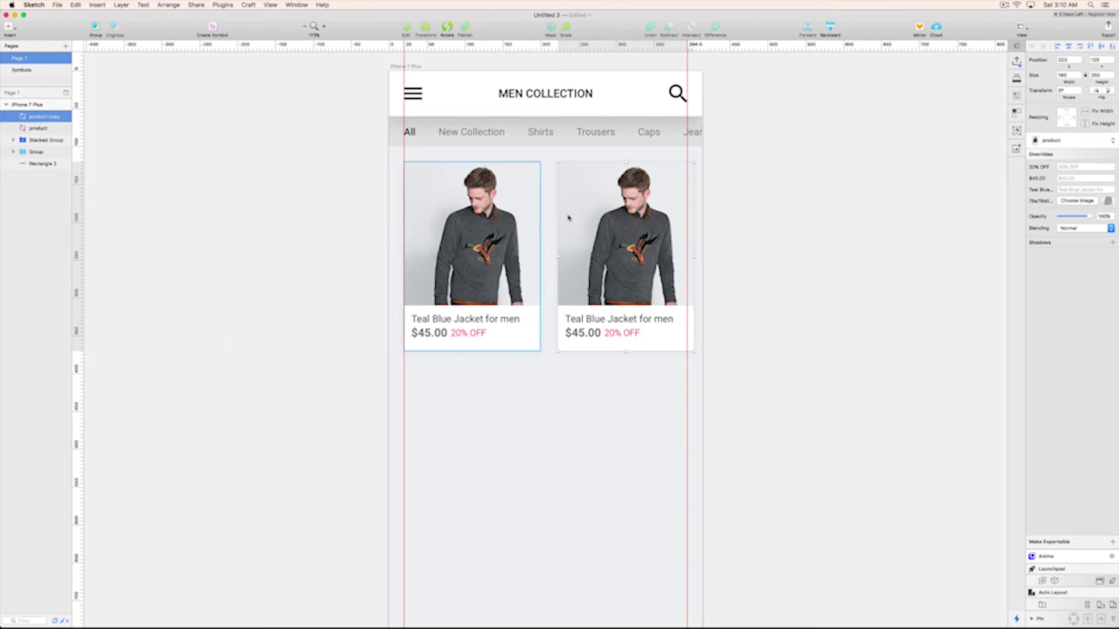
- Override the second card's image with the red plaid shirt photo from the untitled folder and return to full screen
key(ctrl+Left)
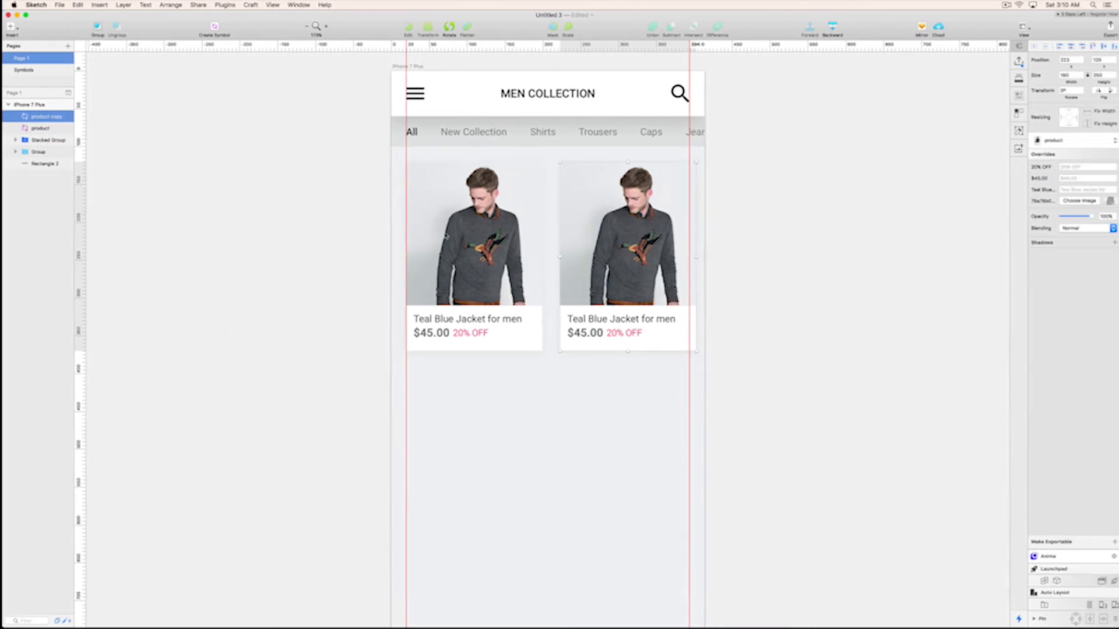
mouse_move(1, 227)
mouse_down()
mouse_move(652, 205)
mouse_move(1105, 208)
mouse_up()
click(134, 234)
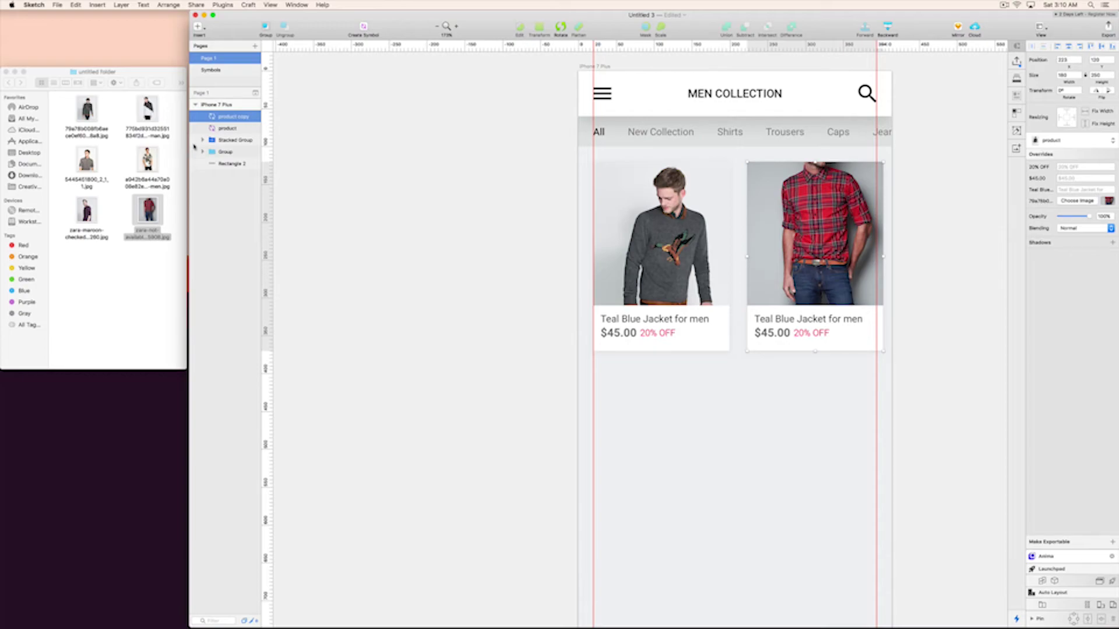
click(214, 15)
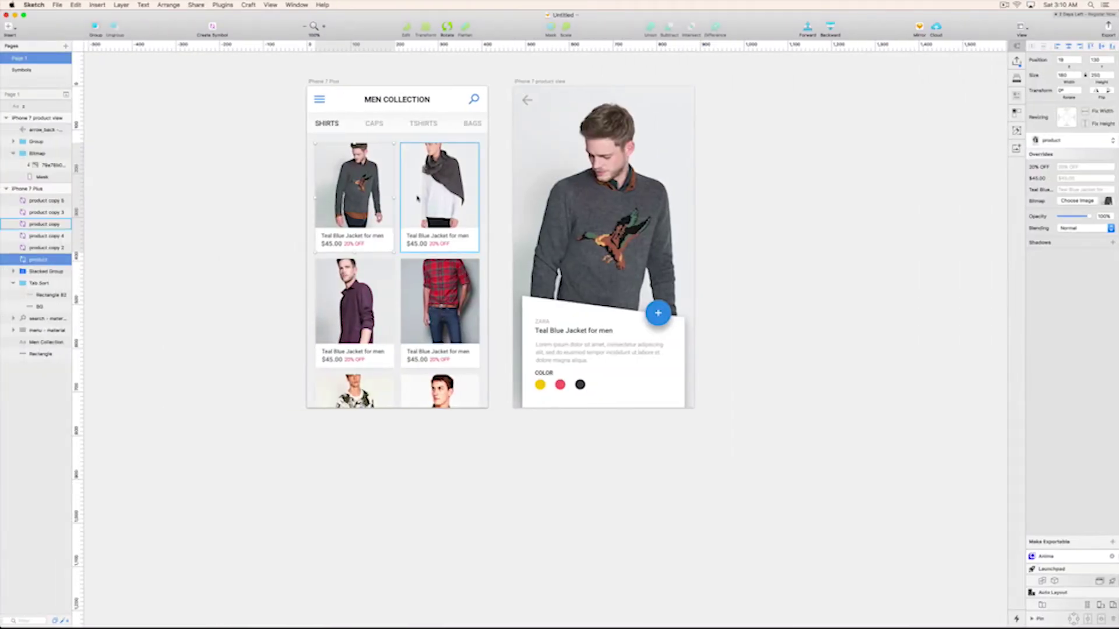
- Select and copy all six product cards from the iPhone 7 Plus artboard in the Untitled reference document
shift+click(328, 301)
shift+click(350, 388)
shift+click(435, 386)
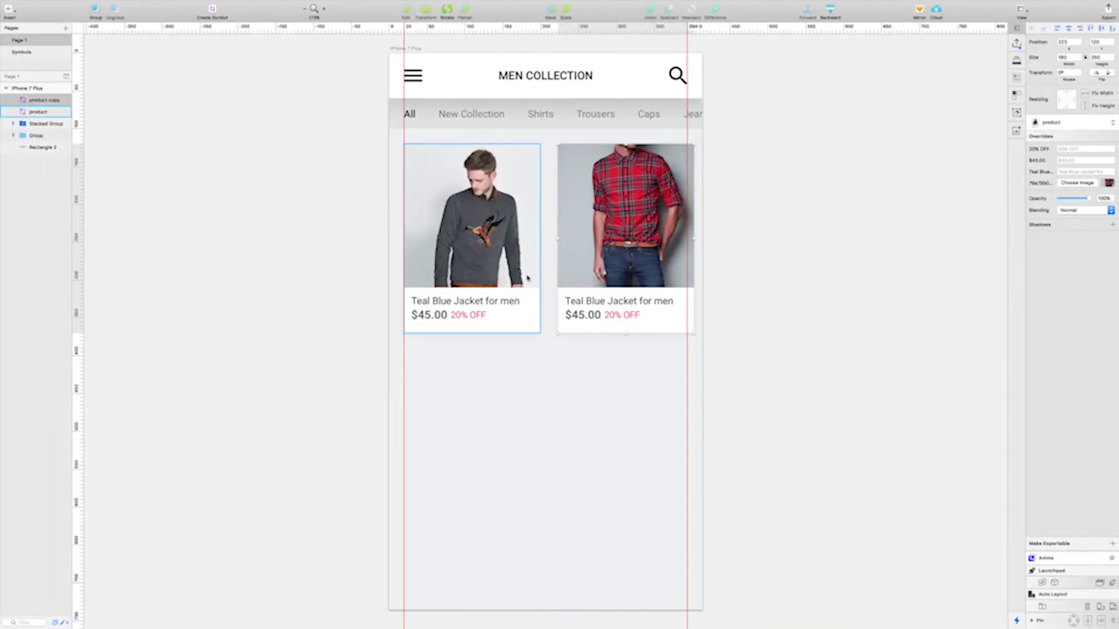
- Replace the two product cards with the six copied ones, fitted between the guides below the category bar
shift+click(592, 262)
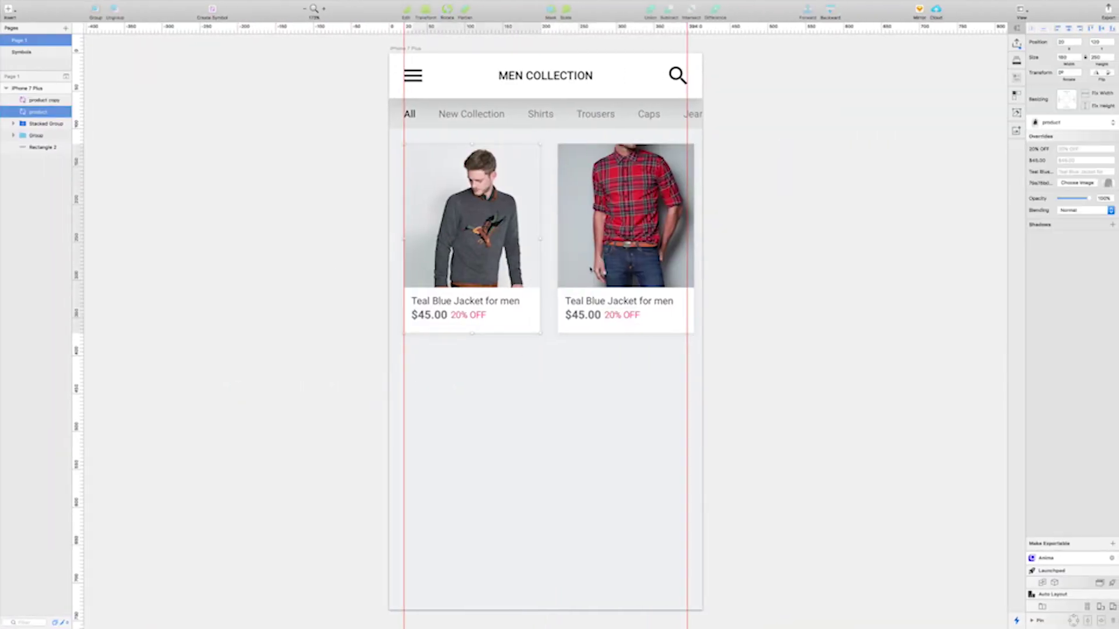
key(Delete)
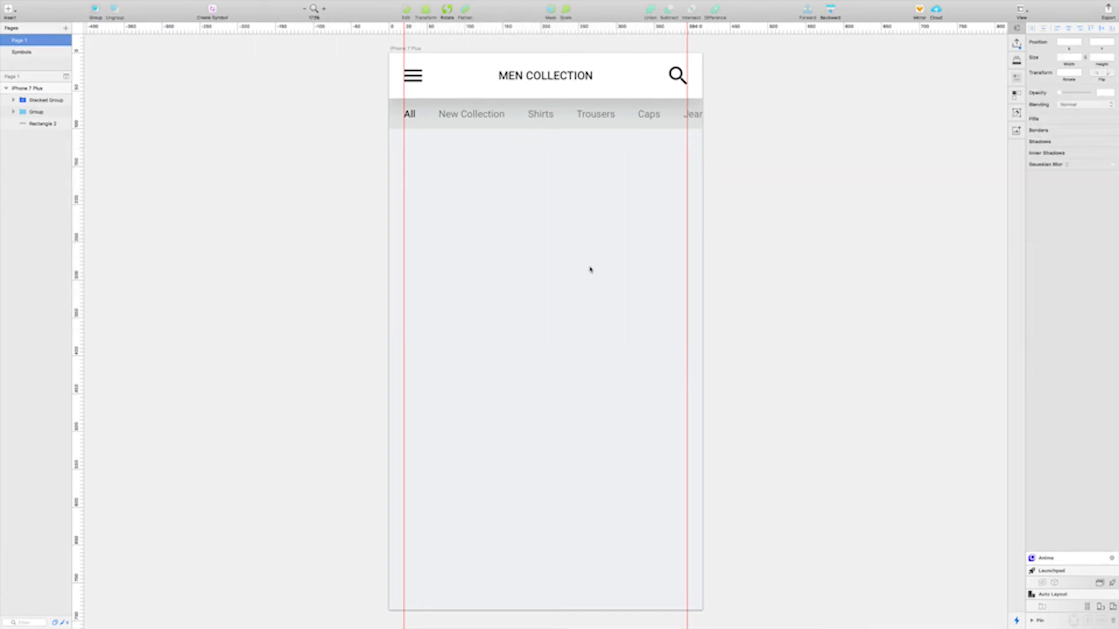
key(super+v)
drag(524, 136, 525, 225)
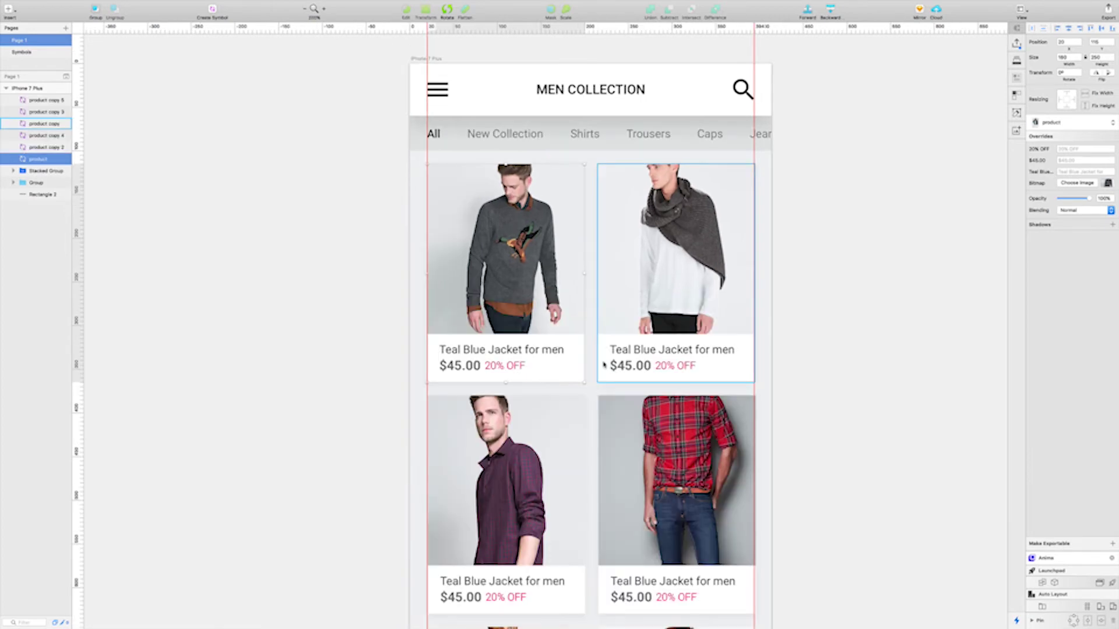
scroll(456, 449, down, 3)
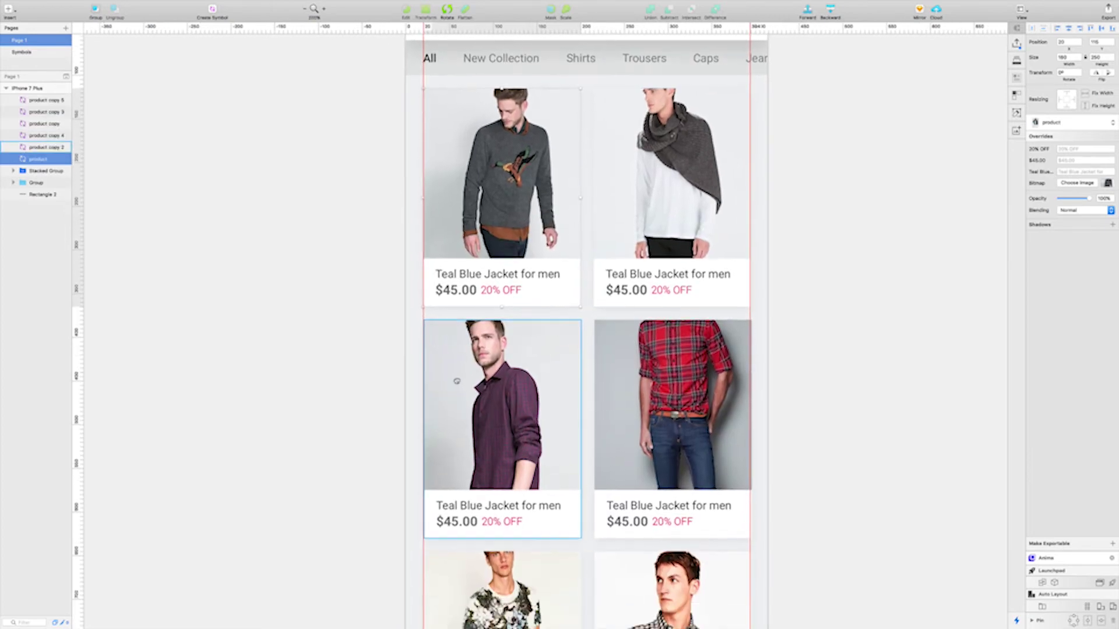
click(457, 380)
click(631, 414)
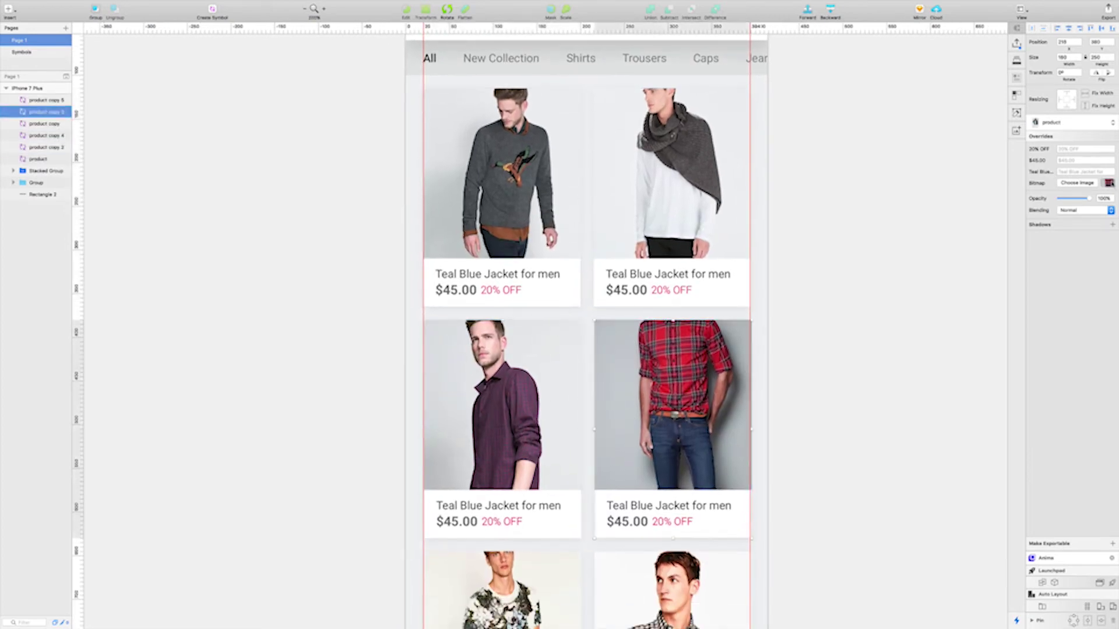
scroll(929, 402, down, 5)
alt+click(803, 275)
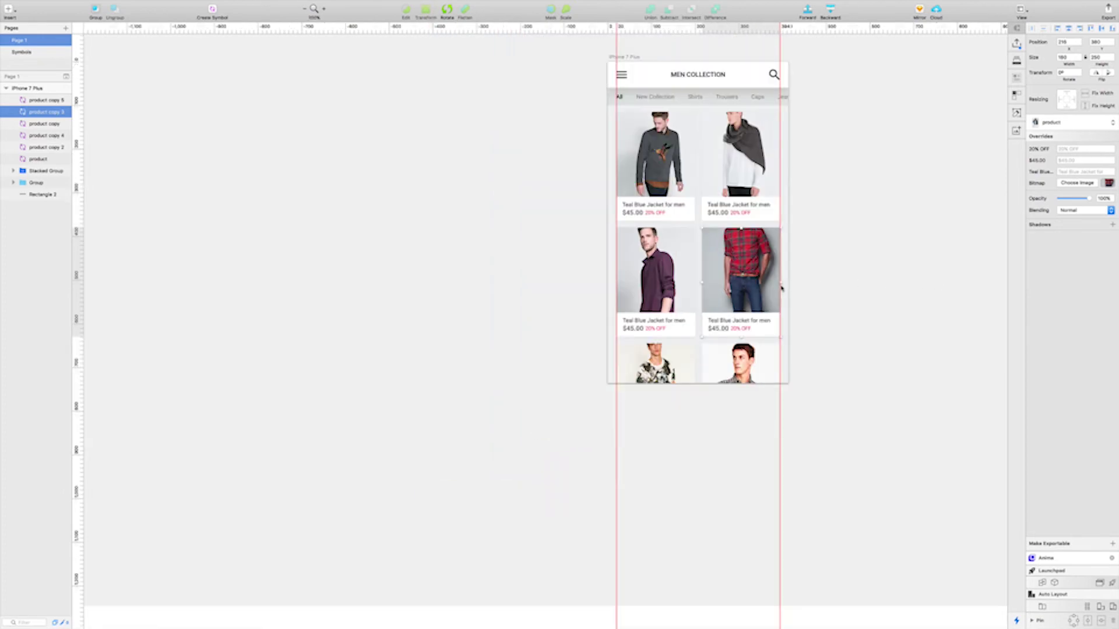
- Duplicate the iPhone 7 Plus artboard to the right of the original and delete all layers from the copy
drag(783, 288, 693, 383)
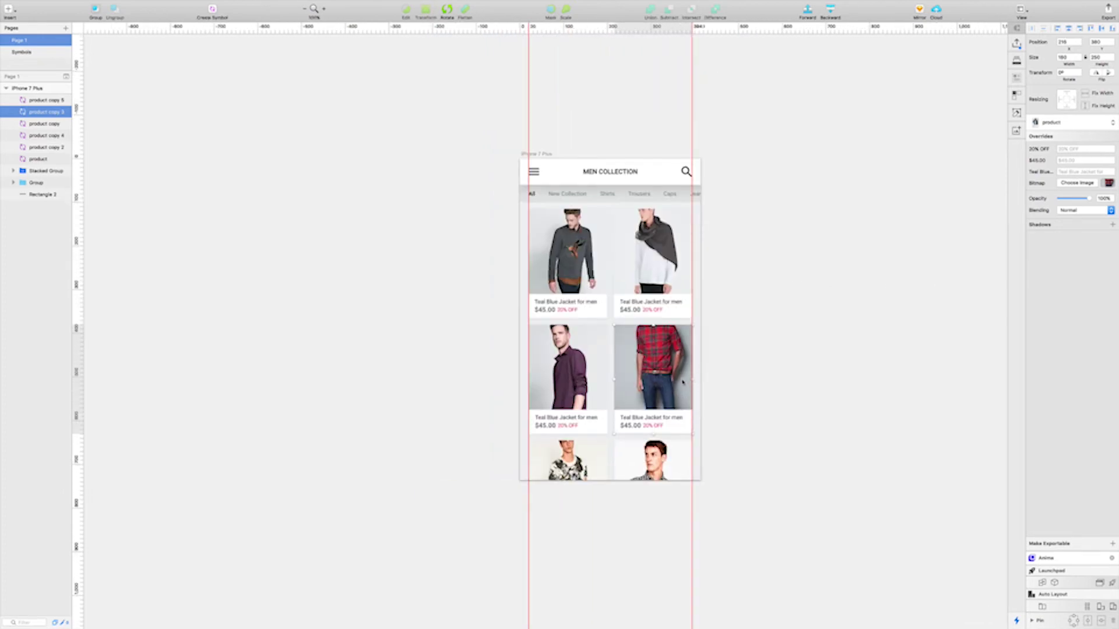
click(527, 154)
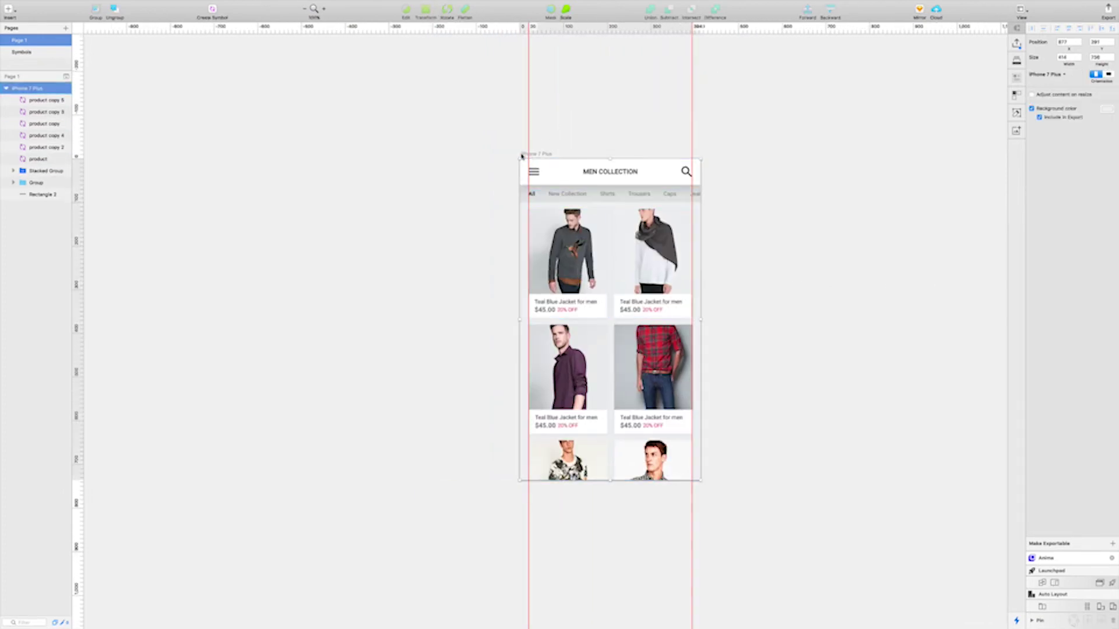
alt+drag(522, 156, 563, 158)
key(super+z)
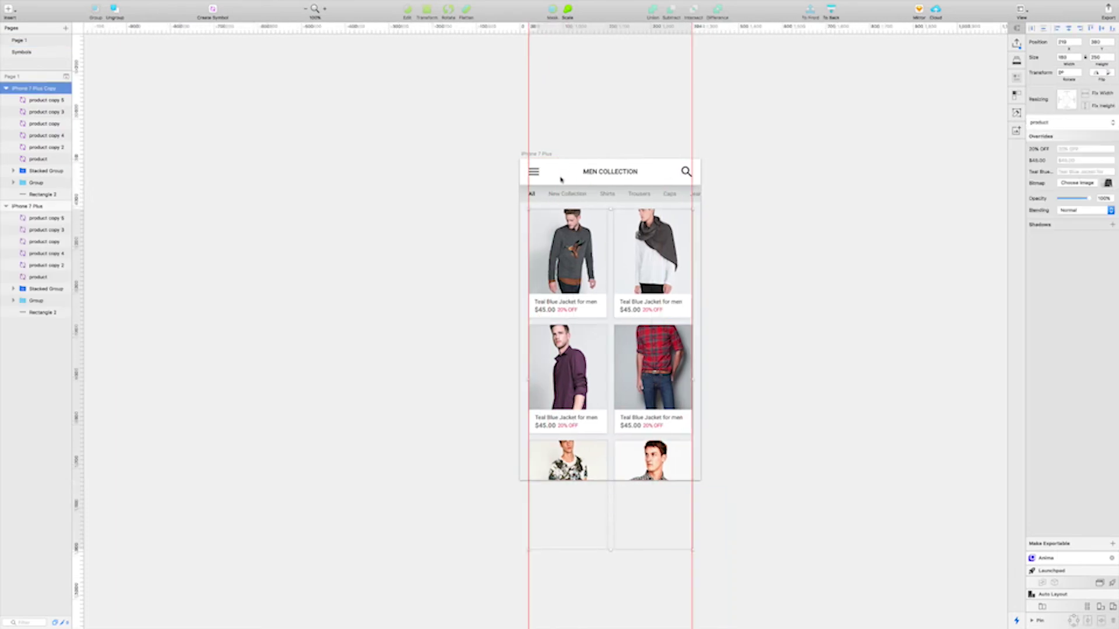
key(super+a)
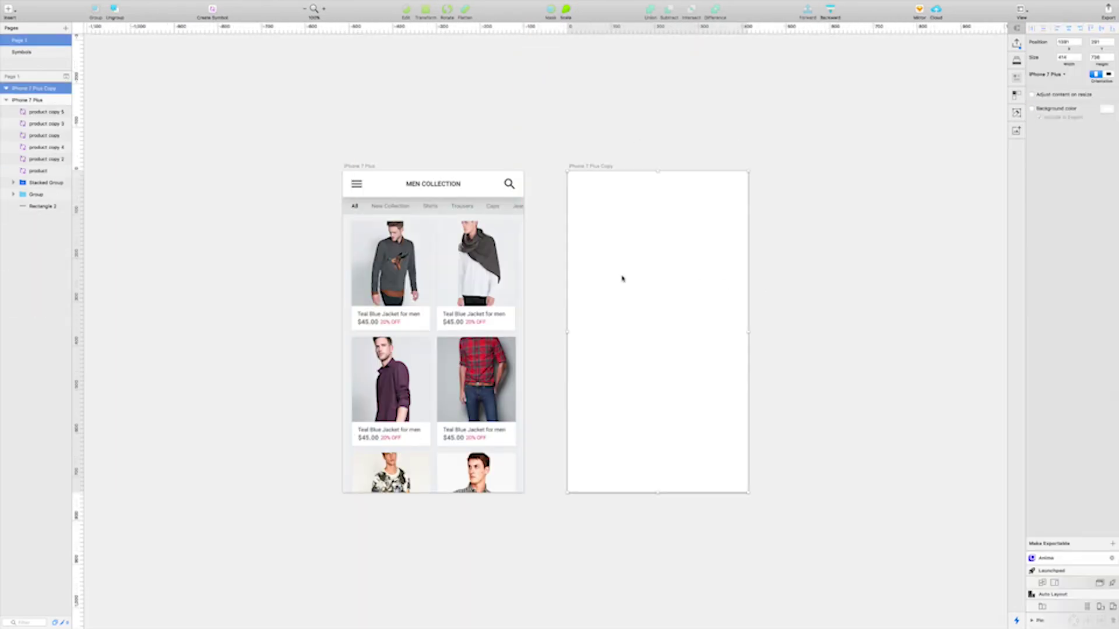
scroll(582, 256, up, 5)
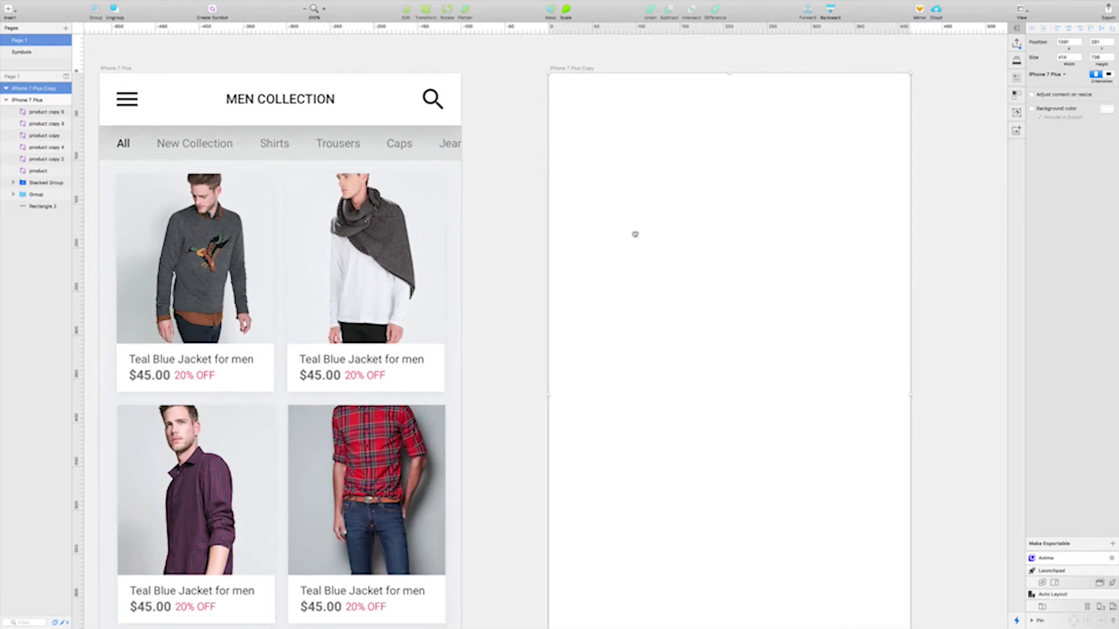
right_click(536, 218)
click(514, 138)
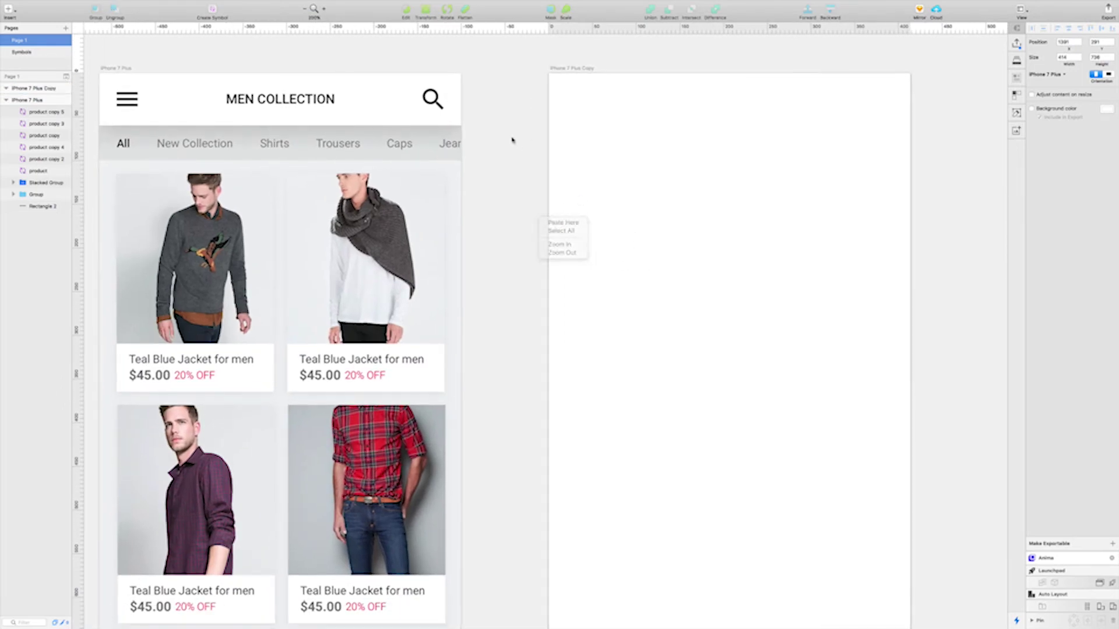
- Copy the duck sweater photo out of the product symbol and paste it onto the empty iPhone 7 Plus Copy artboard
key(z)
click(512, 138)
scroll(622, 254, down, 5)
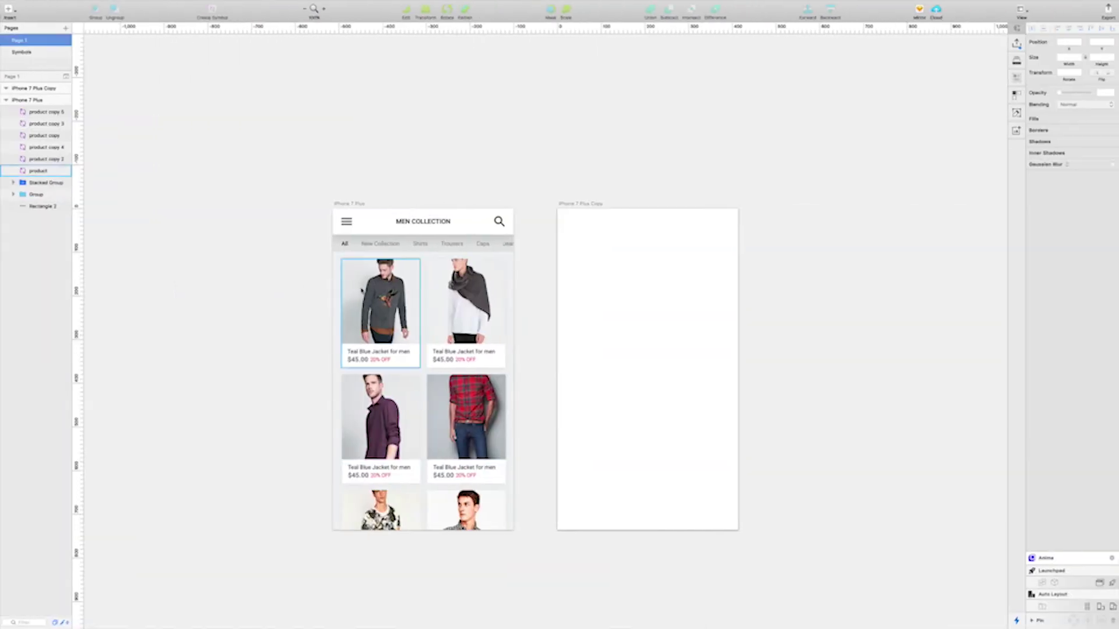
double_click(361, 292)
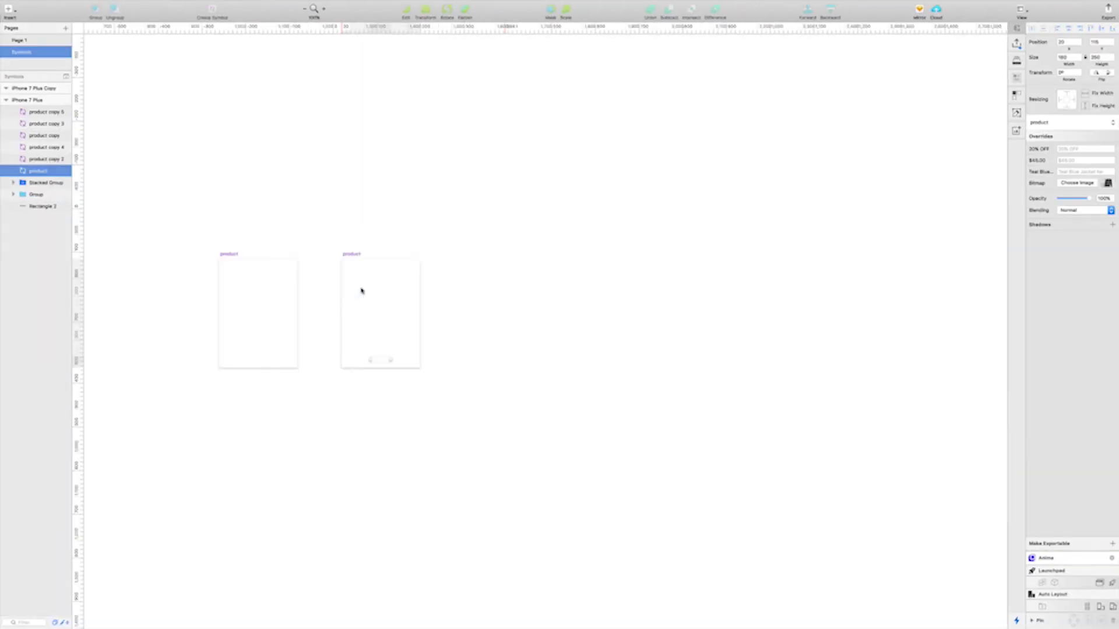
click(249, 295)
double_click(249, 294)
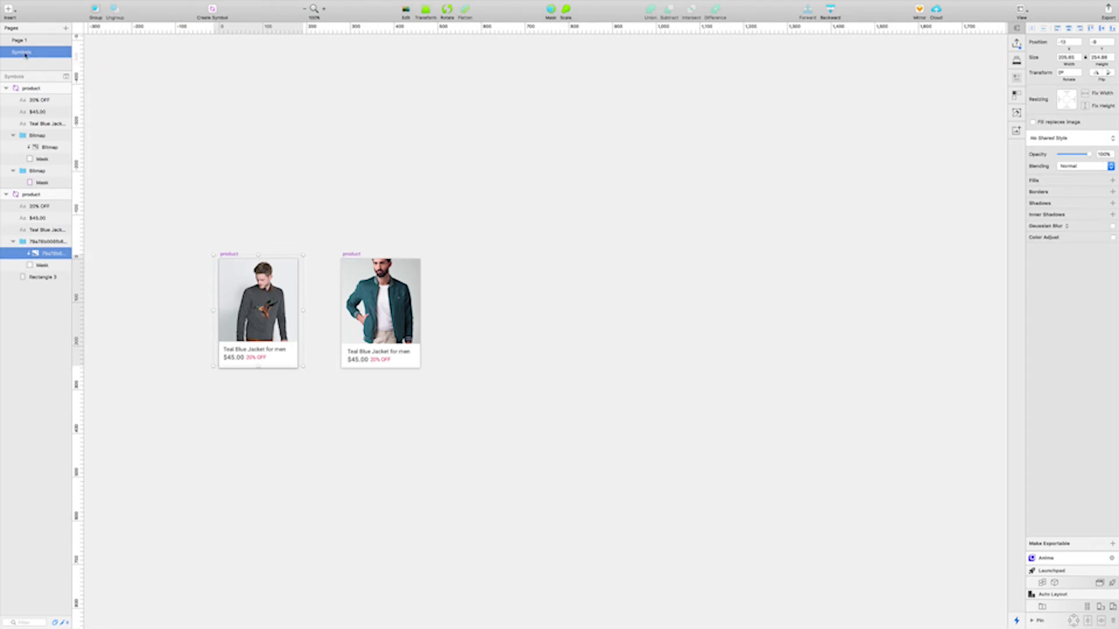
click(35, 40)
key(super+v)
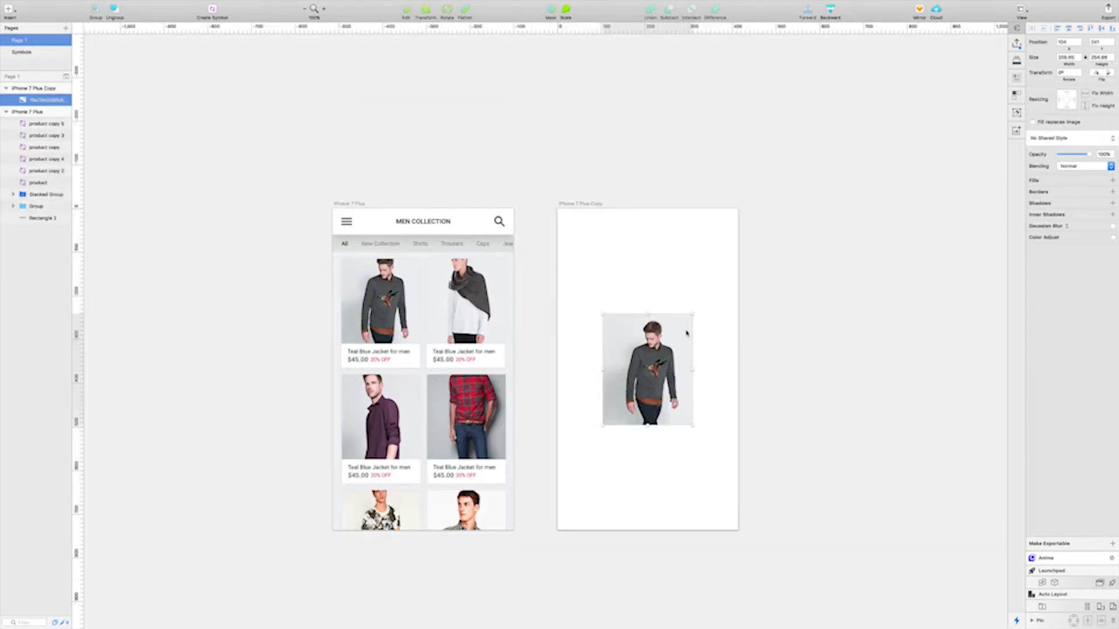
- Enlarge the pasted photo to about 603 px wide so it fills the artboard, and shift it slightly left to center the model
drag(693, 313, 814, 167)
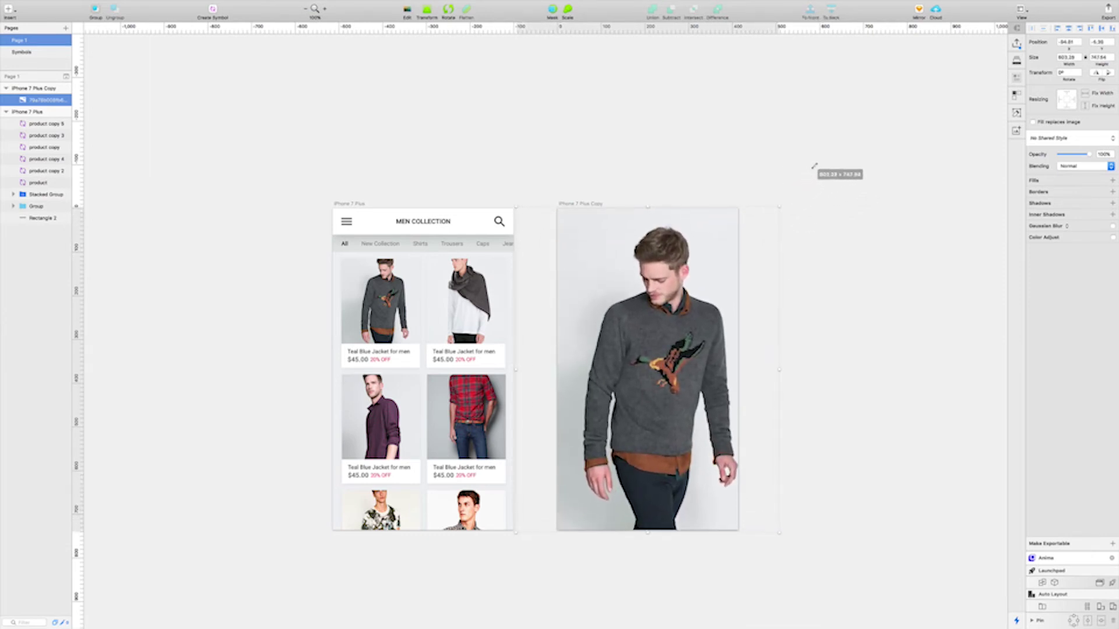
click(824, 265)
drag(699, 373, 685, 373)
- Draw a borderless white rectangle about 364 × 332 px over the lower part of the sweater photo
key(r)
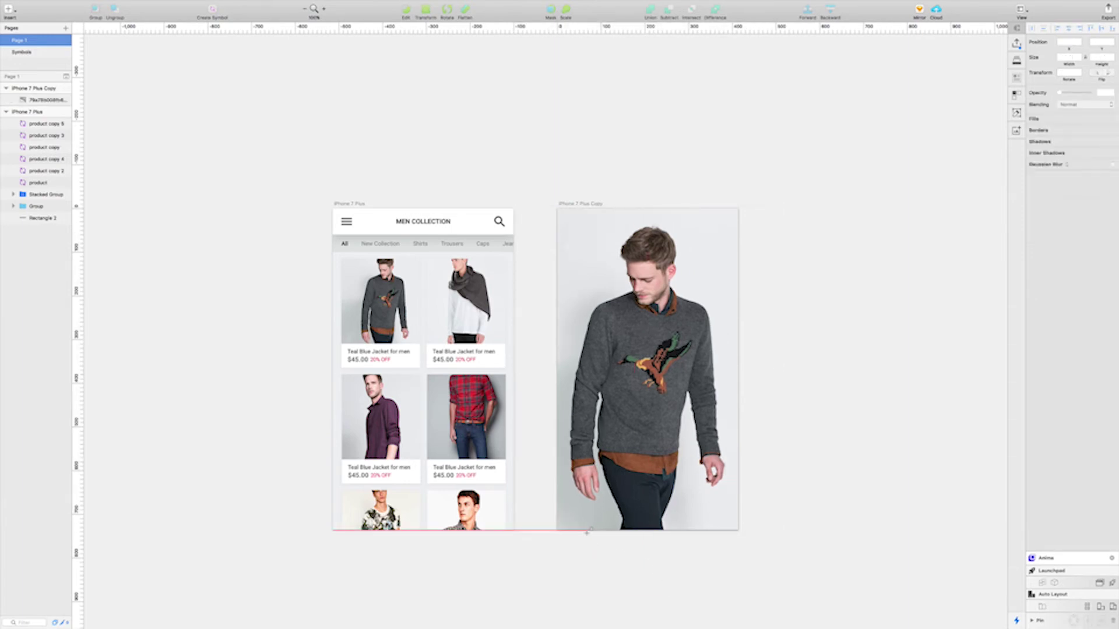
drag(582, 530, 721, 384)
click(1031, 228)
click(1044, 194)
click(1100, 357)
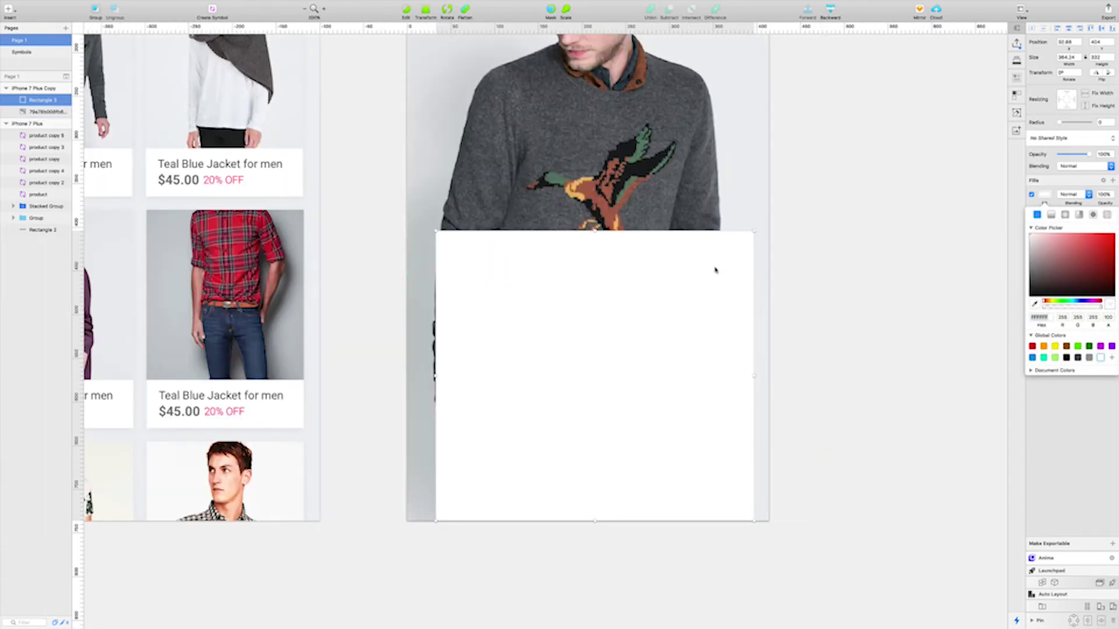
- Lower the white rectangle's upper-right corner point by about 89 px to give it a slanted top edge
double_click(692, 304)
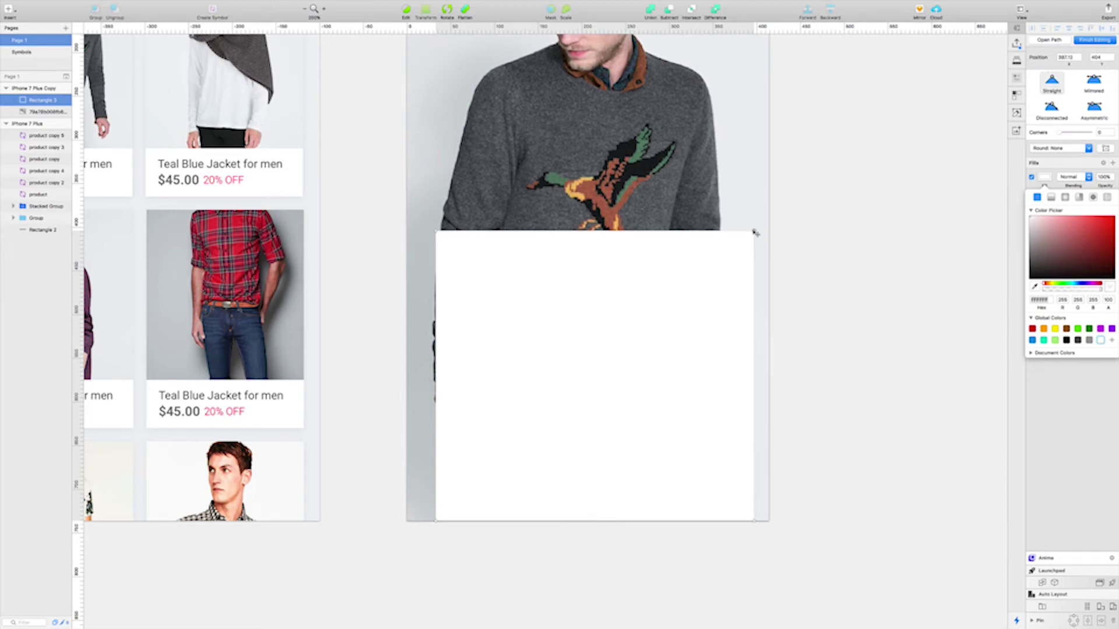
drag(755, 233, 753, 311)
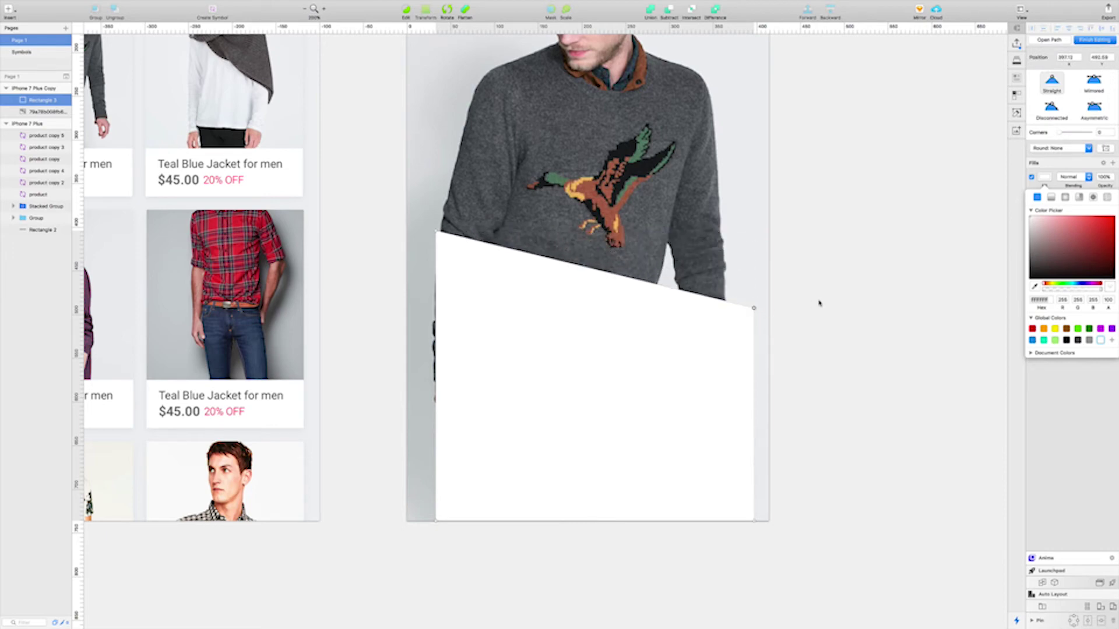
key(Escape)
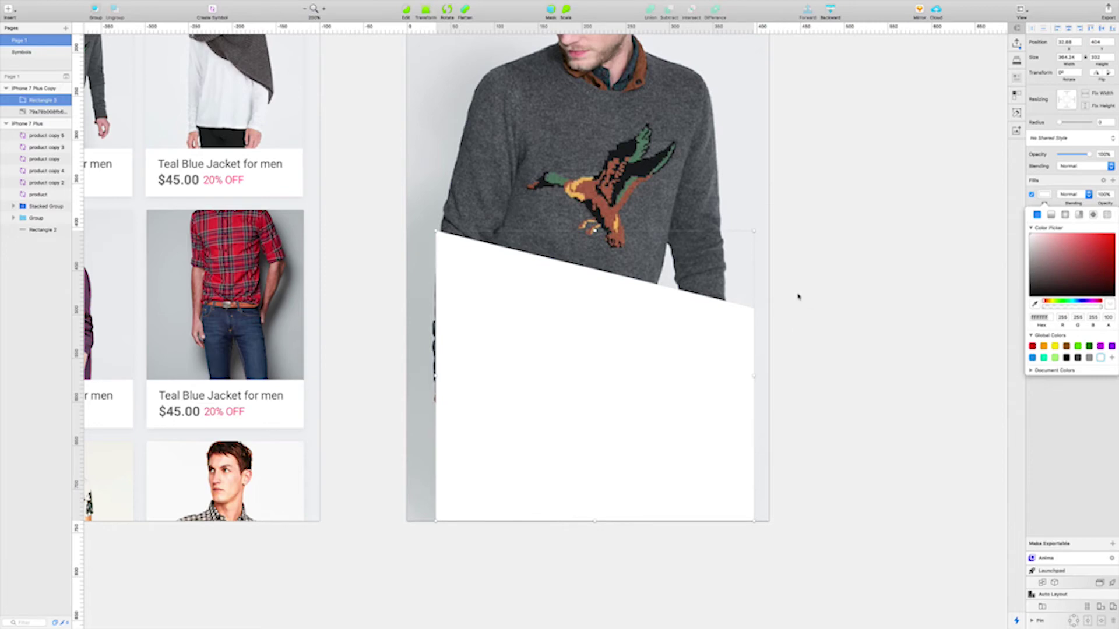
- Replace the slanted rectangle with the product details group copied from the Untitled reference document's product view
key(super+minus)
scroll(752, 334, up, 2)
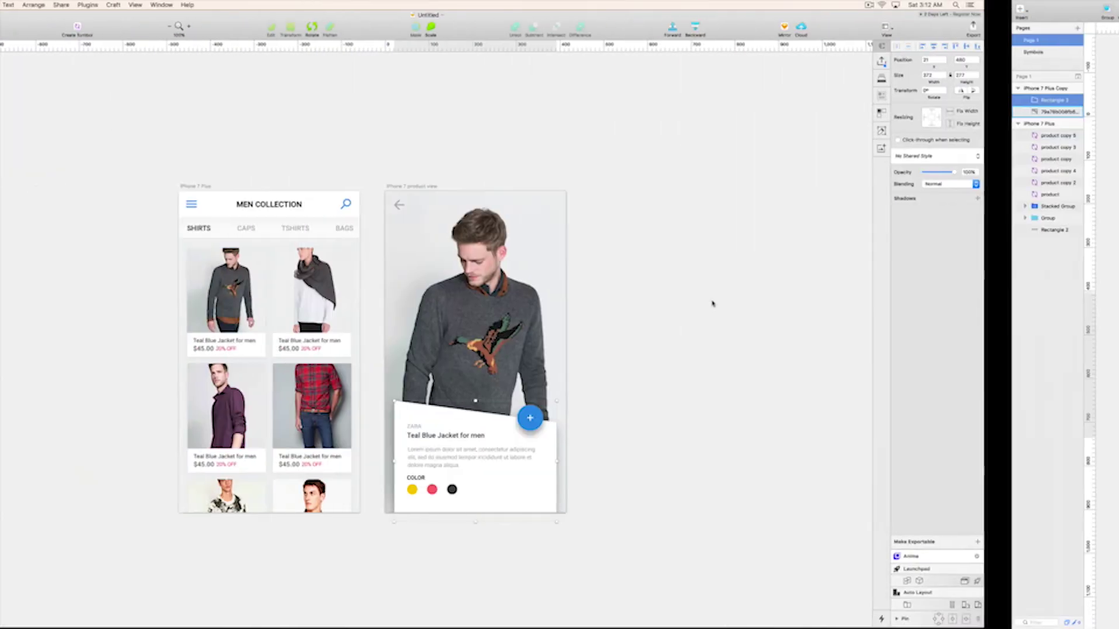
key(super+plus)
scroll(604, 424, down, 2)
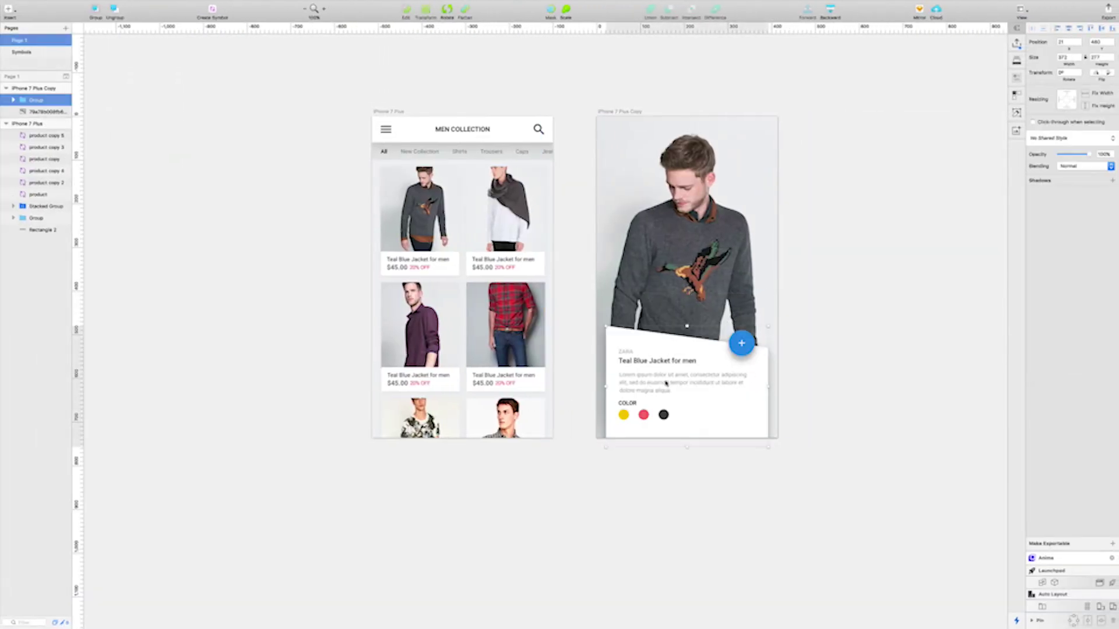
click(804, 438)
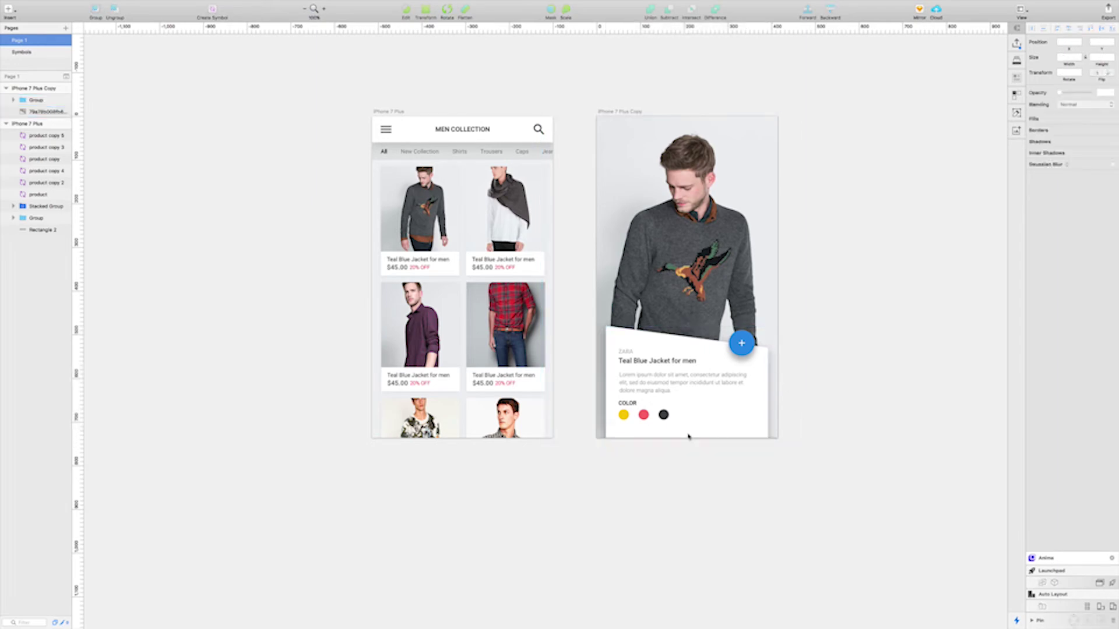
- Examine the details card's brand, title, description, color label, color swatches and round plus button one by one
scroll(670, 395, up, 4)
double_click(582, 308)
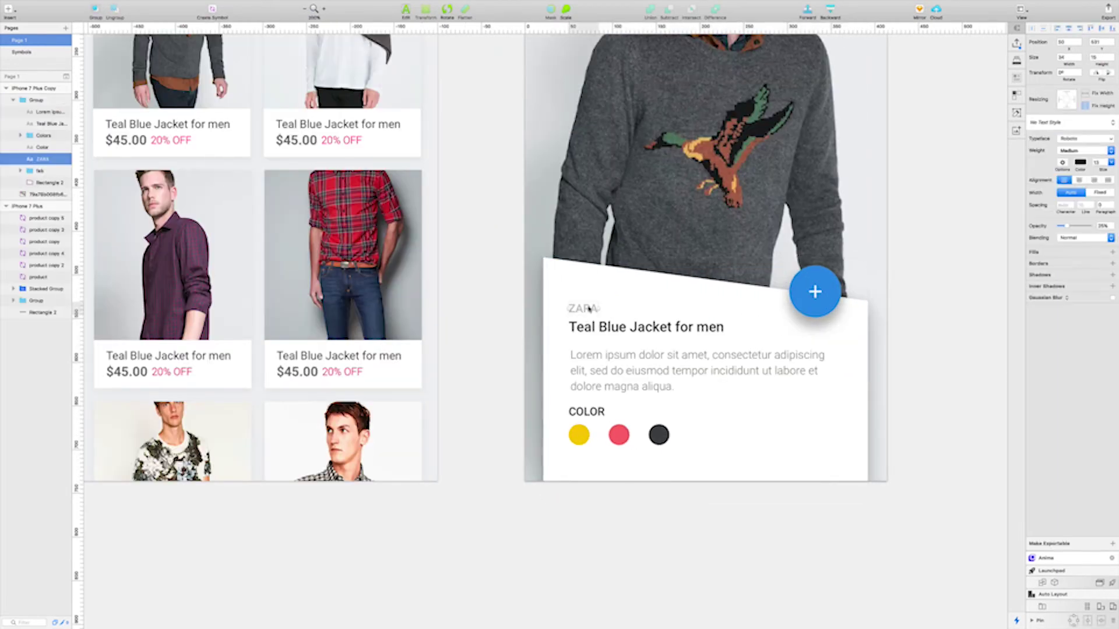
click(691, 322)
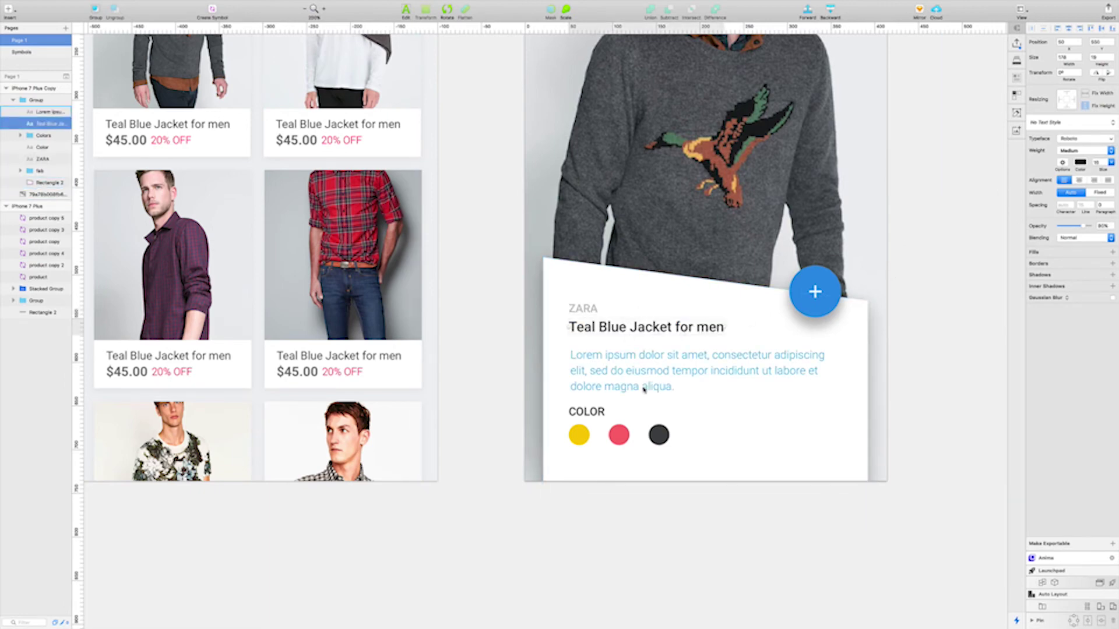
click(654, 357)
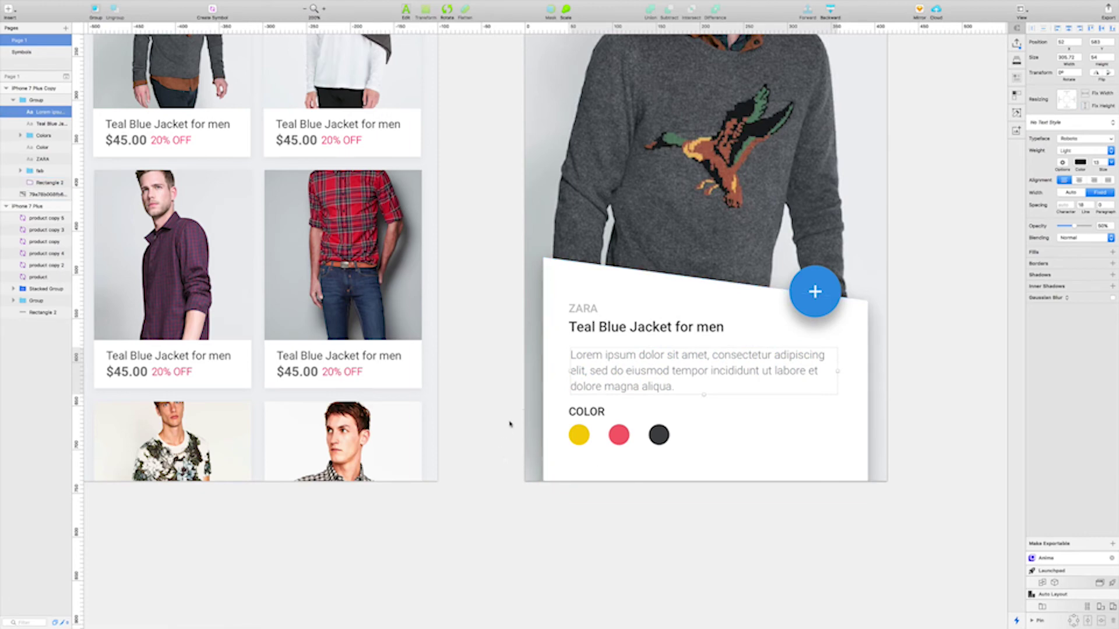
click(584, 414)
click(583, 432)
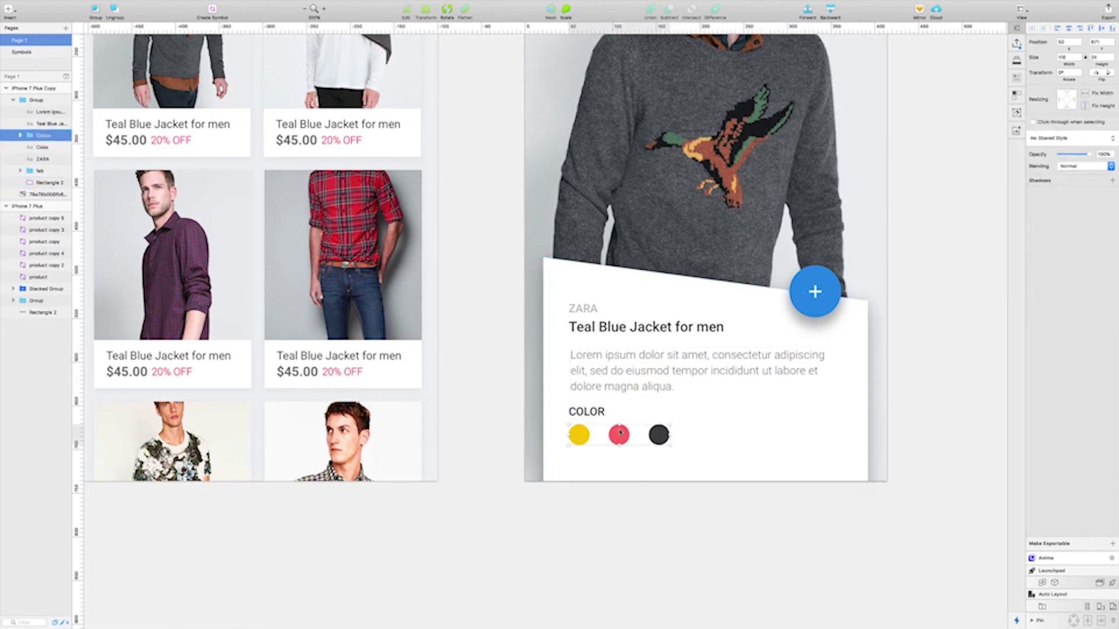
click(816, 306)
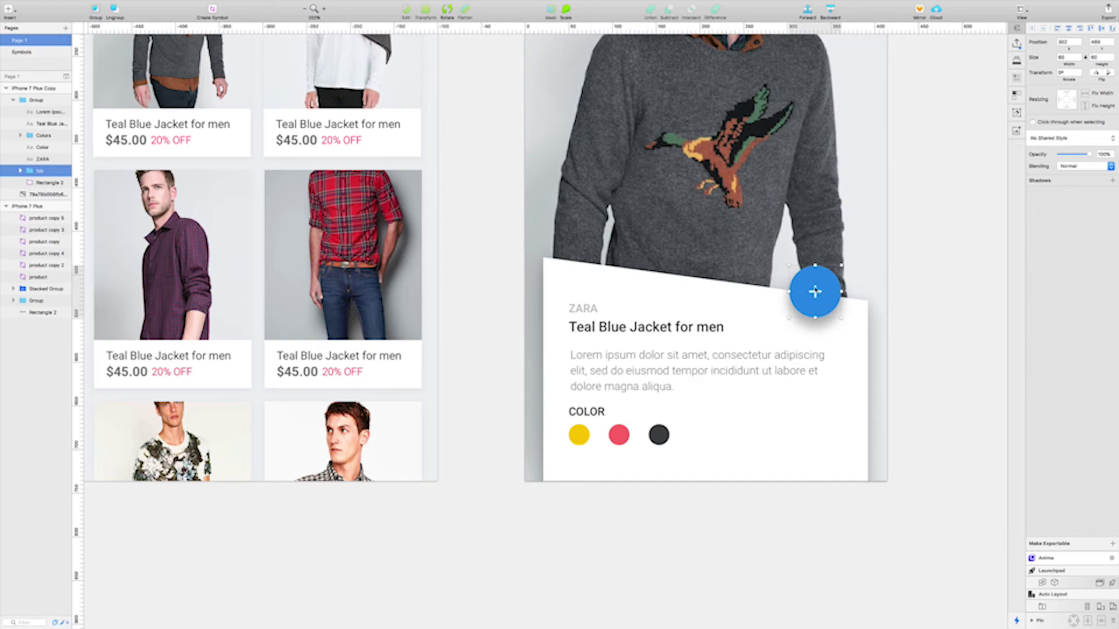
- Copy the back arrow icon from the reference document's product view and paste it onto the iPhone 7 Plus Copy artboard
scroll(815, 291, up, 5)
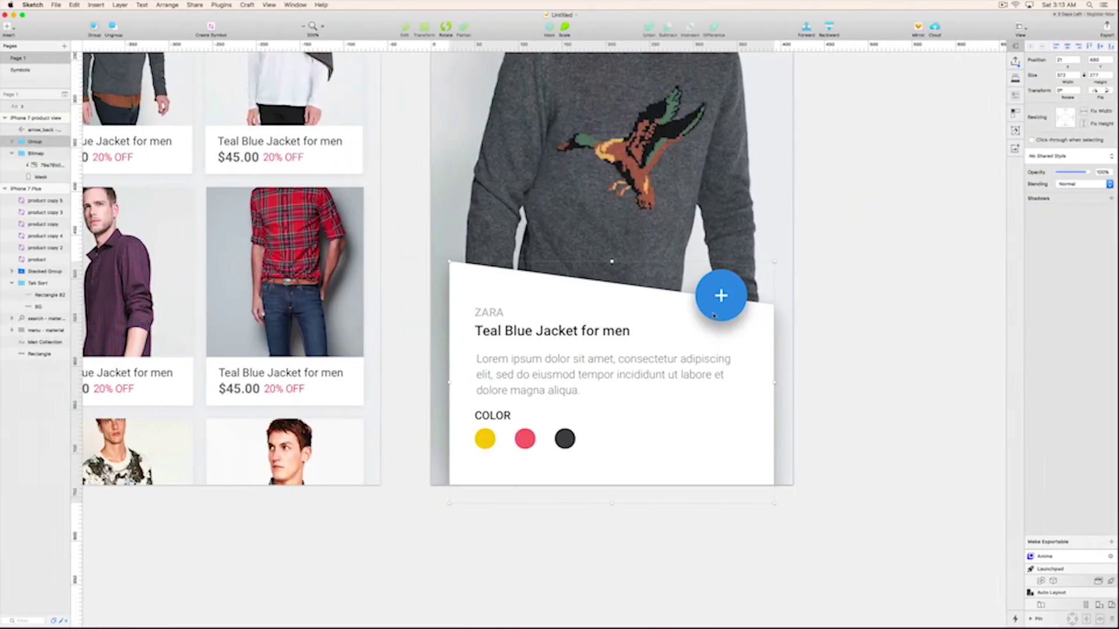
scroll(555, 190, up, 6)
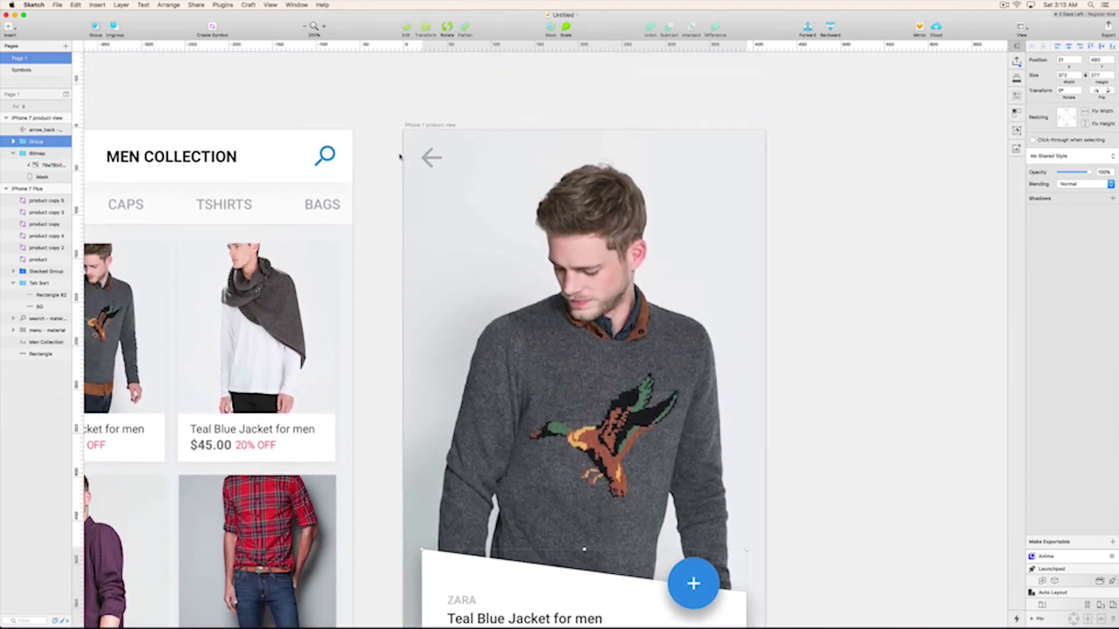
click(431, 166)
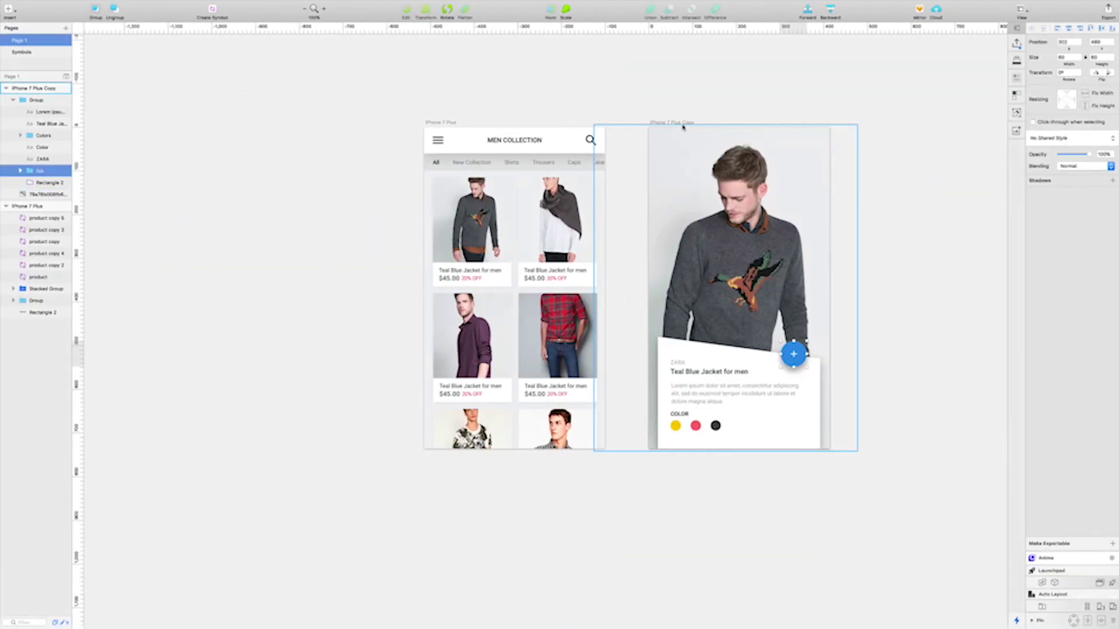
click(661, 124)
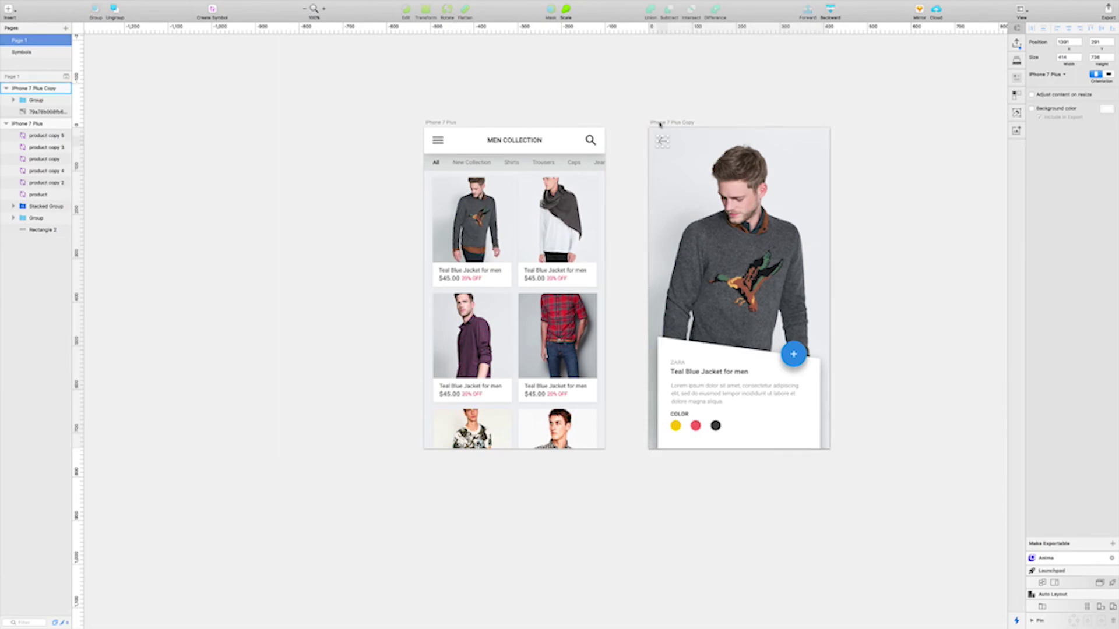
key(super+v)
drag(915, 265, 882, 272)
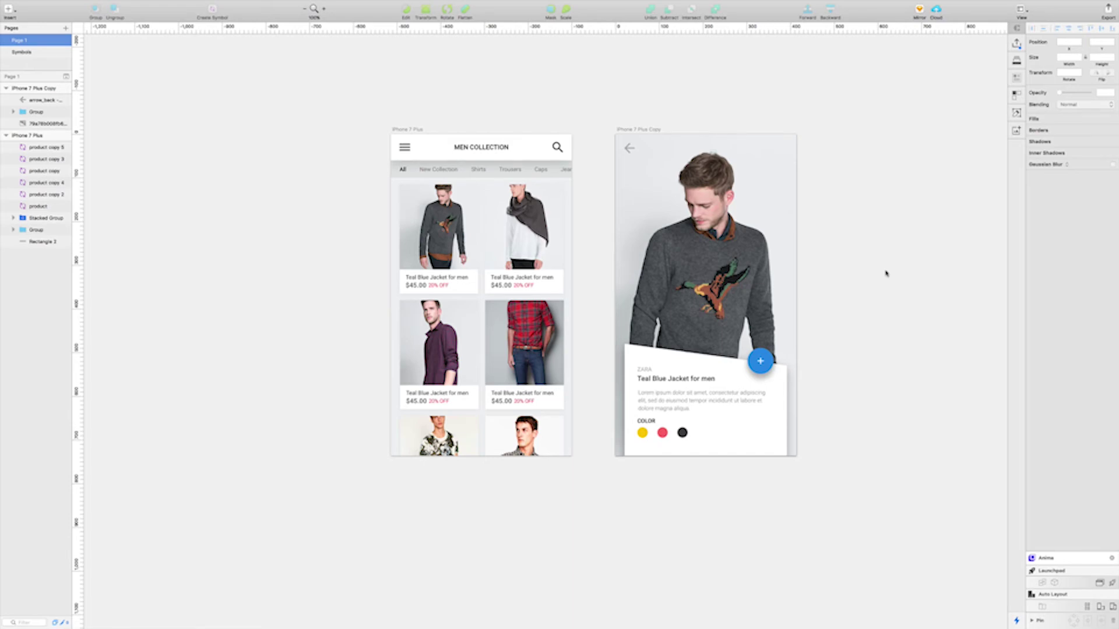
- Fill the menu and search icons in the Men Collection header with blue from the global colors
super+click(404, 147)
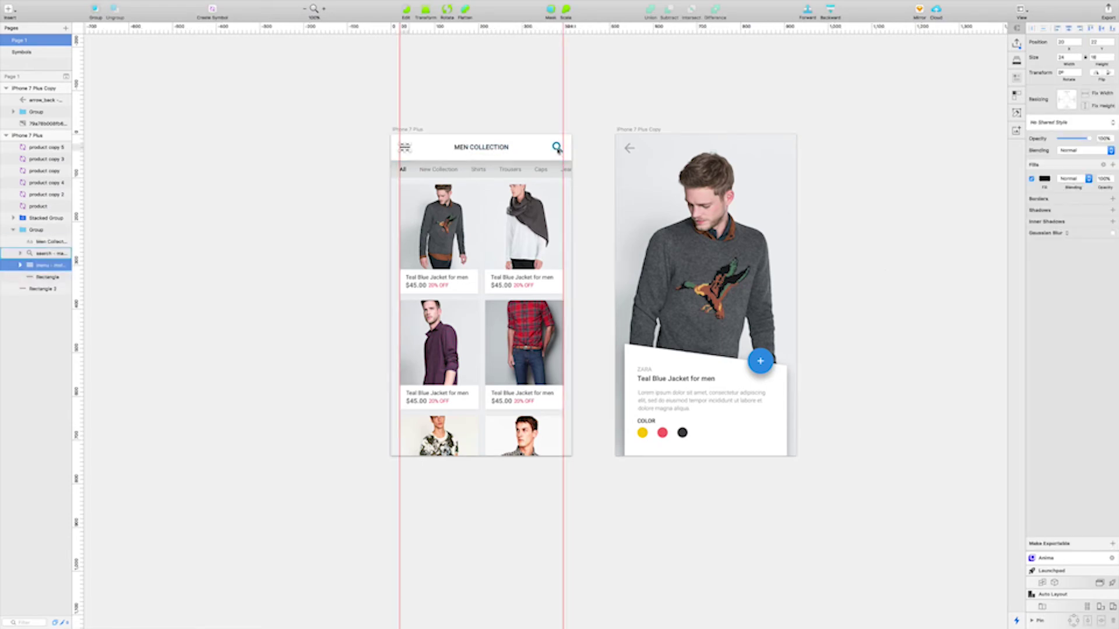
shift+click(559, 148)
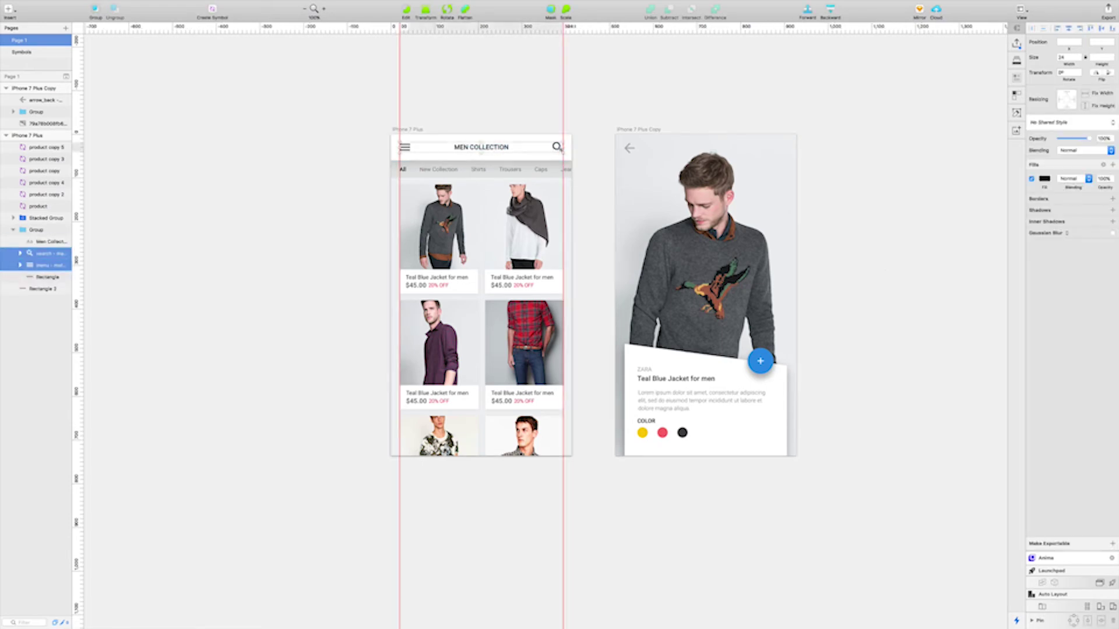
click(1041, 182)
click(1031, 341)
click(318, 277)
scroll(319, 277, left, 2)
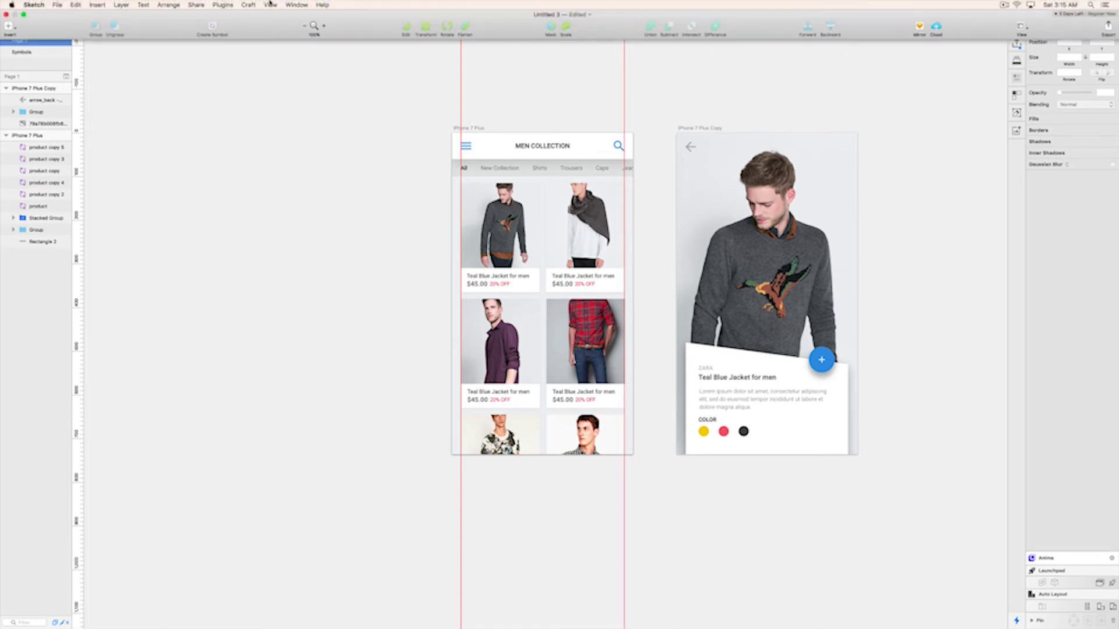
- Send the artboards to Flinto with the Send to Flinto plugin at 300% scale and iPhone 7 Plus device size
click(230, 4)
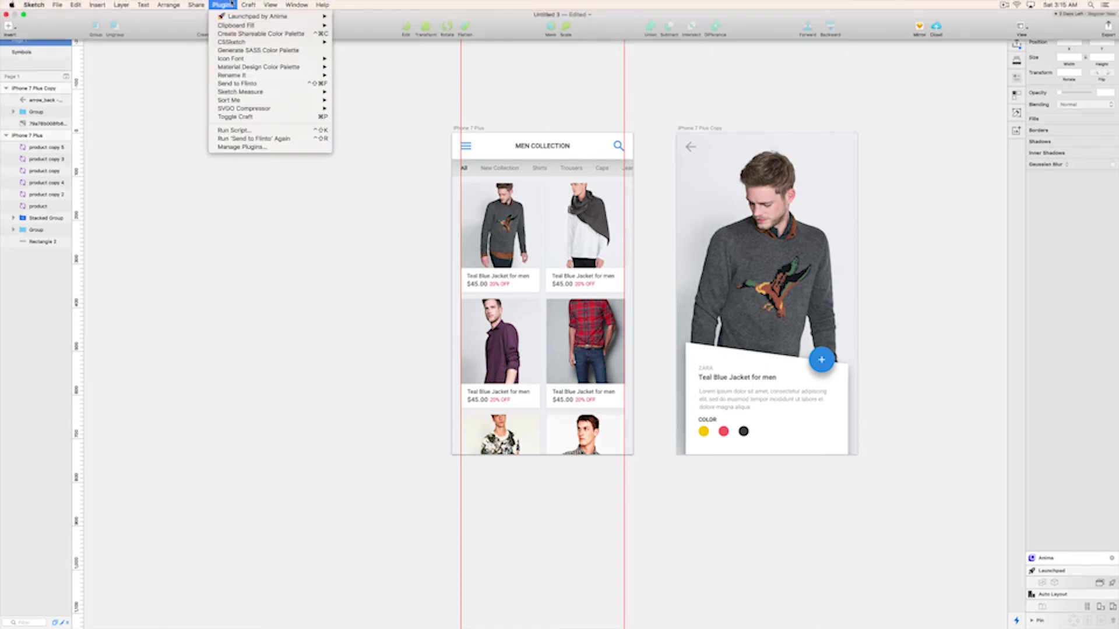
click(281, 85)
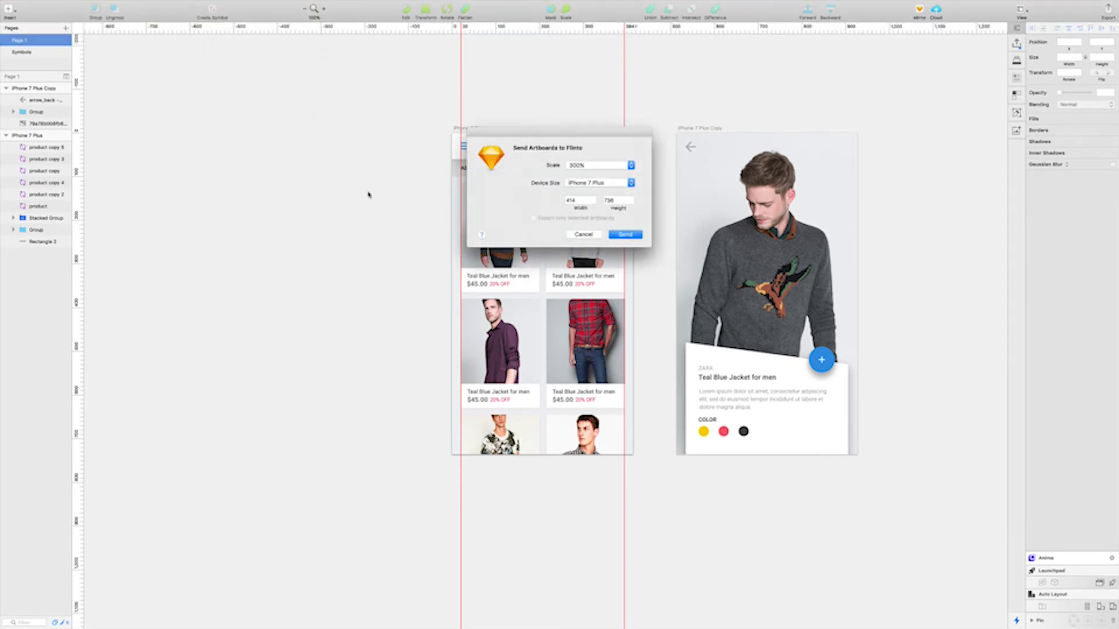
key(Return)
- Add a Tap gesture to the first product card targeting iPhone 7 Plus Copy, and create a new transition for it
drag(676, 306, 545, 301)
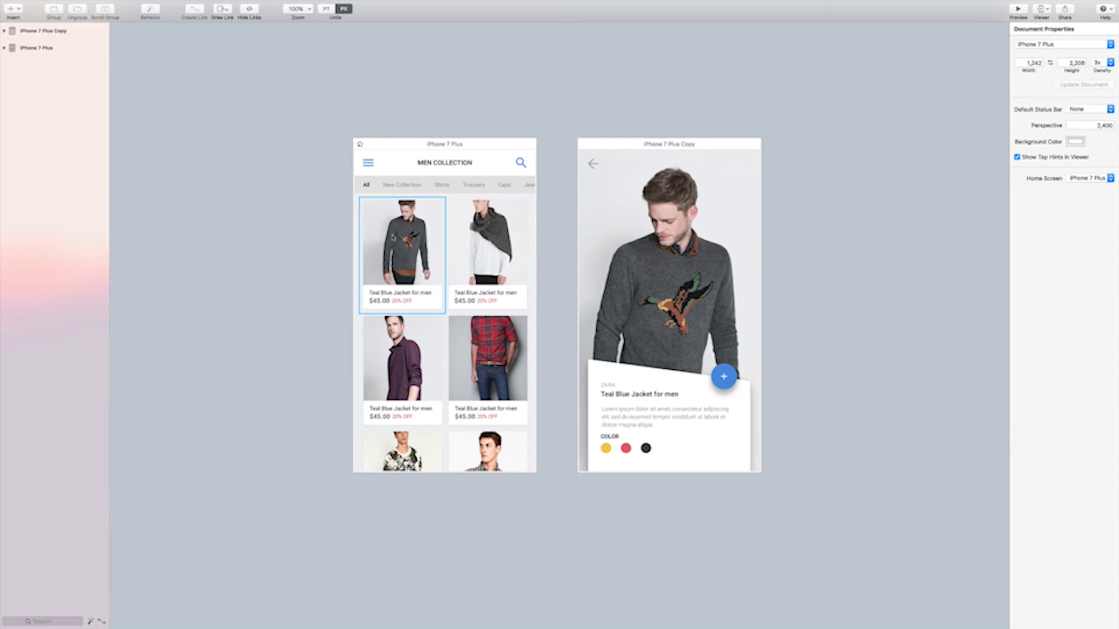
click(376, 252)
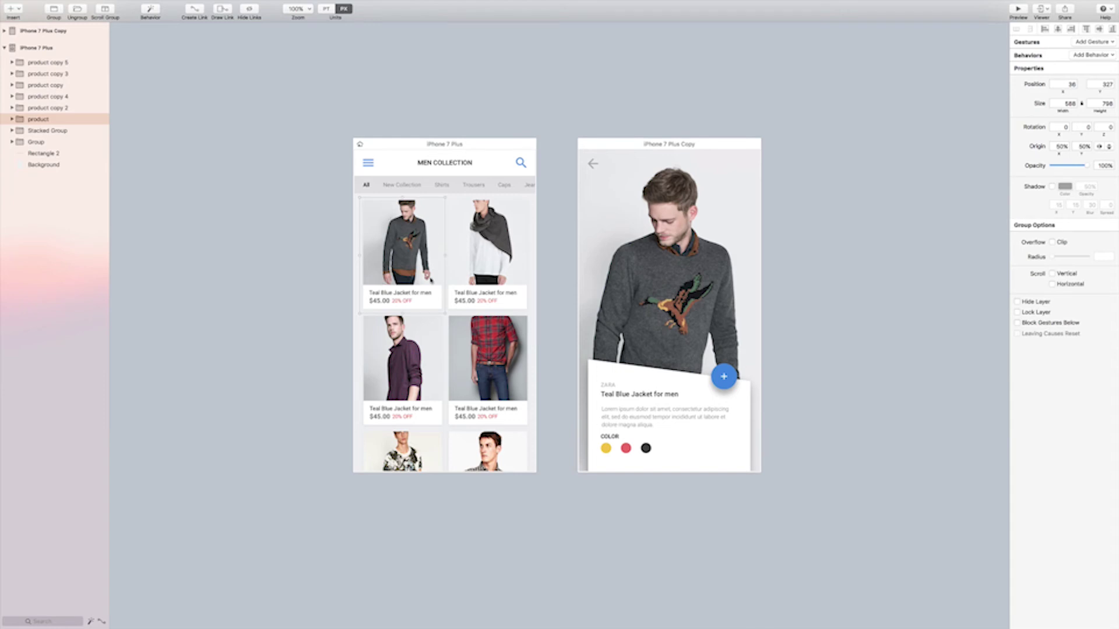
click(1098, 43)
click(1091, 53)
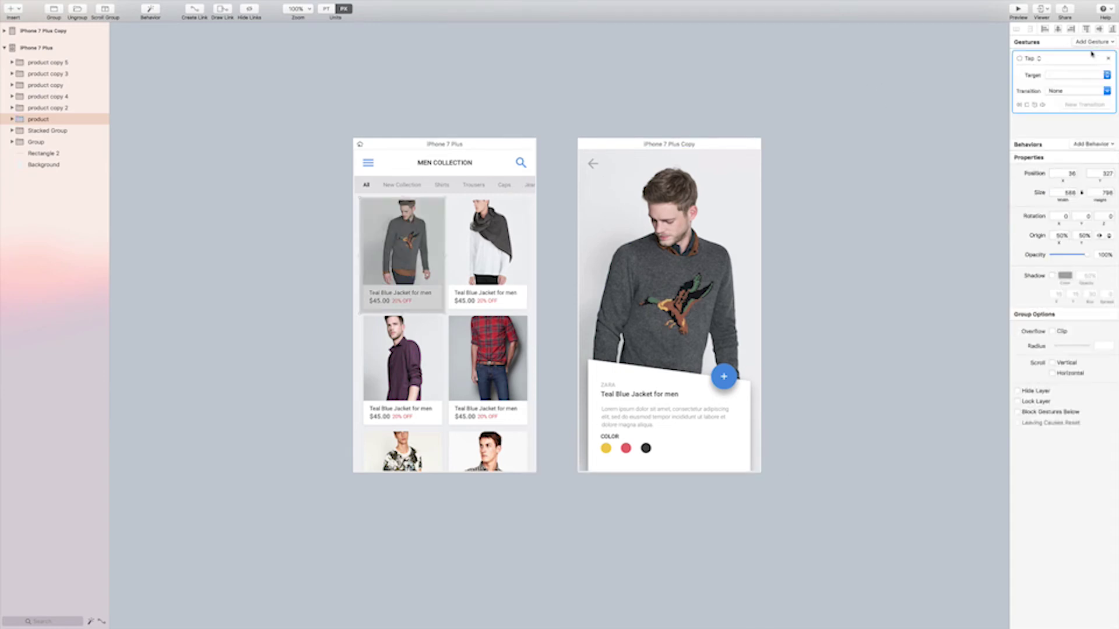
click(1066, 80)
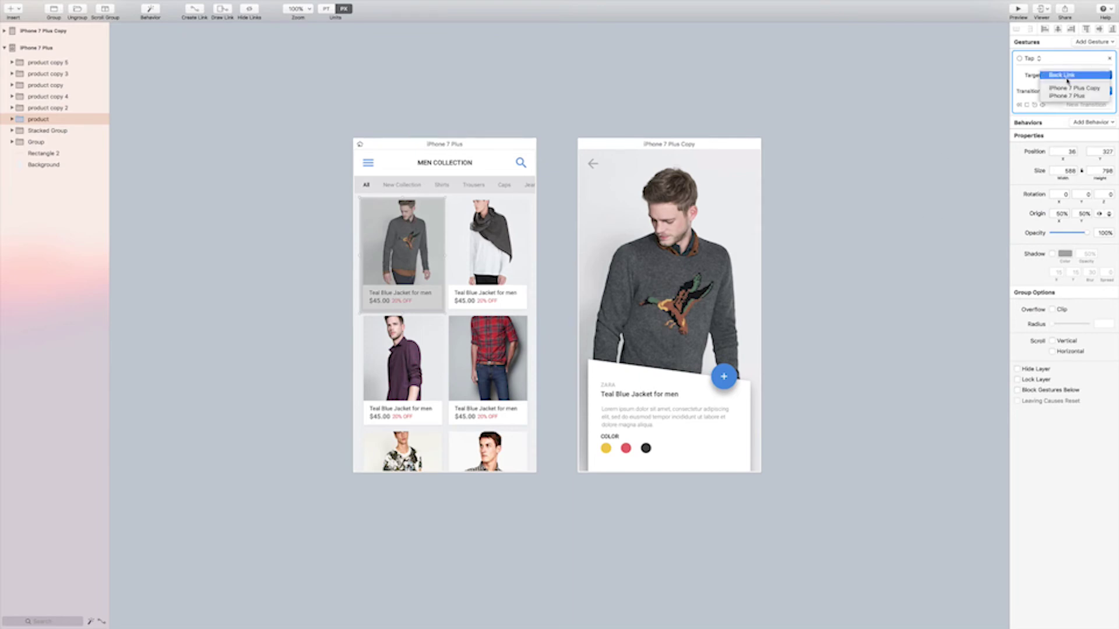
click(1069, 91)
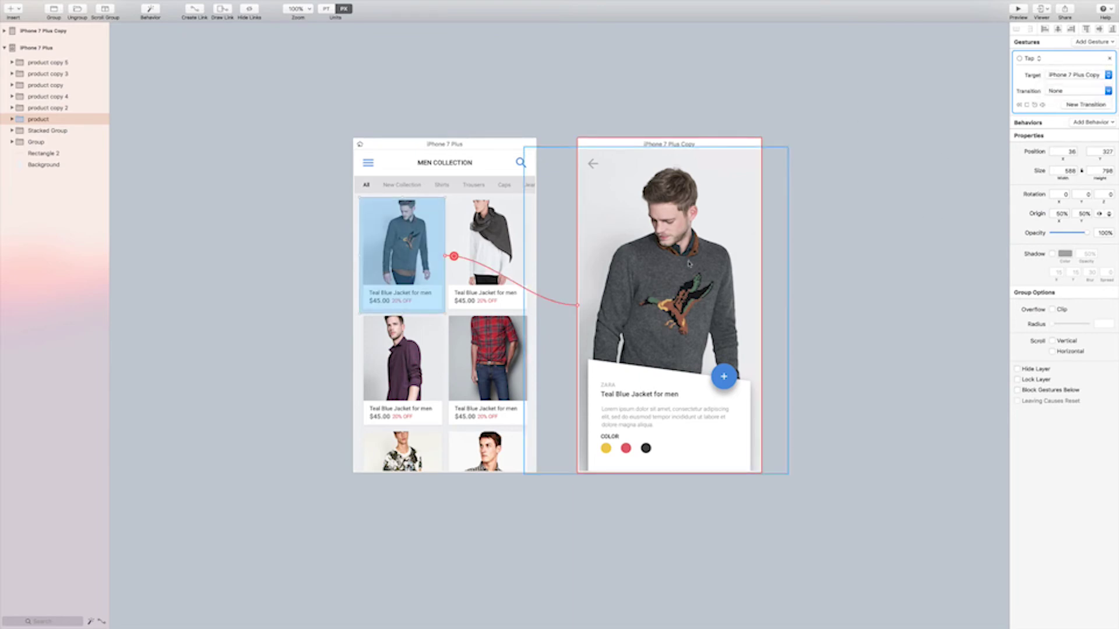
click(1092, 107)
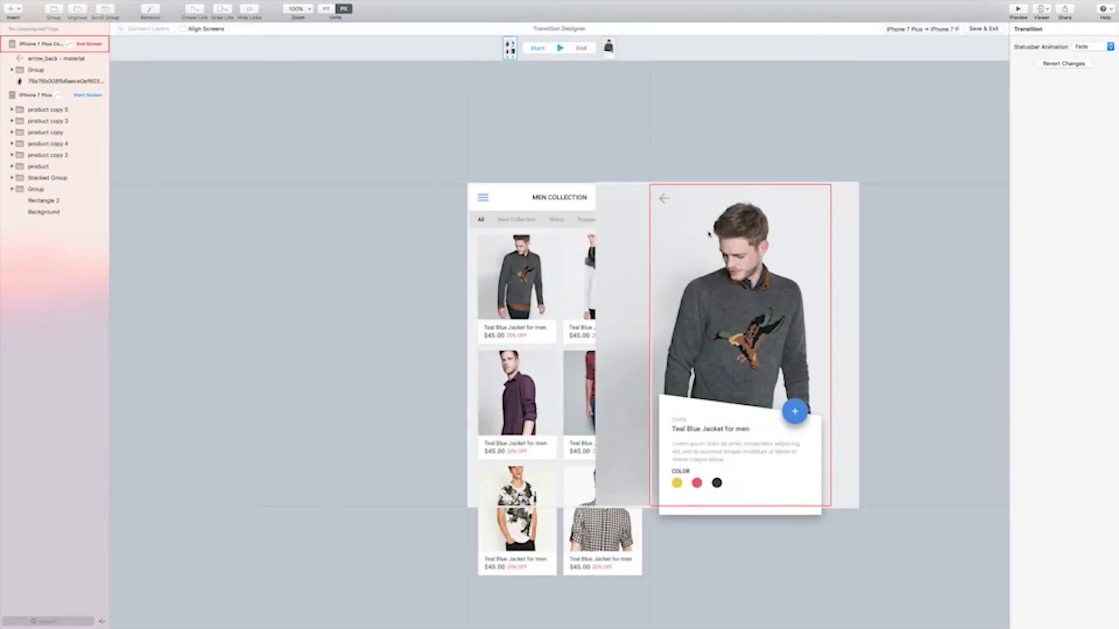
- Align the transition's screens, then move the details card group down to Y 1,837 and set its opacity to 0% in the start state
click(184, 29)
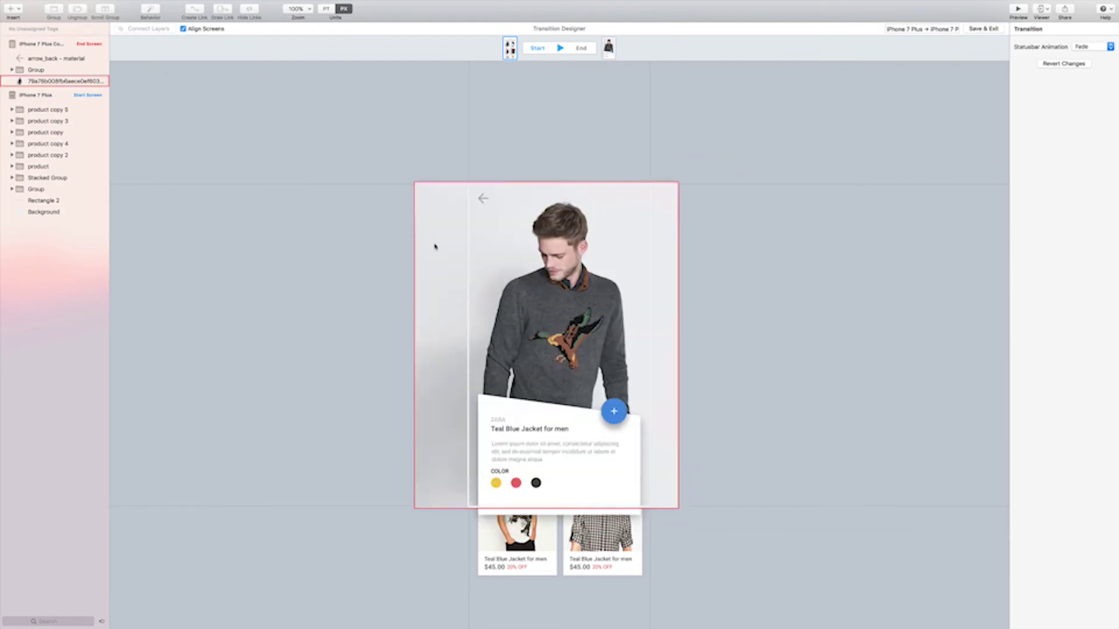
click(524, 458)
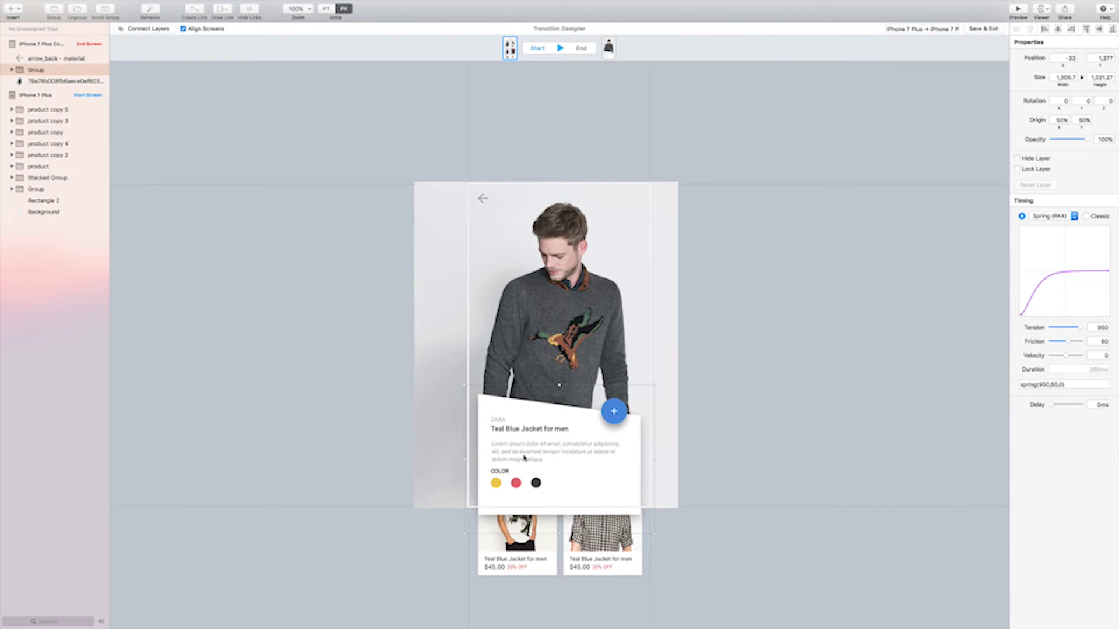
key(shift+Down)
key(shift+Down)
key(shift+Down)
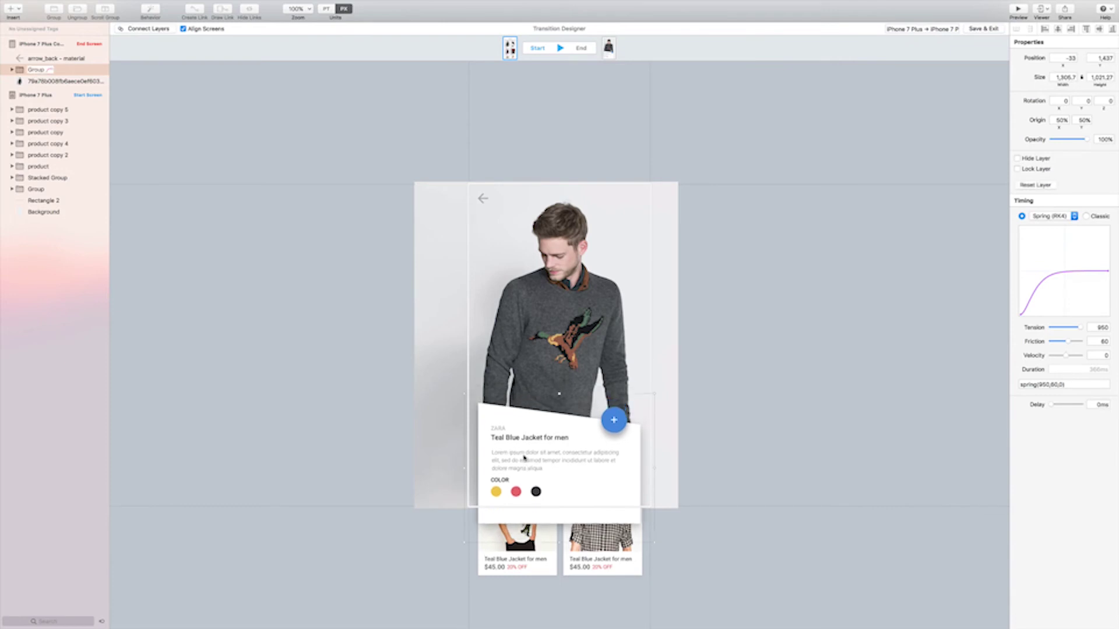
key(shift+Down)
key(shift+Down)
key(shift+Down)
key(shift+Down)
key(shift+Down)
key(shift+Down)
key(shift+Down)
key(shift+Down)
key(shift+Down)
key(shift+Down)
key(shift+Down)
key(shift+Down)
key(shift+Down)
key(shift+Down)
key(shift+Down)
key(shift+Down)
key(shift+Down)
key(shift+Down)
key(shift+Down)
key(shift+Down)
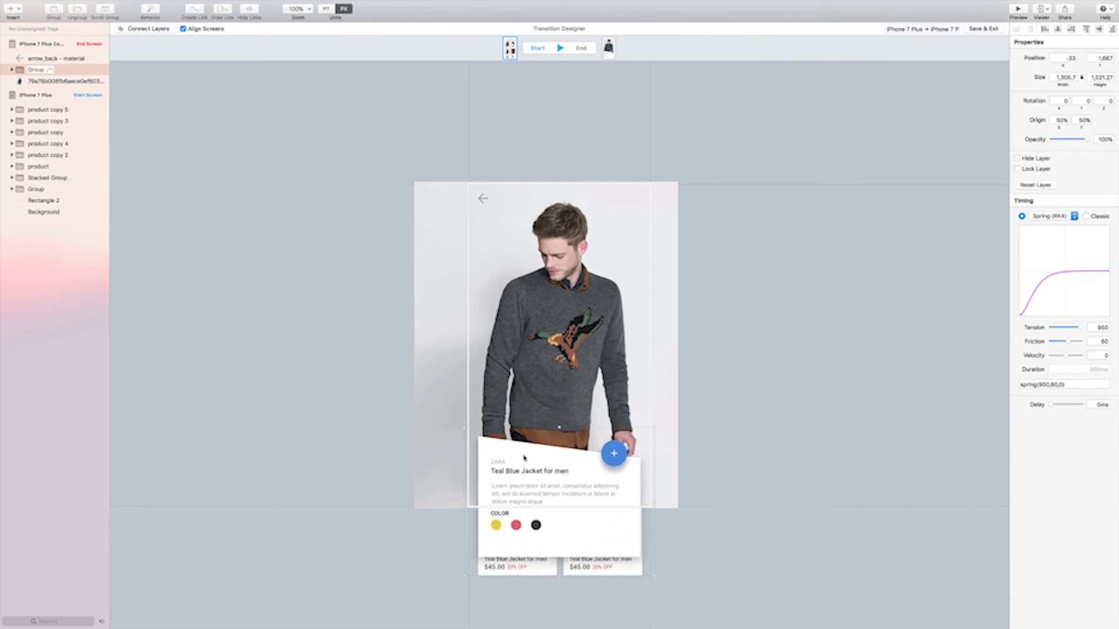
key(shift+Down)
key(shift+Down)
key(shift+Down)
key(shift+Down)
key(shift+Down)
key(shift+Down)
key(shift+Down)
key(shift+Down)
key(shift+Down)
key(shift+Down)
key(shift+Down)
drag(1086, 139, 967, 144)
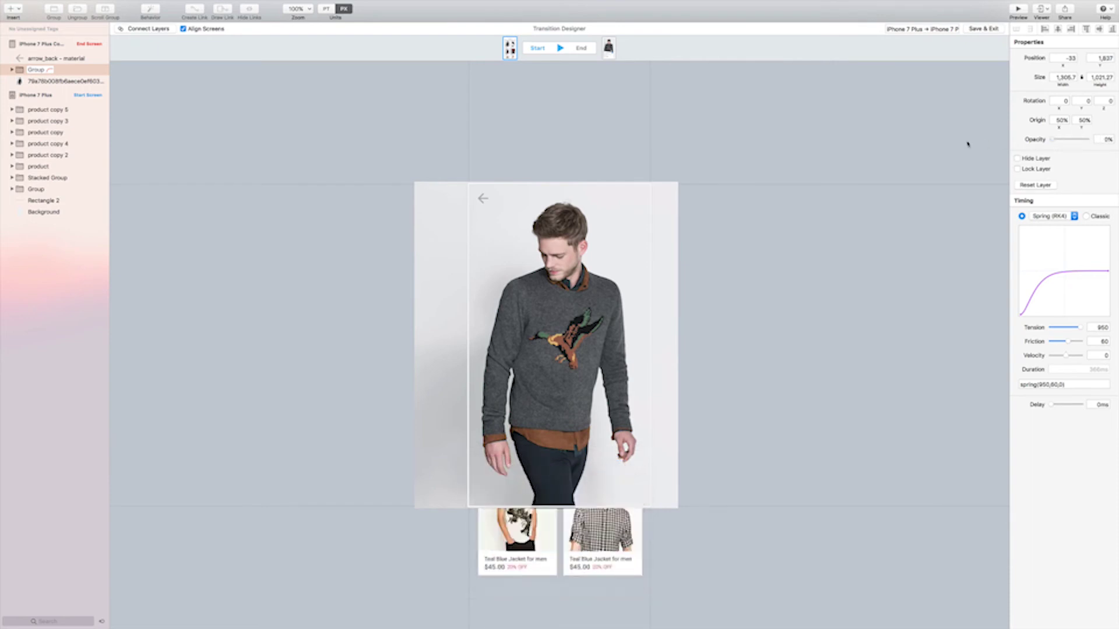
- Shift the back arrow to X -70 and fade it out completely in the start state, then play the transition
click(483, 199)
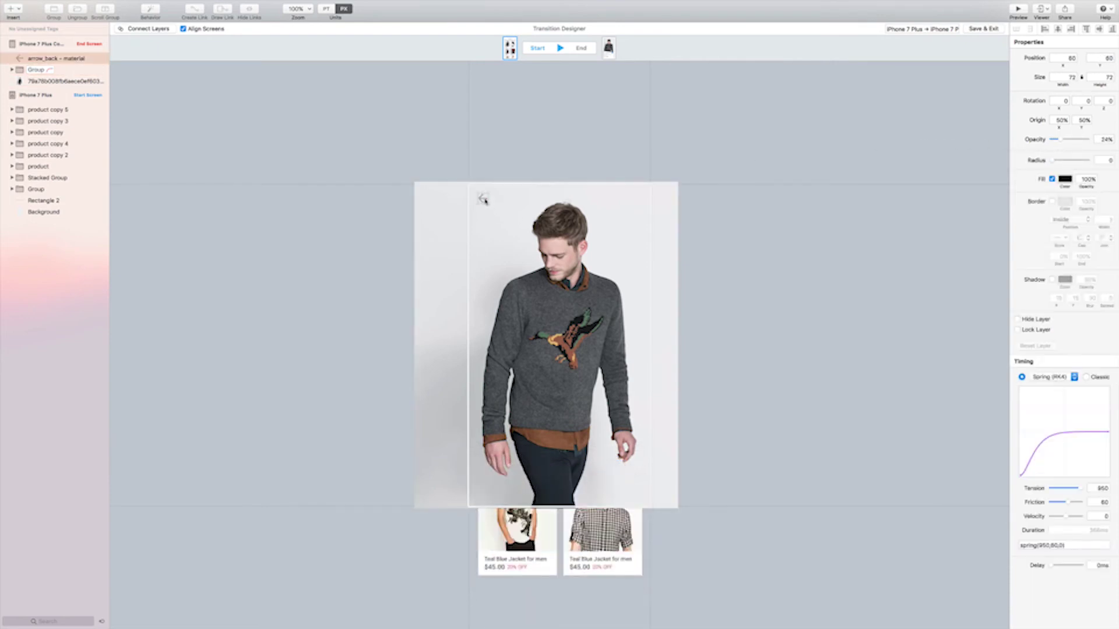
key(shift+Left)
key(shift+Left)
key(shift+Left)
key(shift+Left)
key(shift+Left)
key(shift+Left)
key(shift+Left)
key(shift+Left)
key(shift+Left)
key(shift+Left)
key(shift+Left)
key(shift+Left)
key(shift+Left)
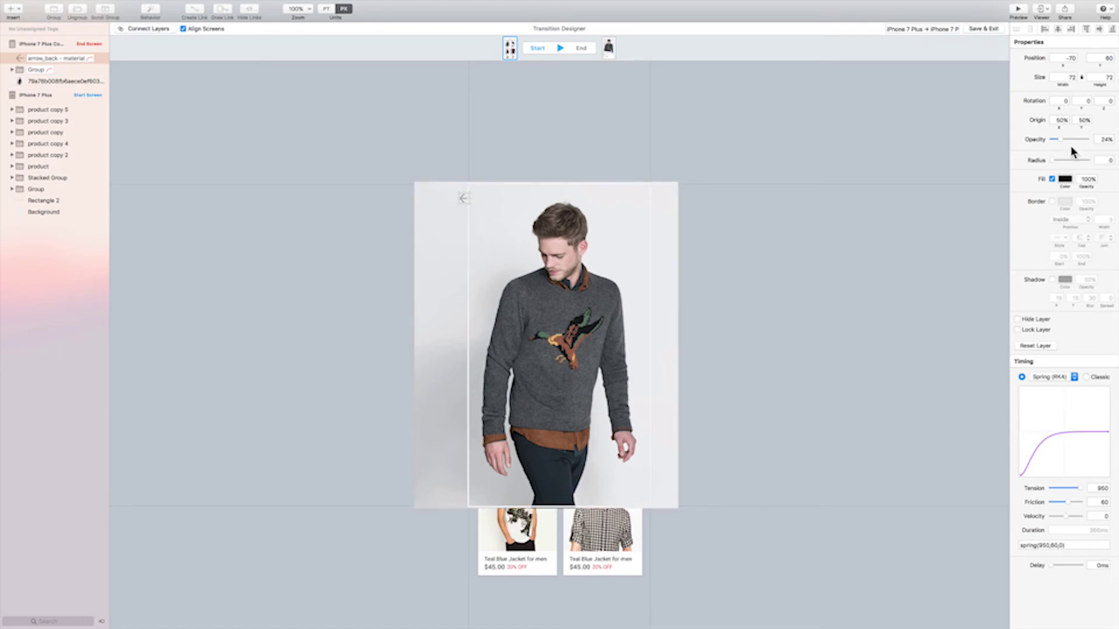
drag(1059, 139, 964, 134)
click(780, 315)
click(559, 48)
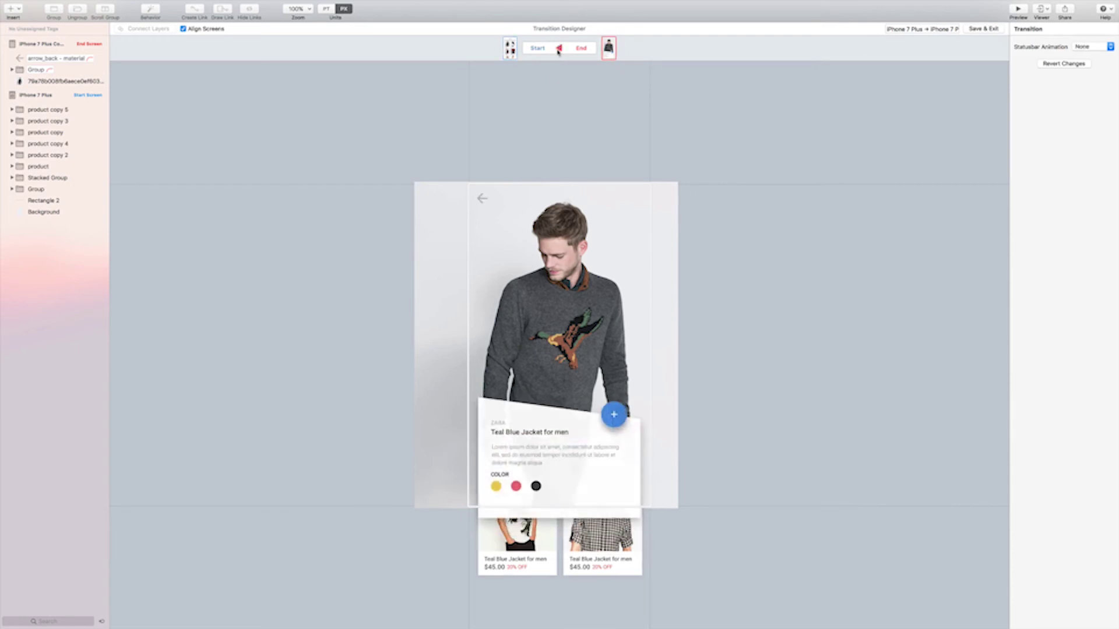
click(608, 257)
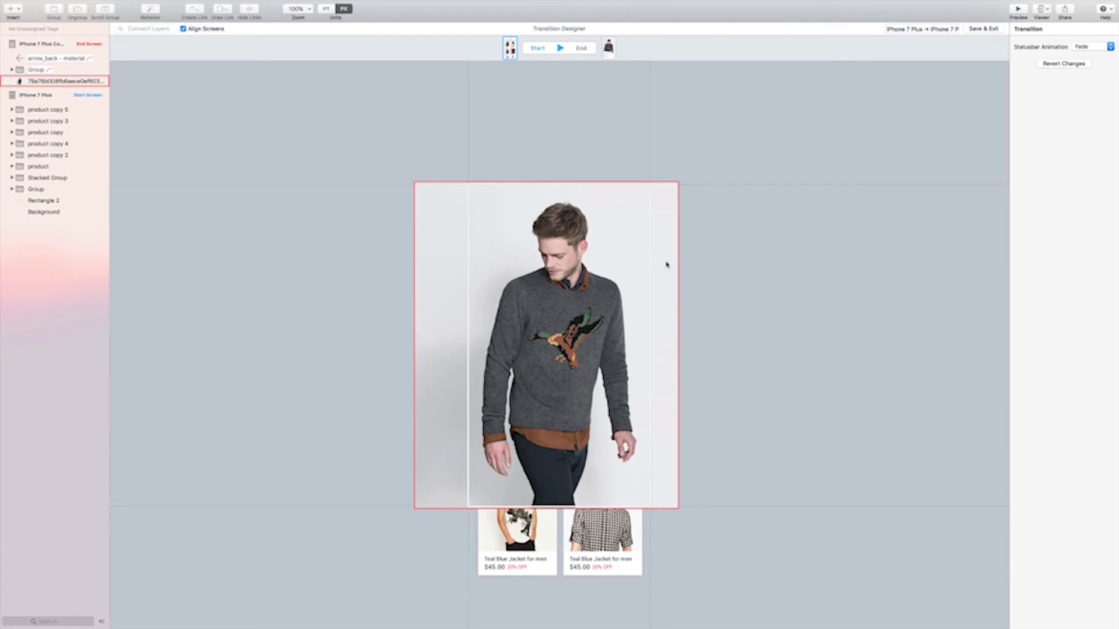
- Try to fade out the model photo in the start state by lowering its opacity to 1%
click(457, 240)
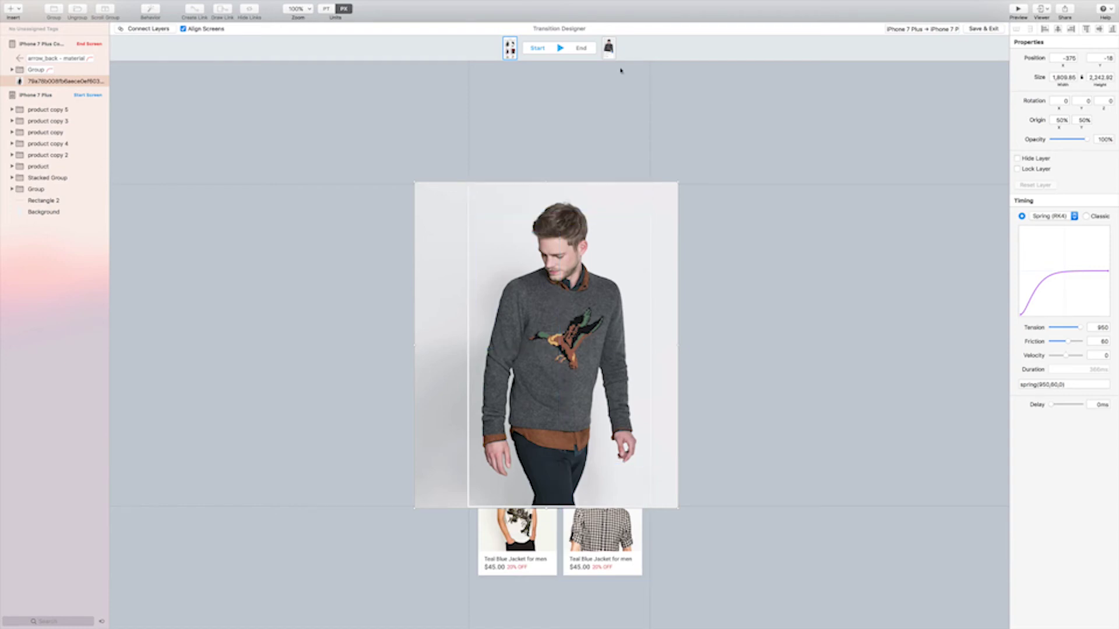
drag(1086, 142, 1024, 143)
drag(1084, 140, 1046, 142)
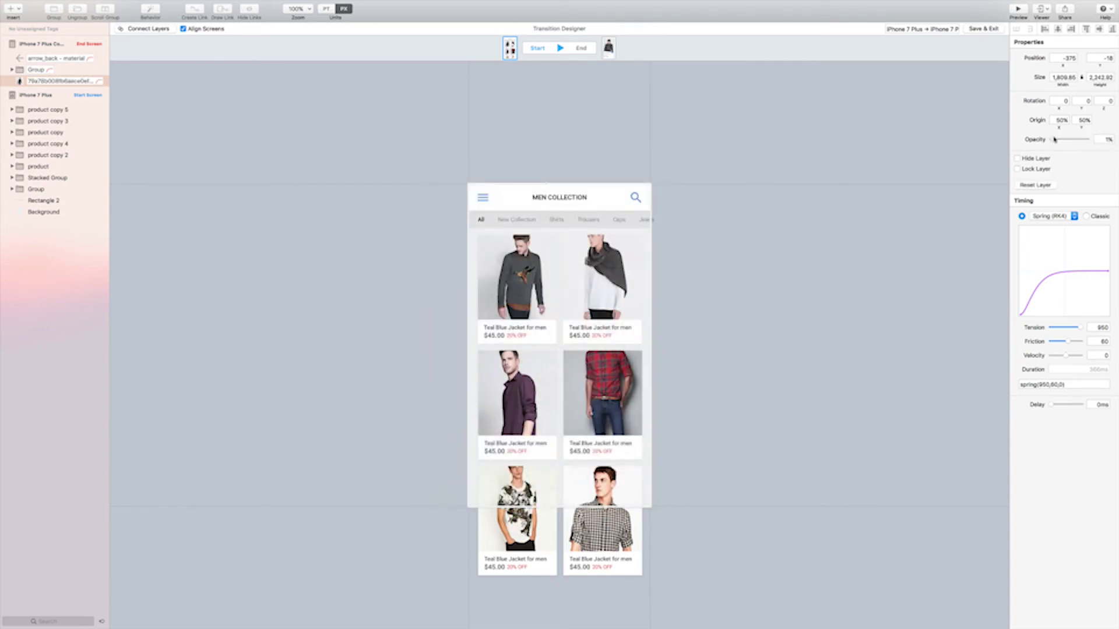
drag(1053, 139, 1087, 139)
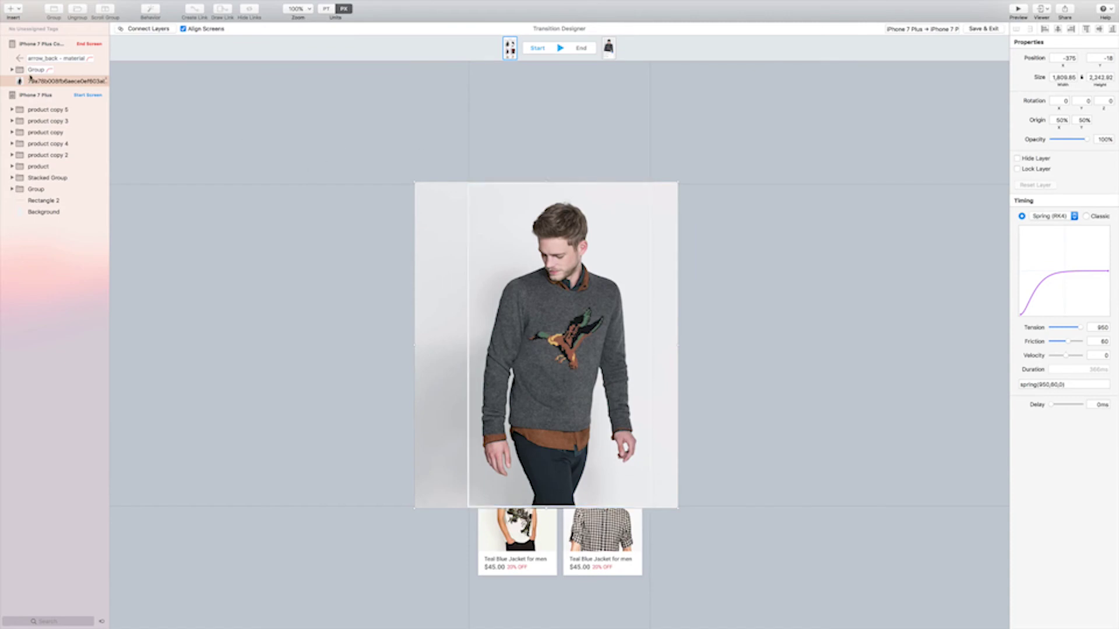
- Connect the end screen's model photo layer with the start screen's product layer
shift+click(37, 166)
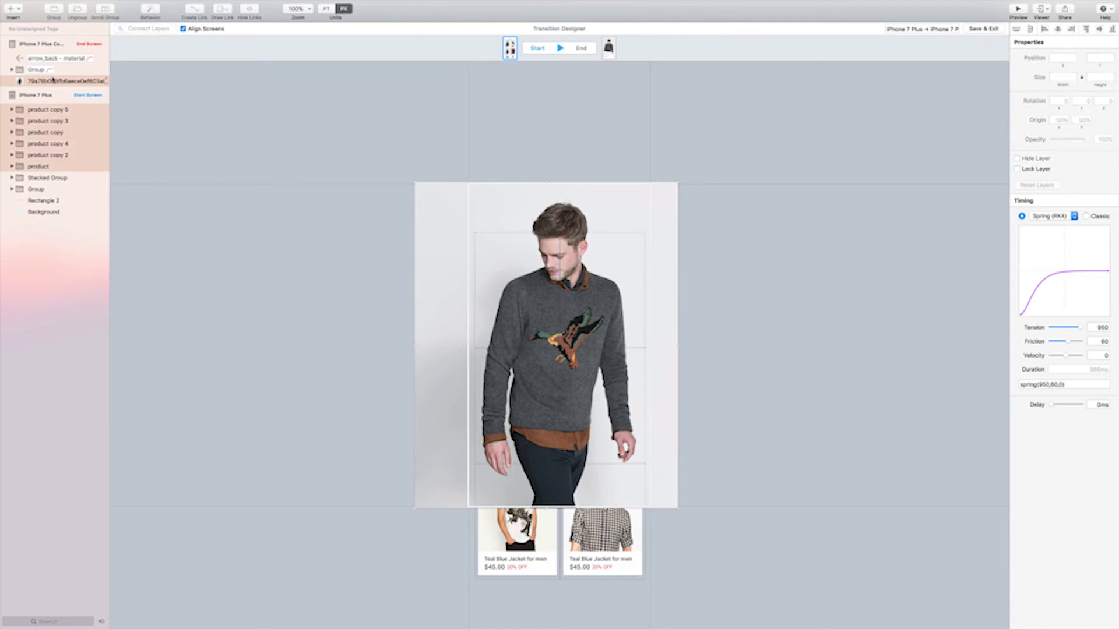
click(138, 113)
click(38, 73)
click(42, 81)
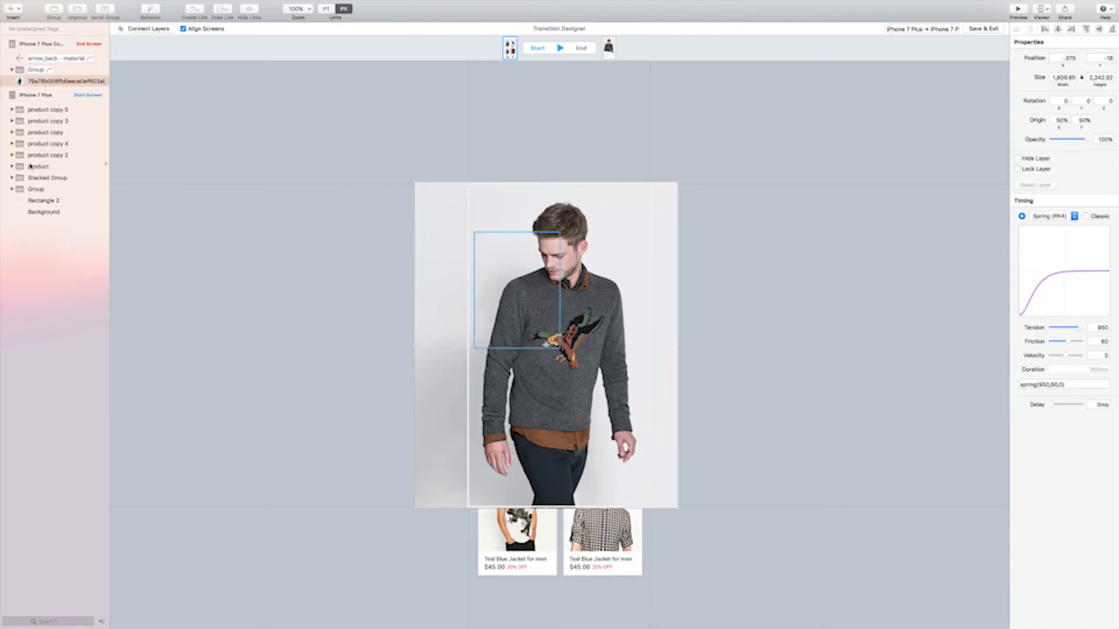
super+click(31, 168)
click(32, 167)
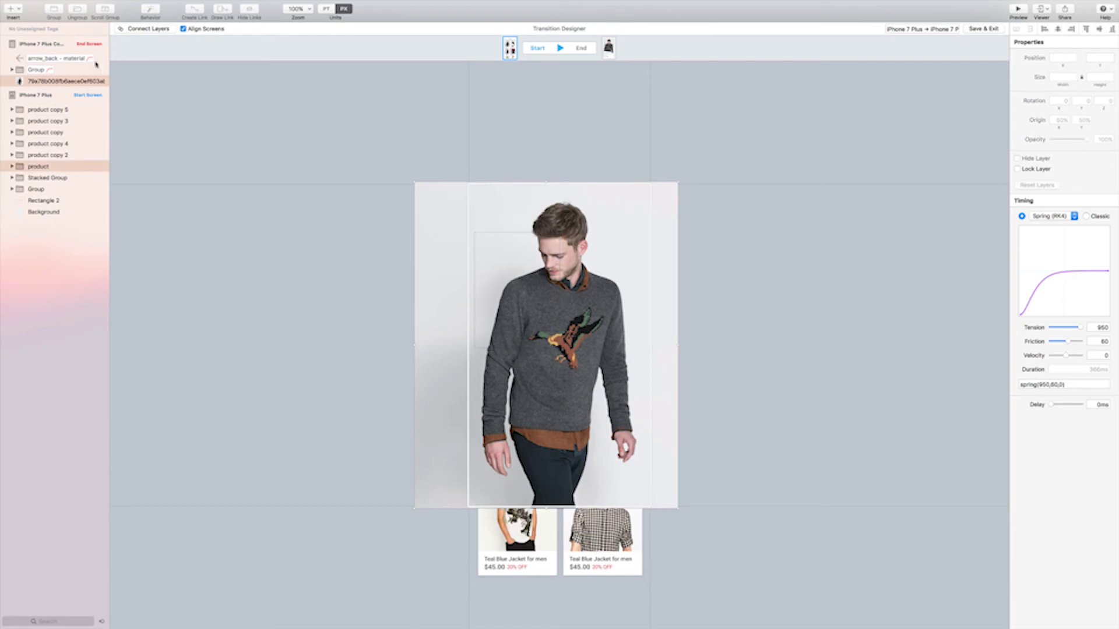
click(149, 28)
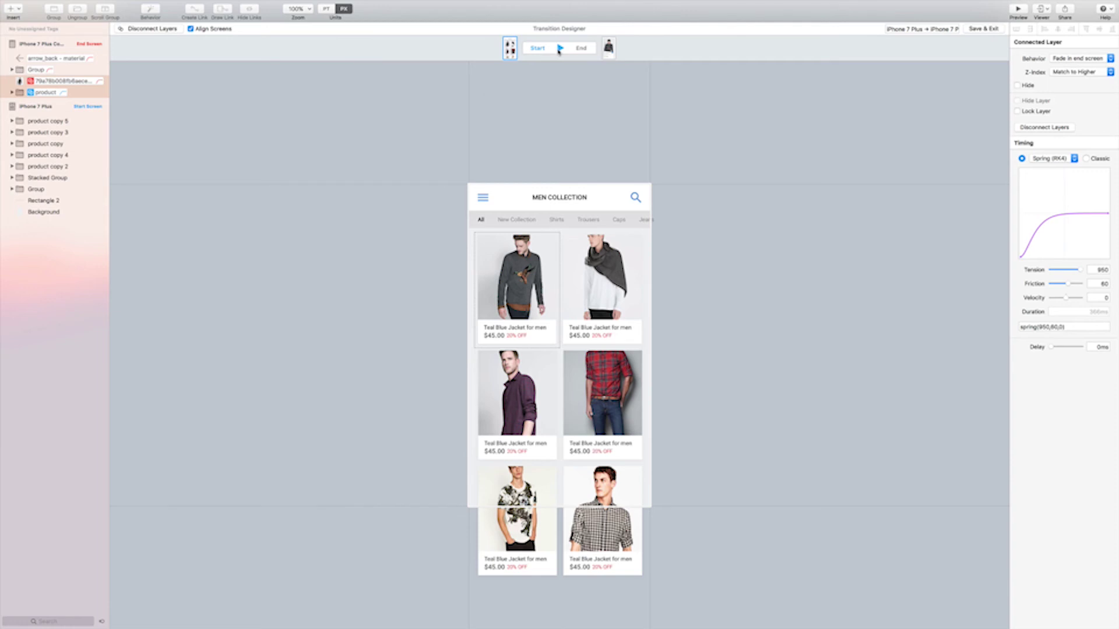
- Play the connected transition and test it in the prototype preview by opening the first product
click(559, 48)
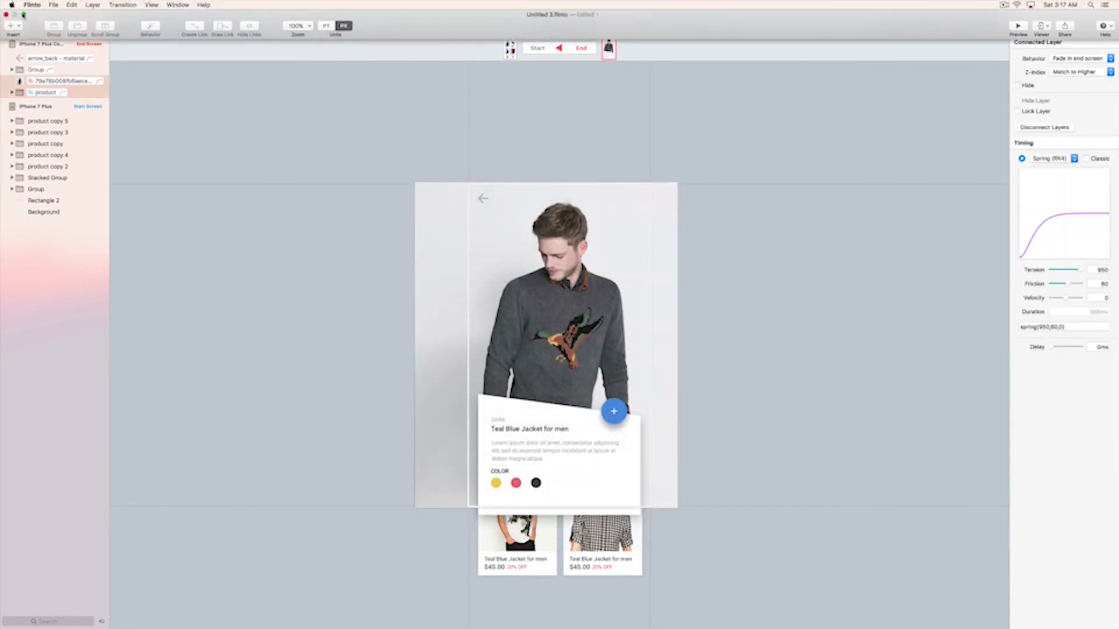
click(24, 15)
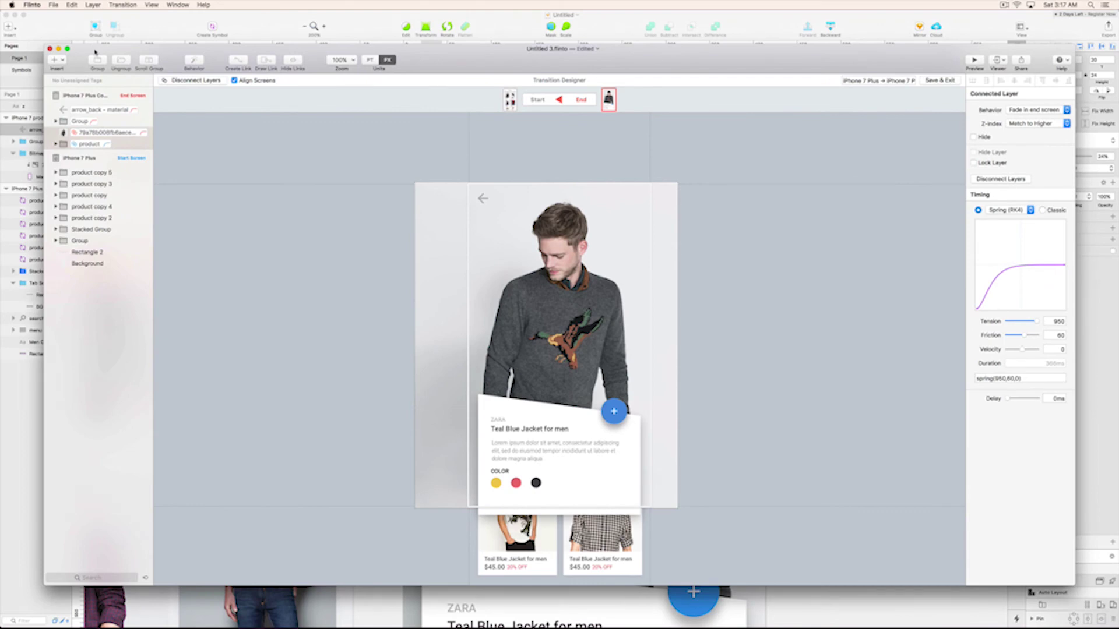
double_click(94, 52)
click(1018, 27)
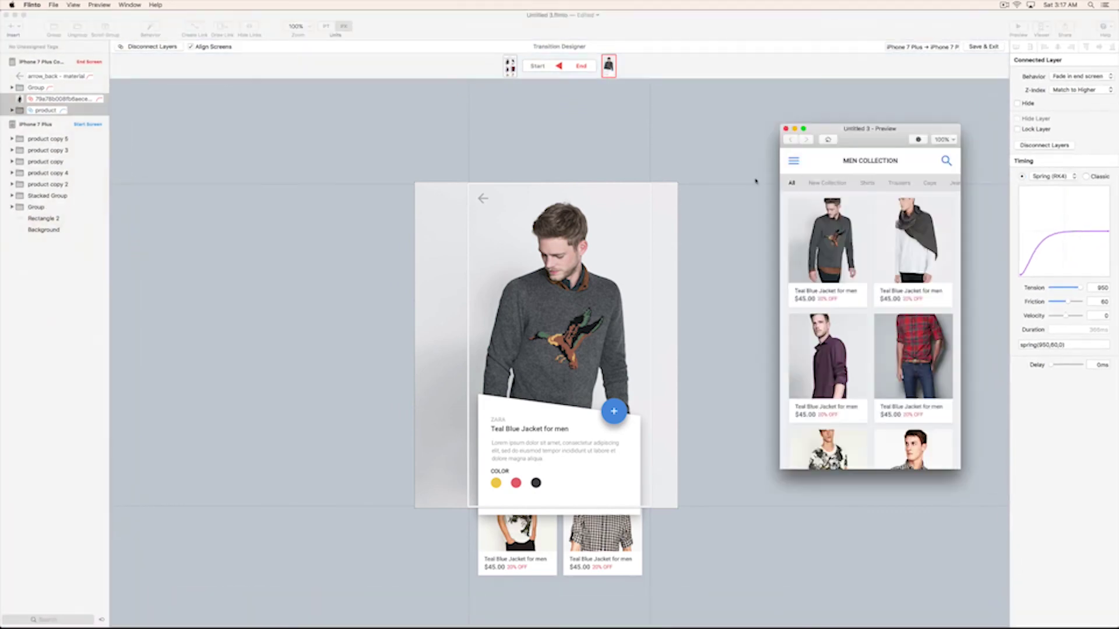
click(843, 249)
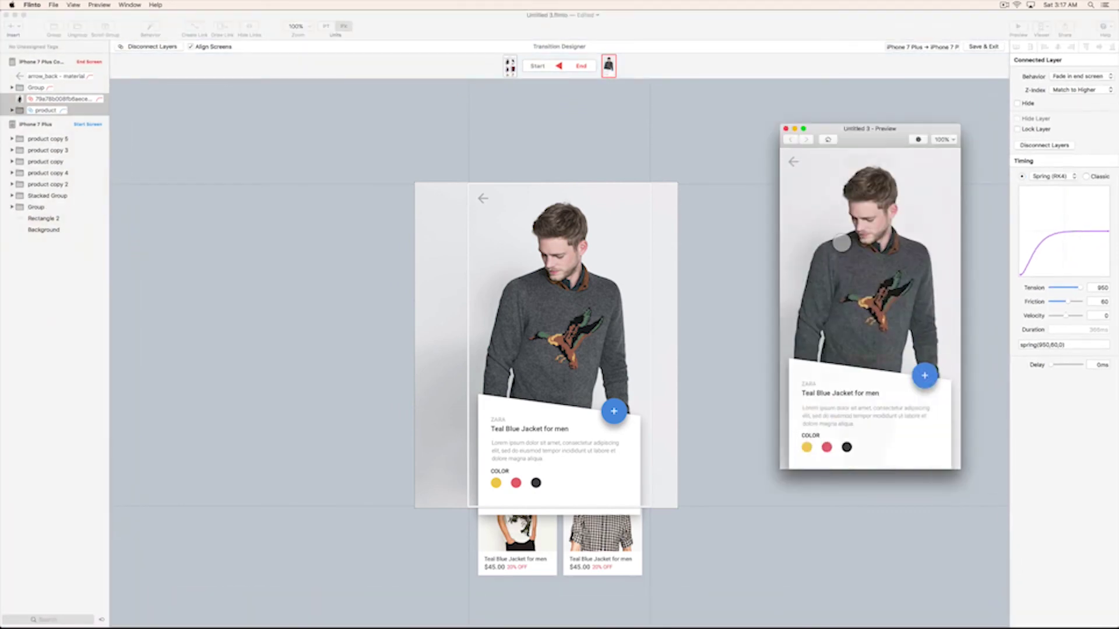
click(792, 162)
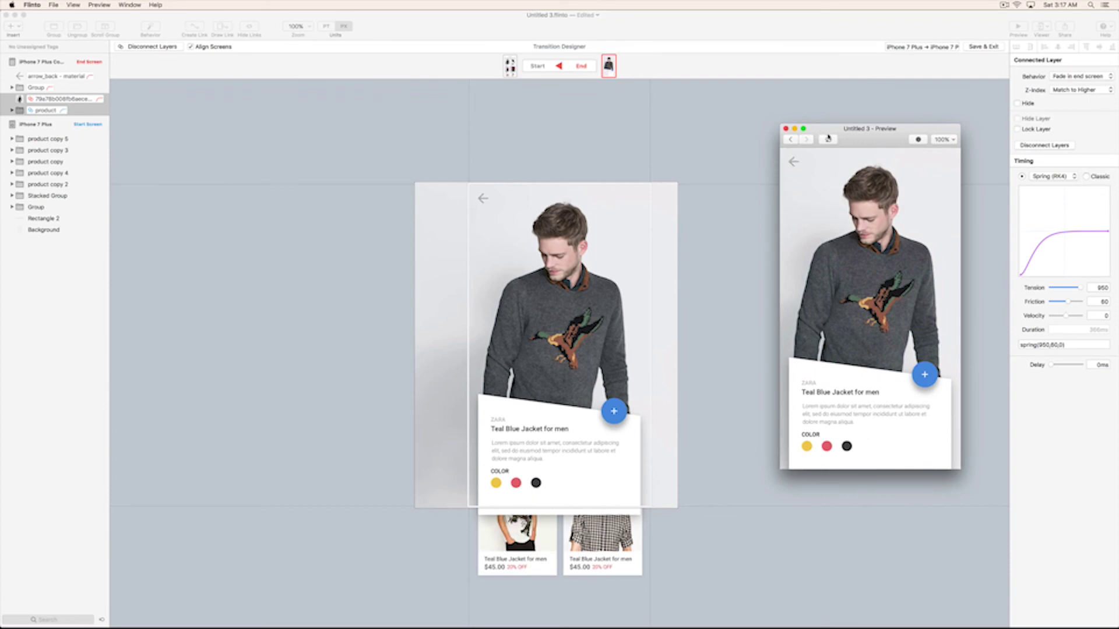
click(817, 227)
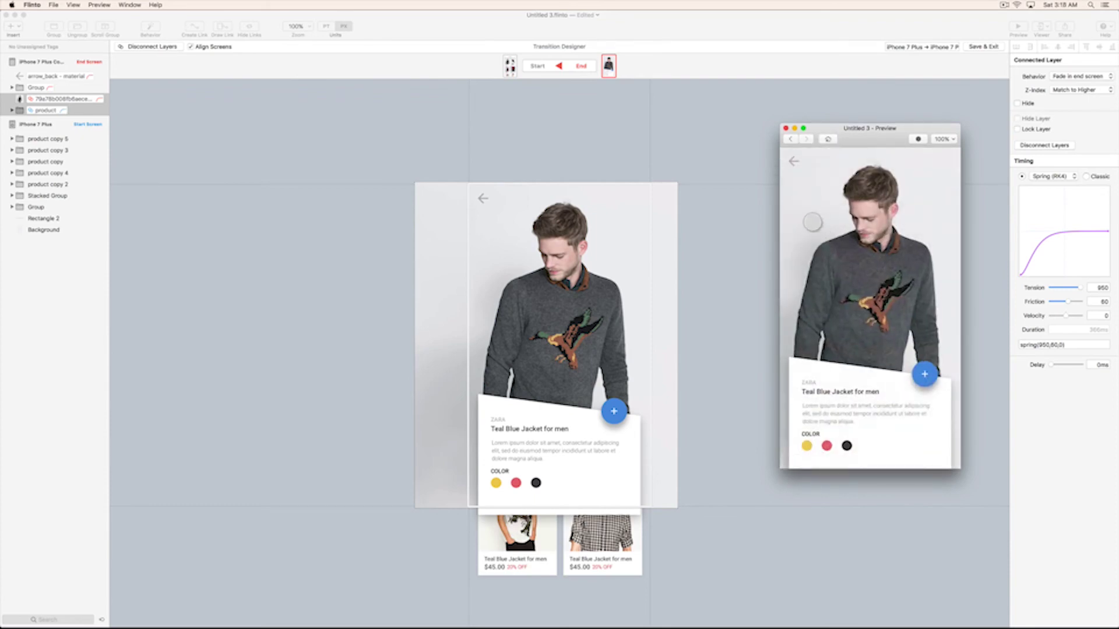
click(691, 150)
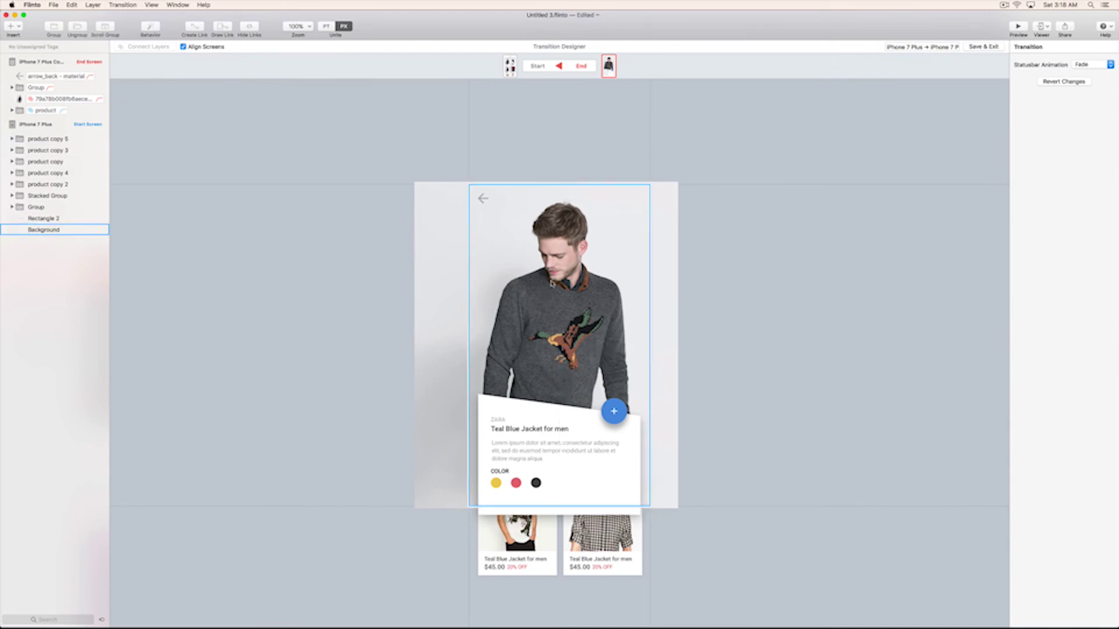
- Set the connected model photo layer's spring friction to 44 and play the transition
click(551, 284)
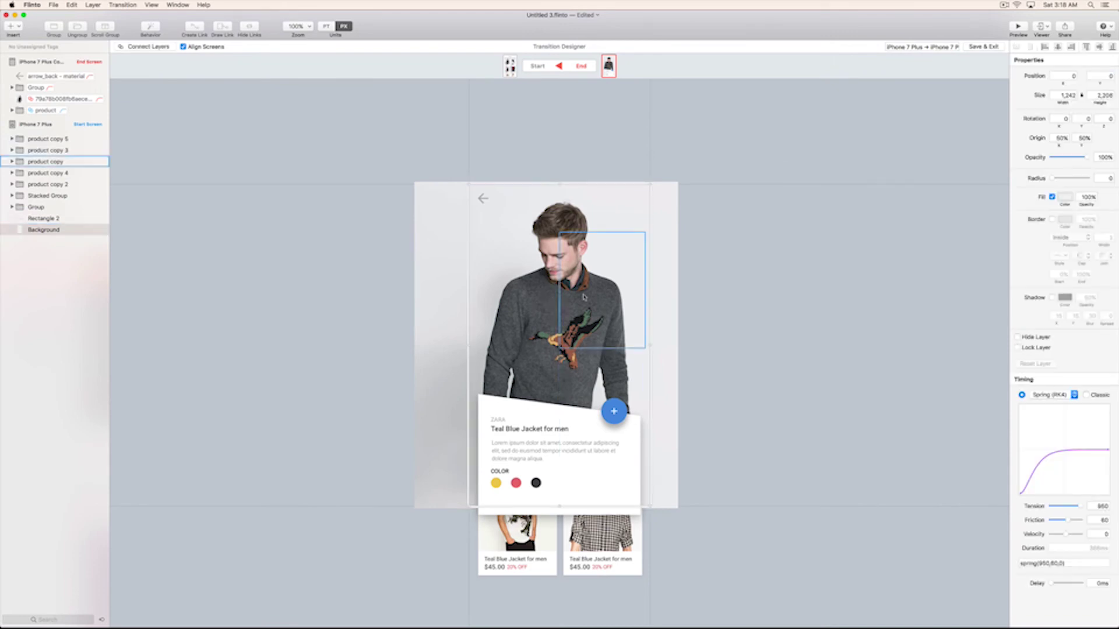
click(662, 295)
drag(1065, 303, 1066, 305)
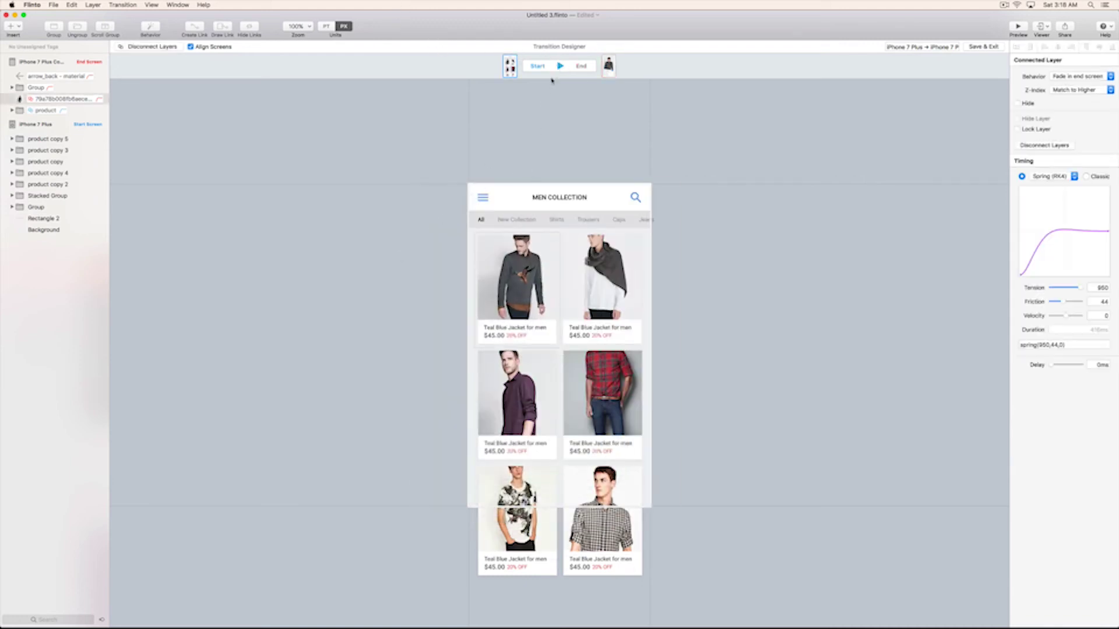
click(558, 67)
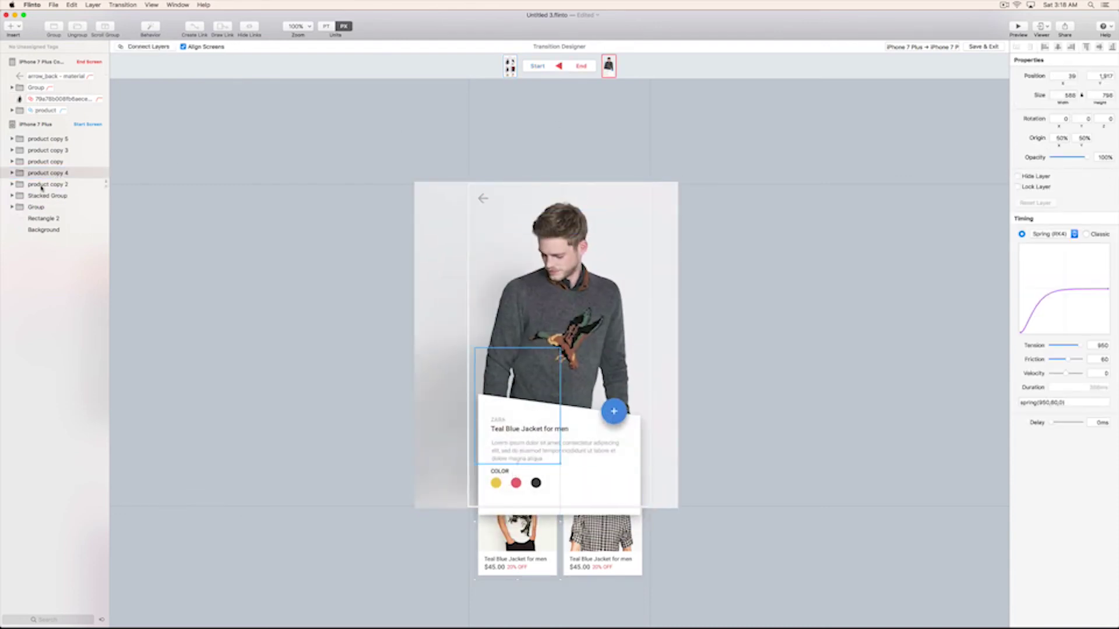
- Set the details card group's spring friction to 32 with a 100 ms delay, and preview the saved transition
click(51, 89)
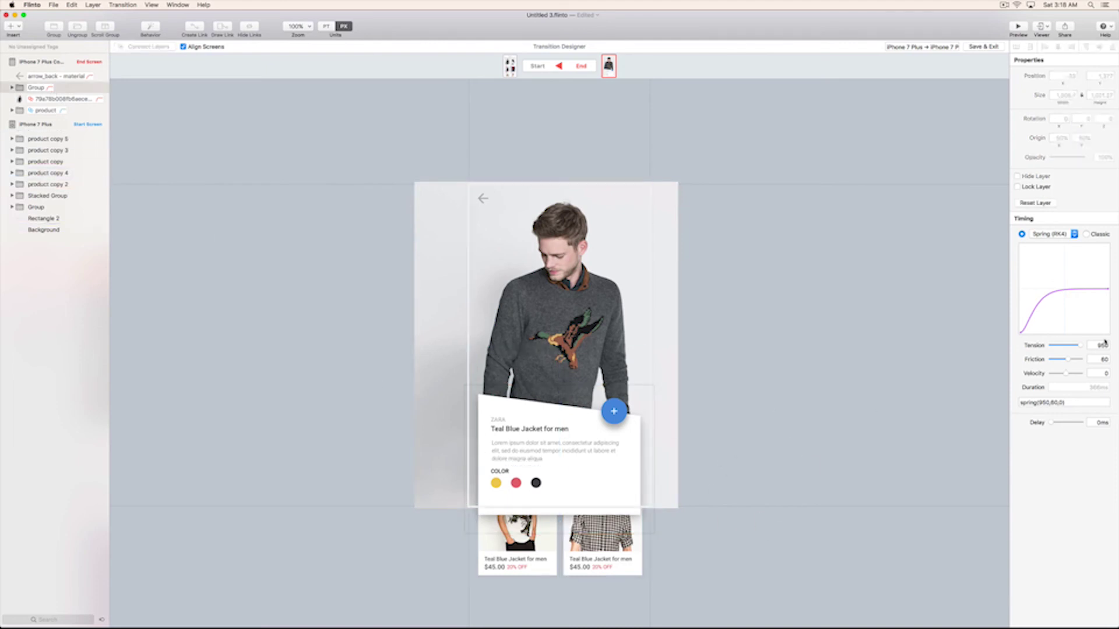
mouse_move(1066, 359)
mouse_down()
mouse_move(1078, 360)
mouse_move(1058, 359)
mouse_up()
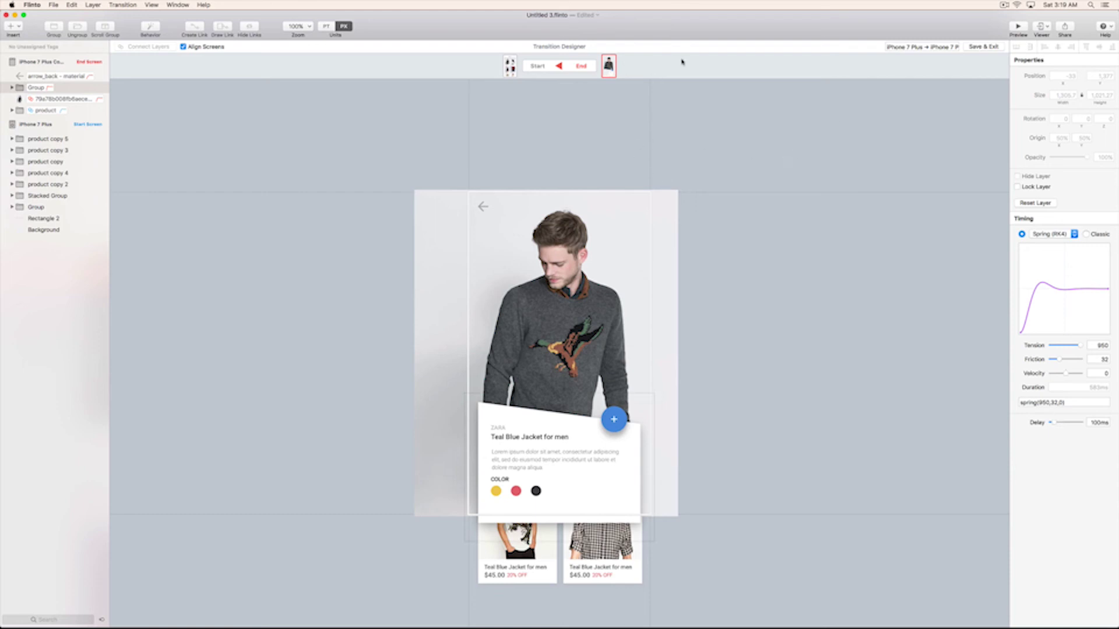
click(981, 49)
click(1017, 26)
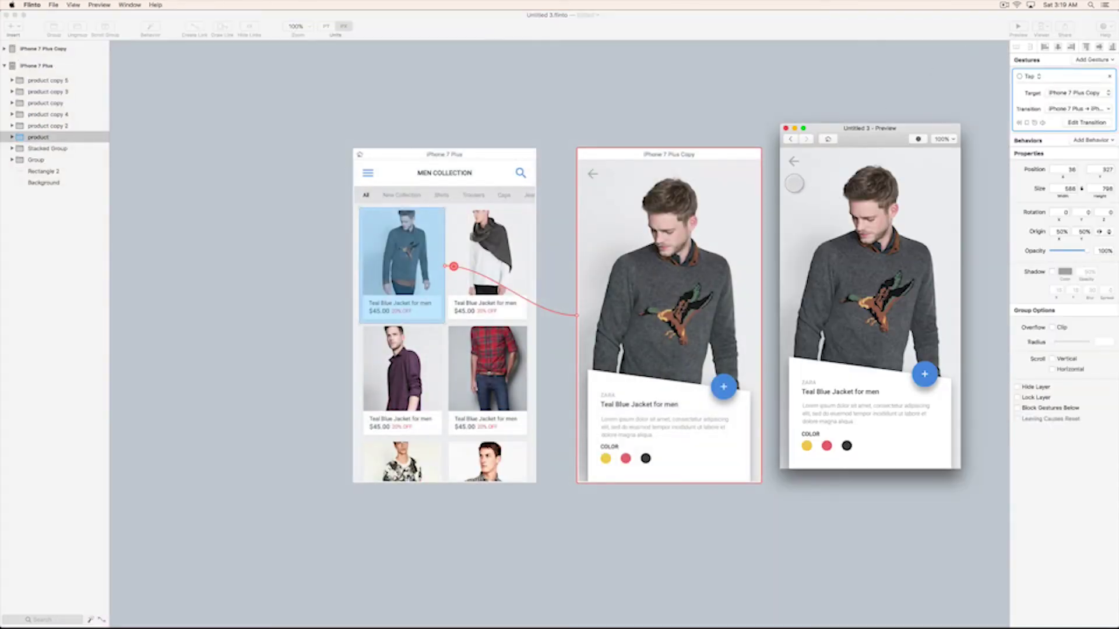
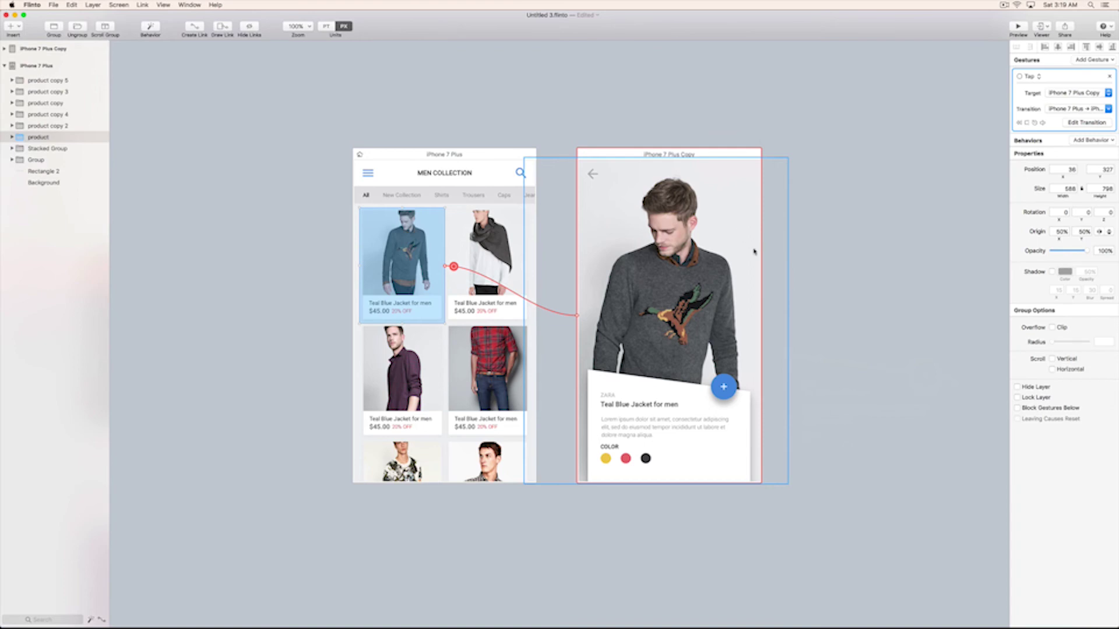
- Add a tap gesture to the back arrow on the product detail screen, targeting Back Link
click(594, 174)
scroll(554, 136, left, 1)
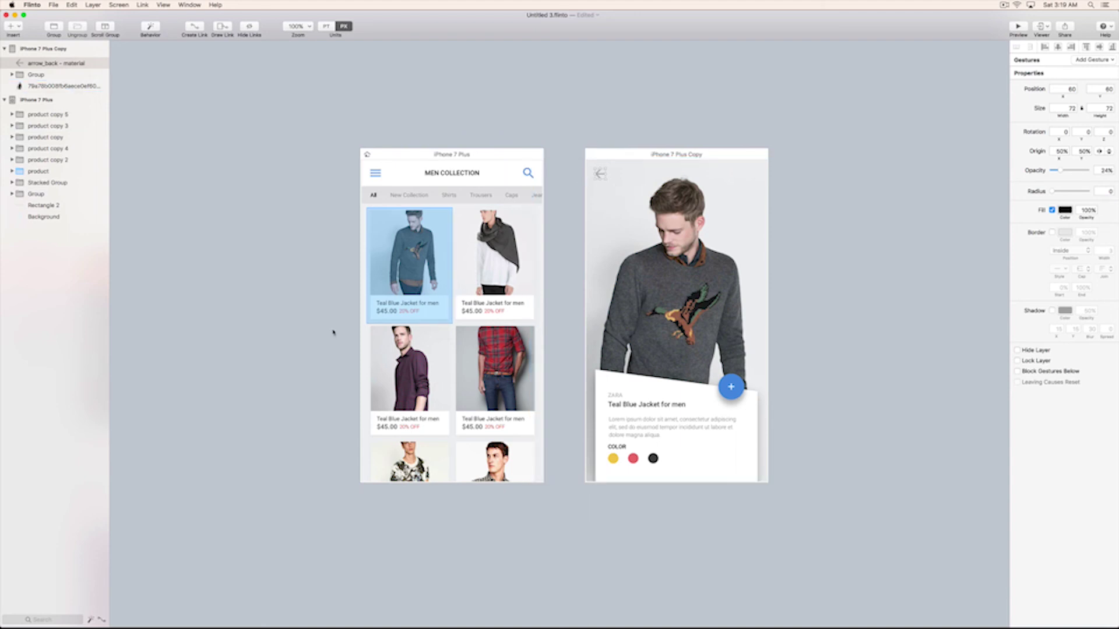
click(1094, 60)
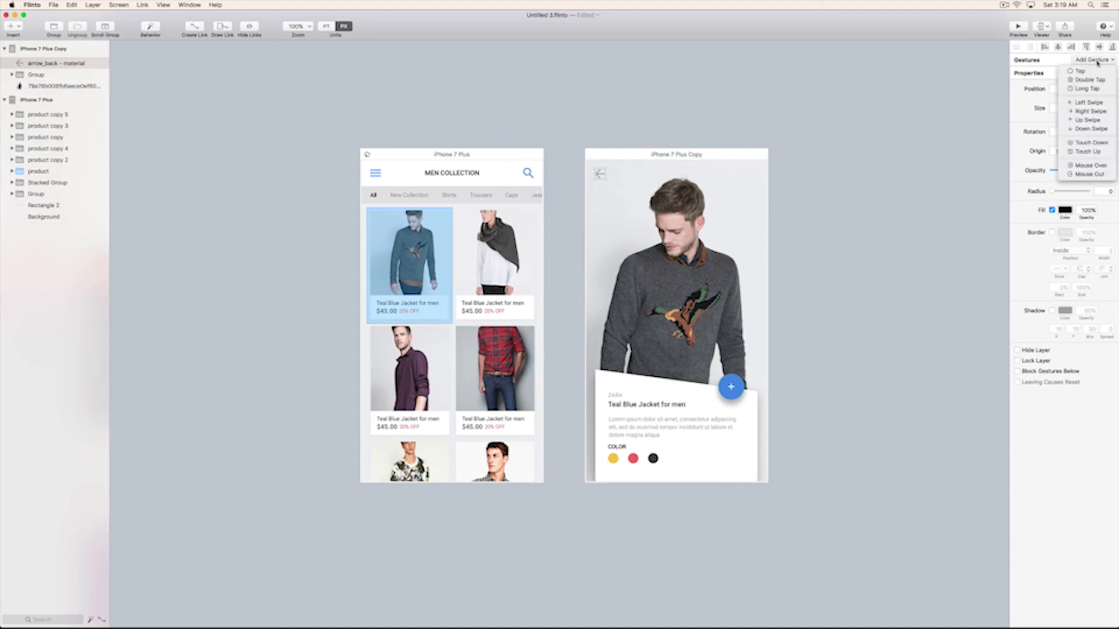
click(1052, 70)
click(1060, 93)
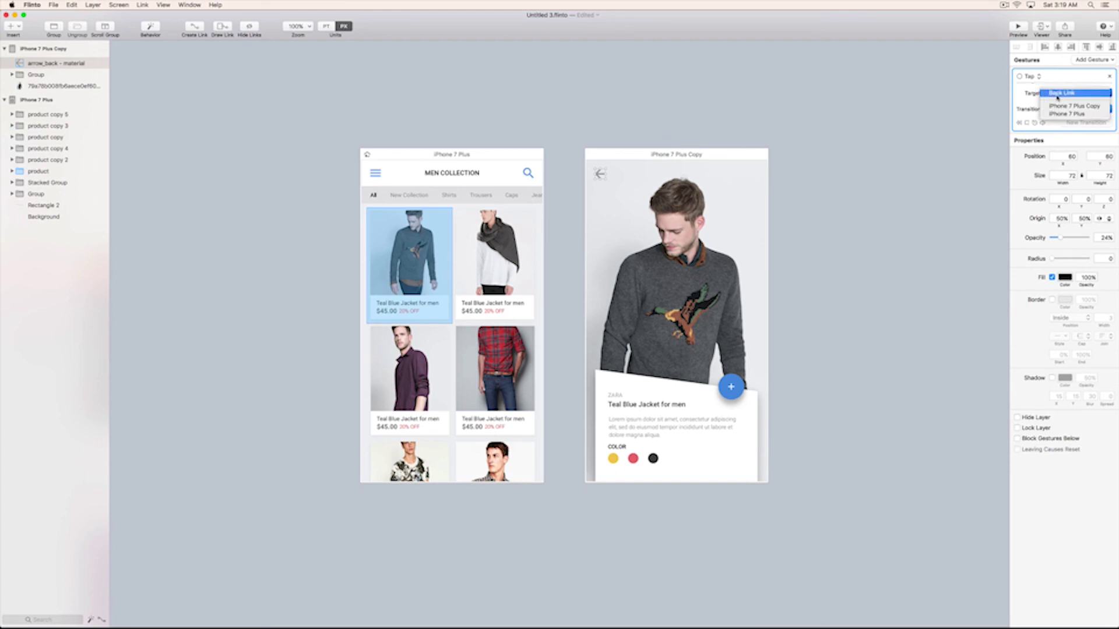
click(1058, 94)
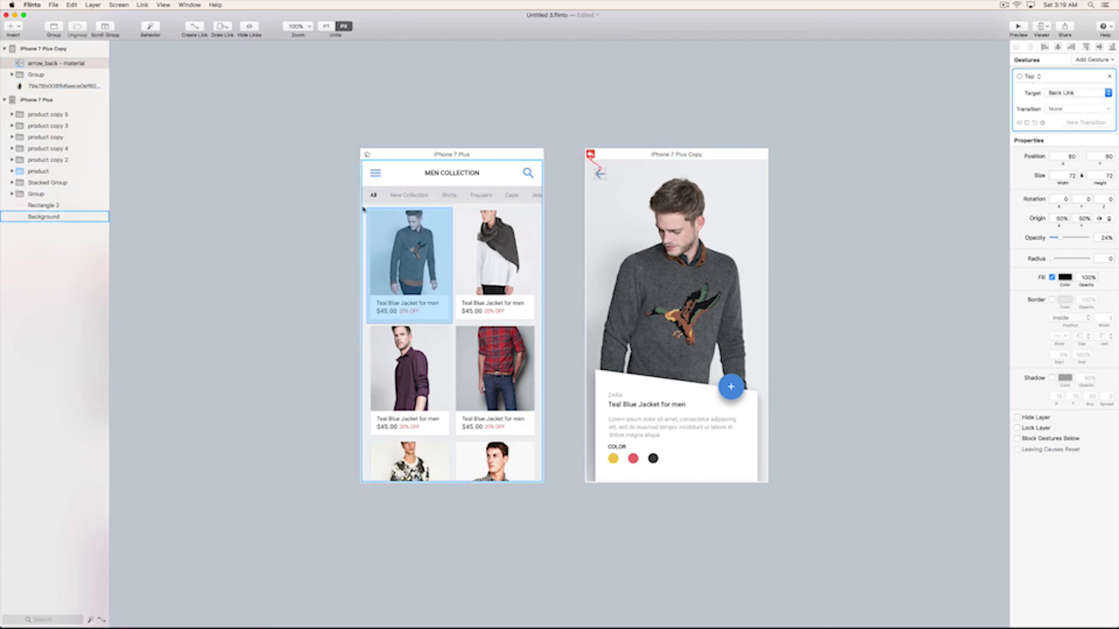
- Test the back link in the prototype preview by opening the first product and returning to the list
scroll(907, 175, left, 3)
scroll(907, 174, down, 1)
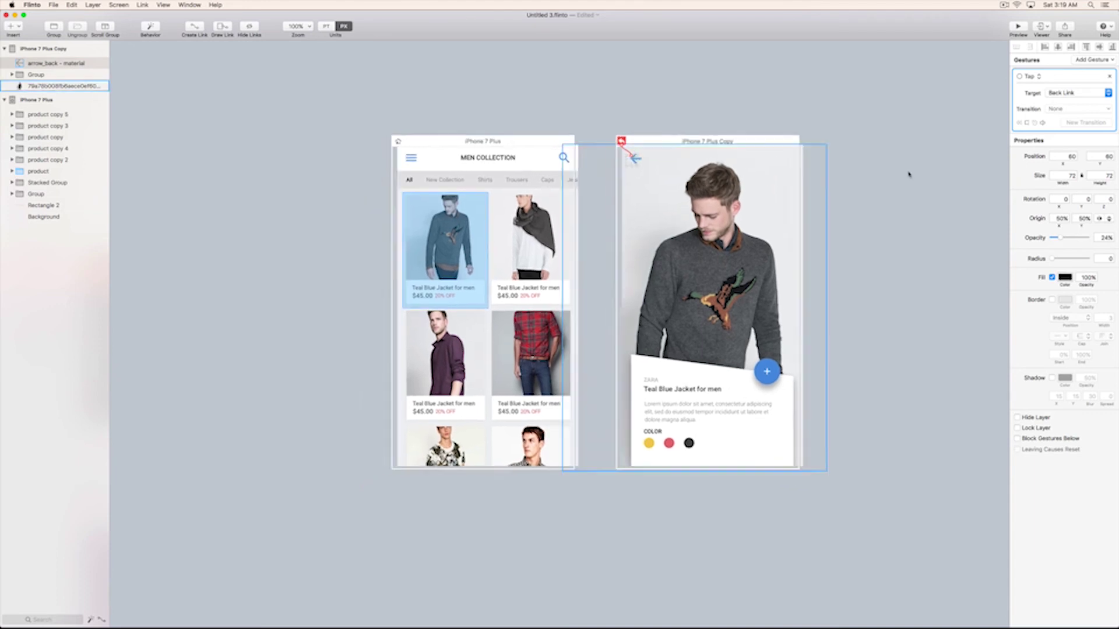
click(1018, 27)
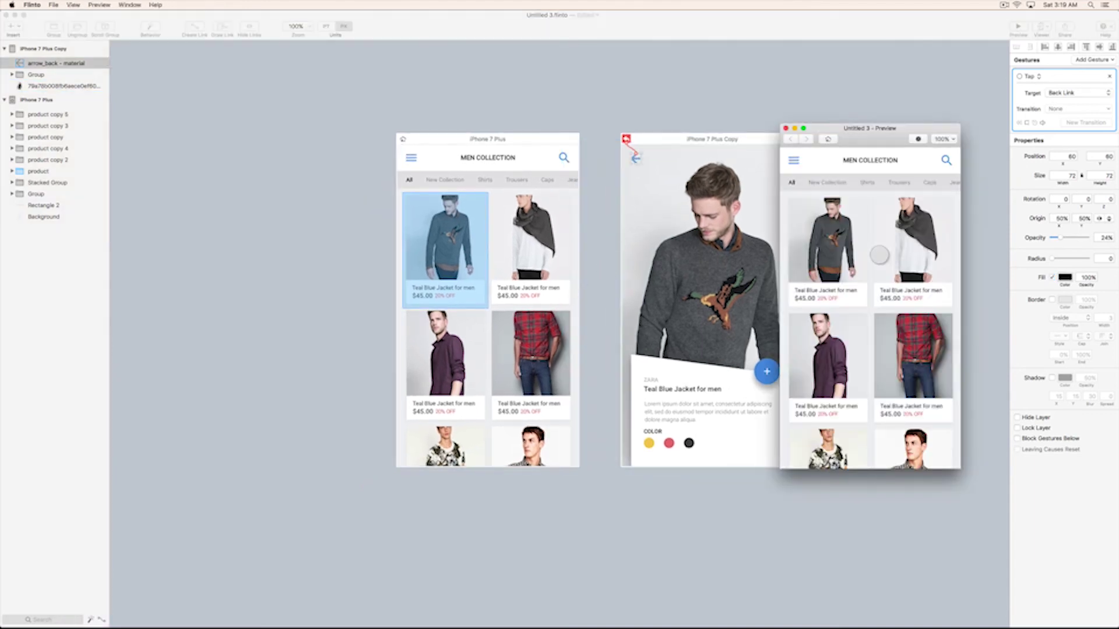
click(833, 247)
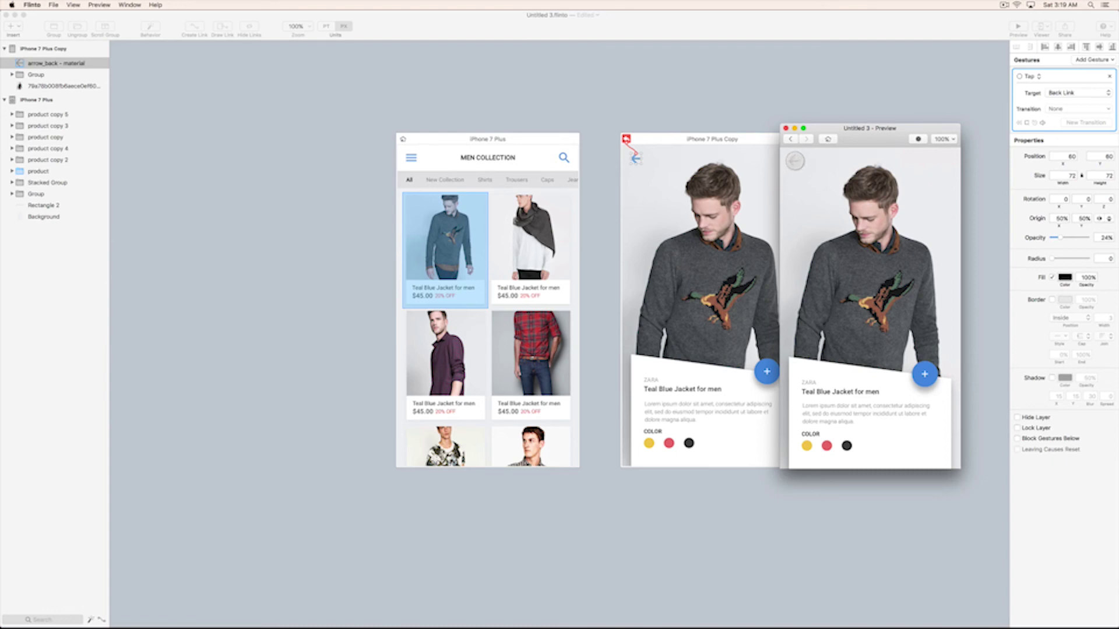
click(793, 160)
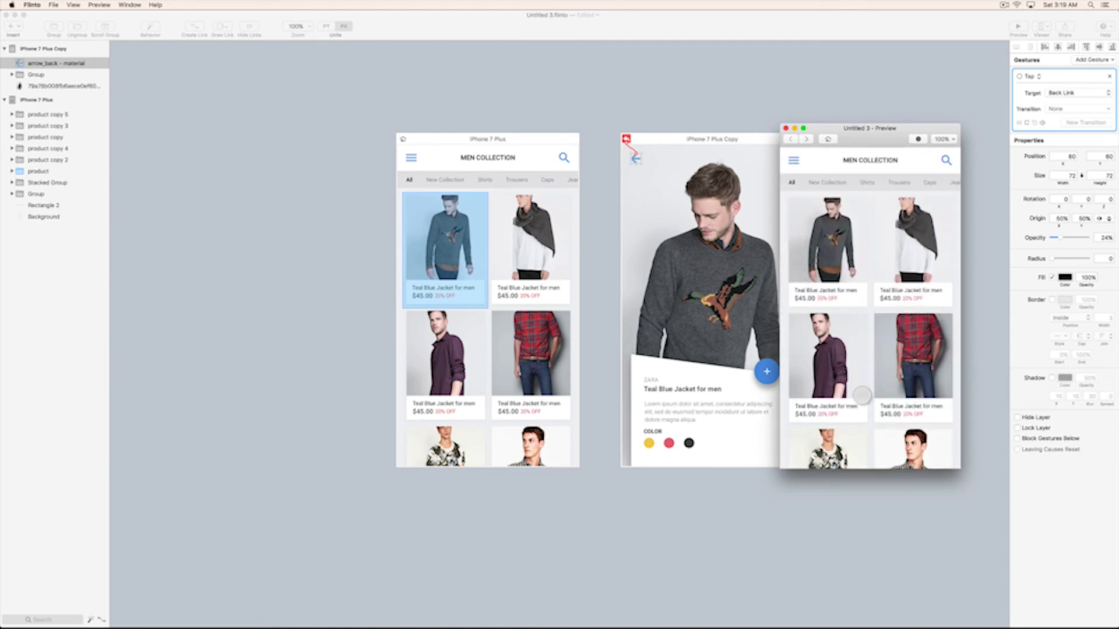
click(785, 128)
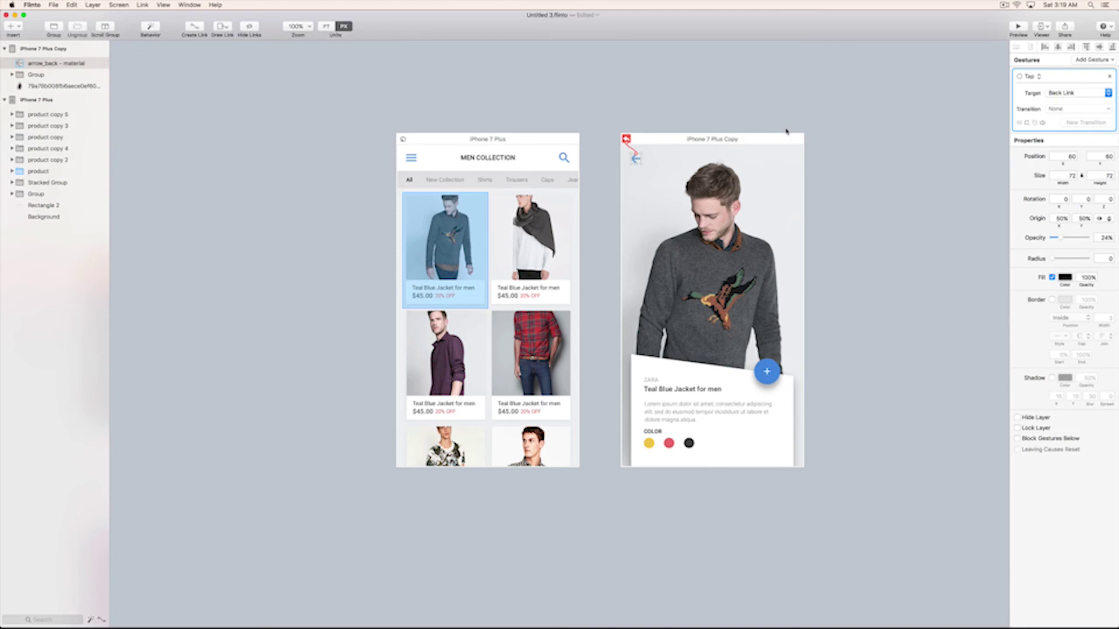
- Convert the stacked category tabs on the list screen into a scroll group and test its horizontal scrolling in the preview
click(437, 183)
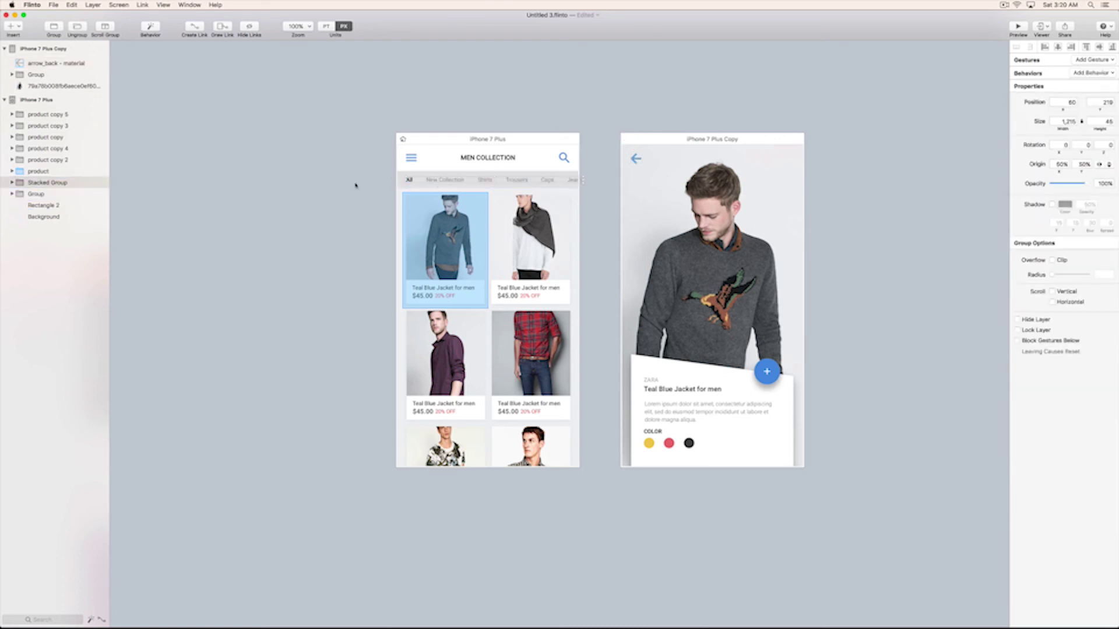
click(107, 28)
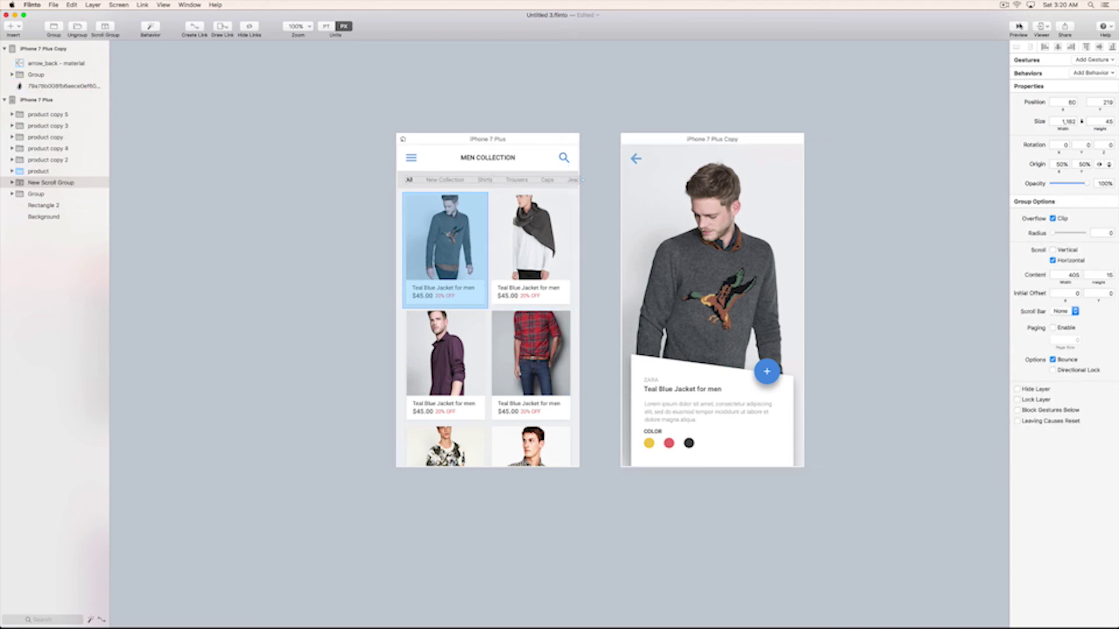
click(1018, 26)
drag(887, 178, 754, 177)
click(784, 128)
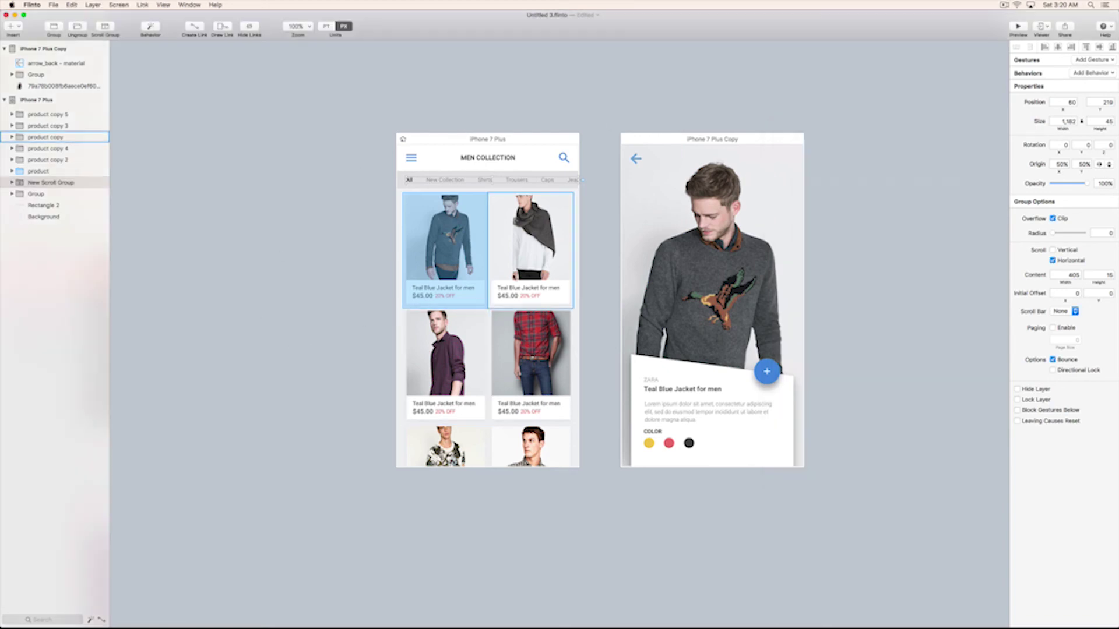
- Combine all product groups, from product through product copy 5, into one scroll group
click(50, 171)
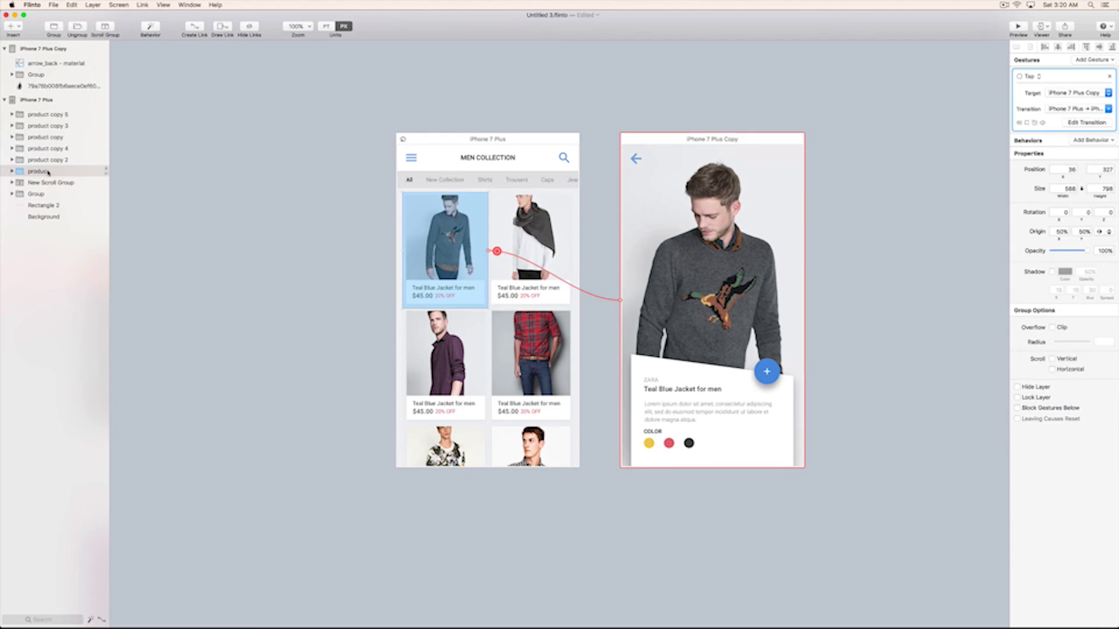
shift+click(49, 115)
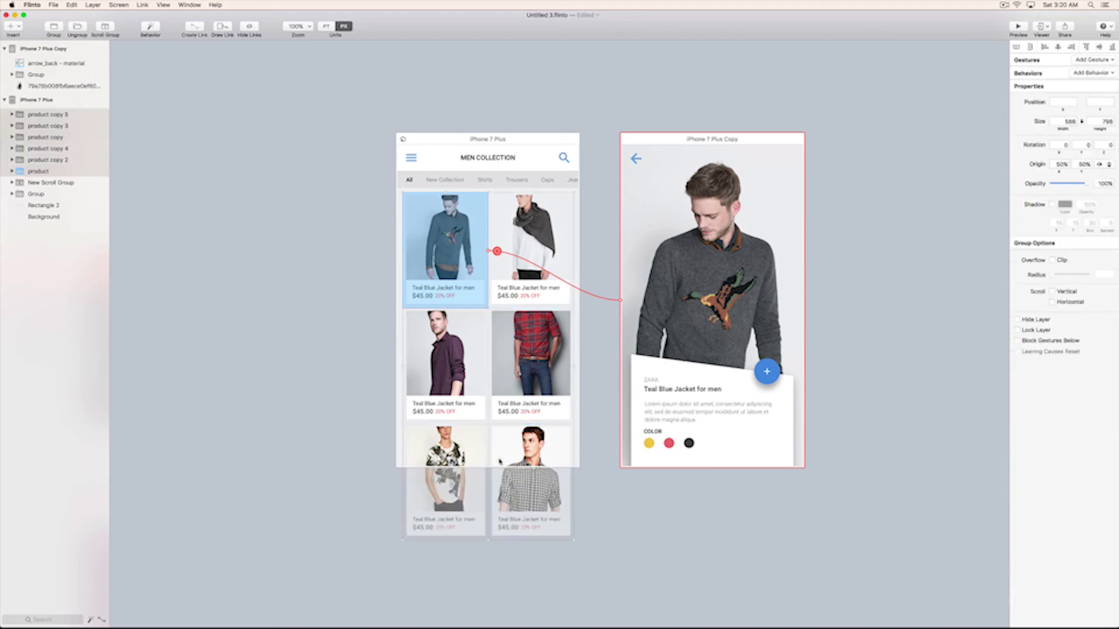
click(105, 28)
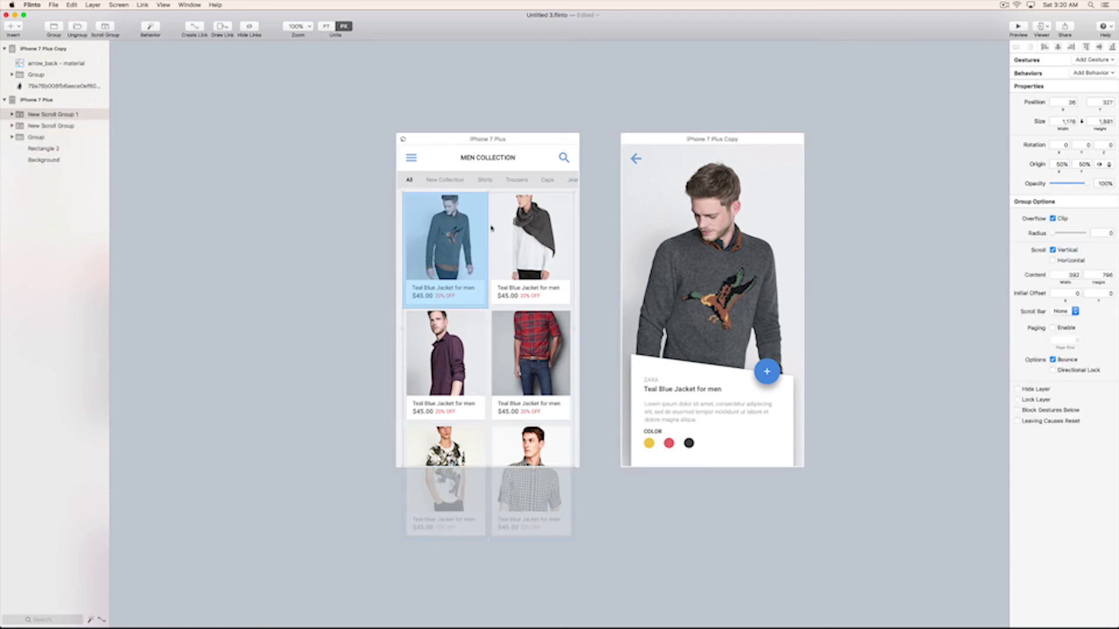
- Preview the prototype, scrolling the product list and category tabs, and open the first product
click(1024, 27)
scroll(863, 326, down, 5)
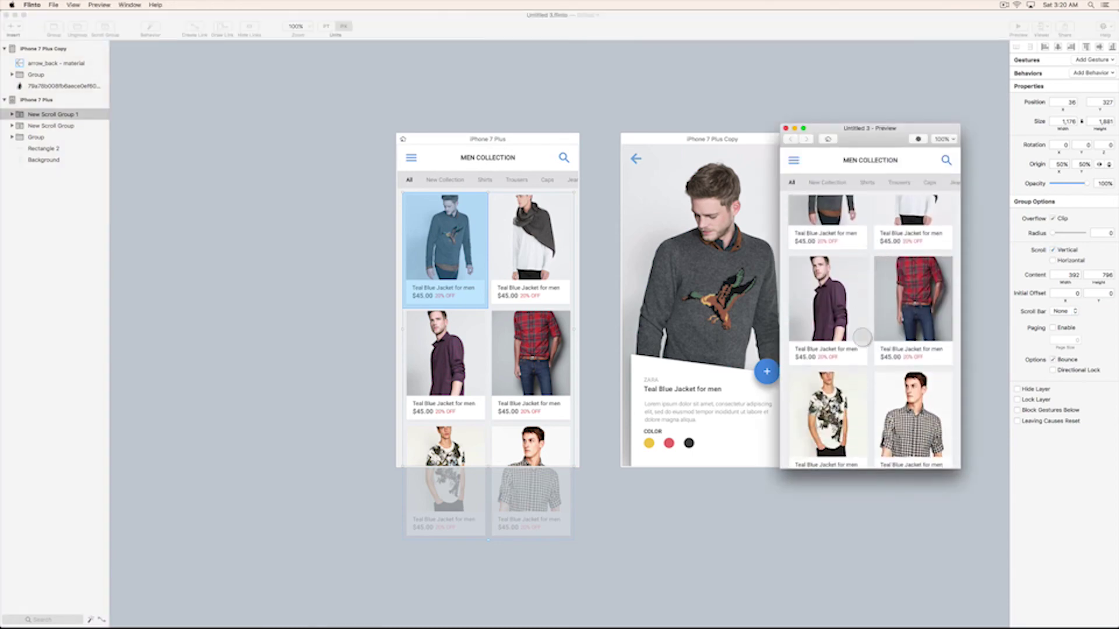
drag(862, 338, 868, 232)
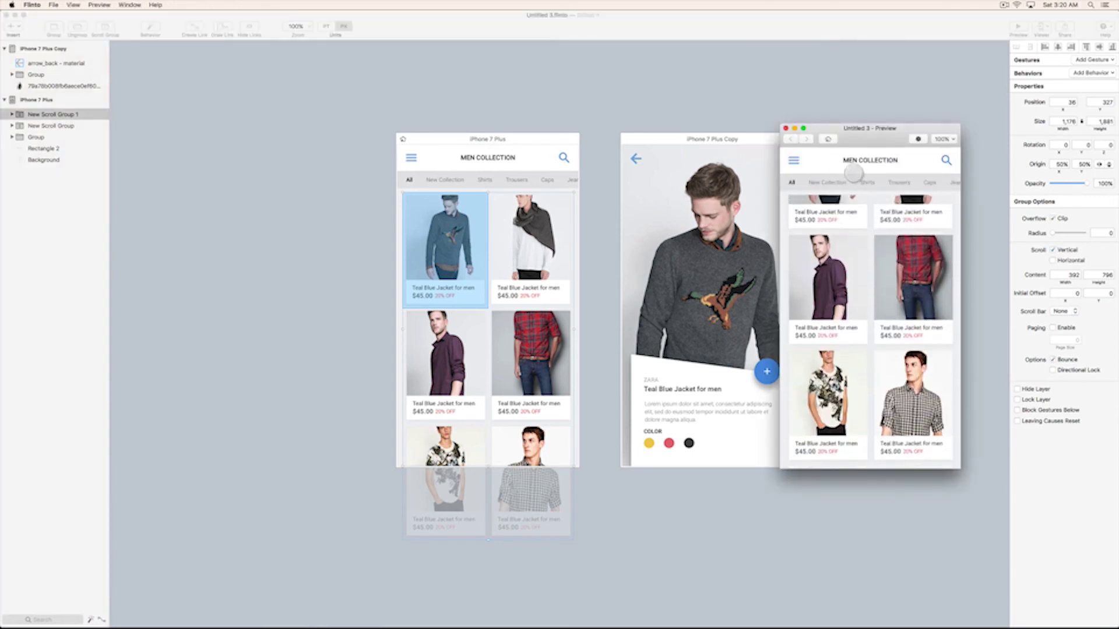
click(790, 181)
mouse_move(874, 180)
mouse_down()
mouse_move(785, 181)
mouse_move(877, 180)
mouse_up()
drag(844, 256, 844, 315)
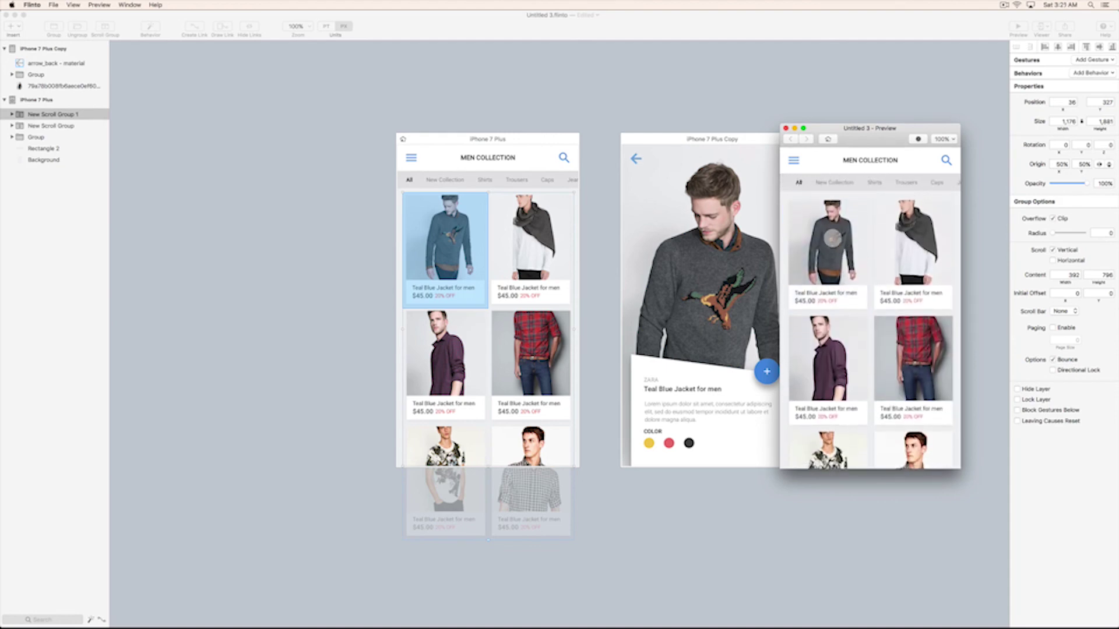
click(832, 237)
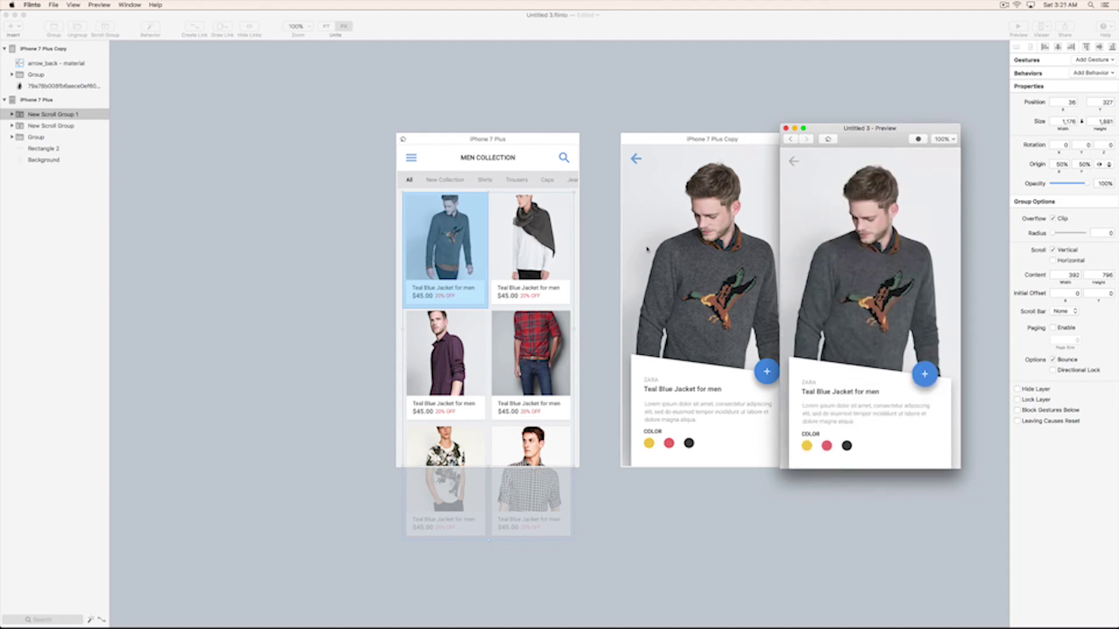